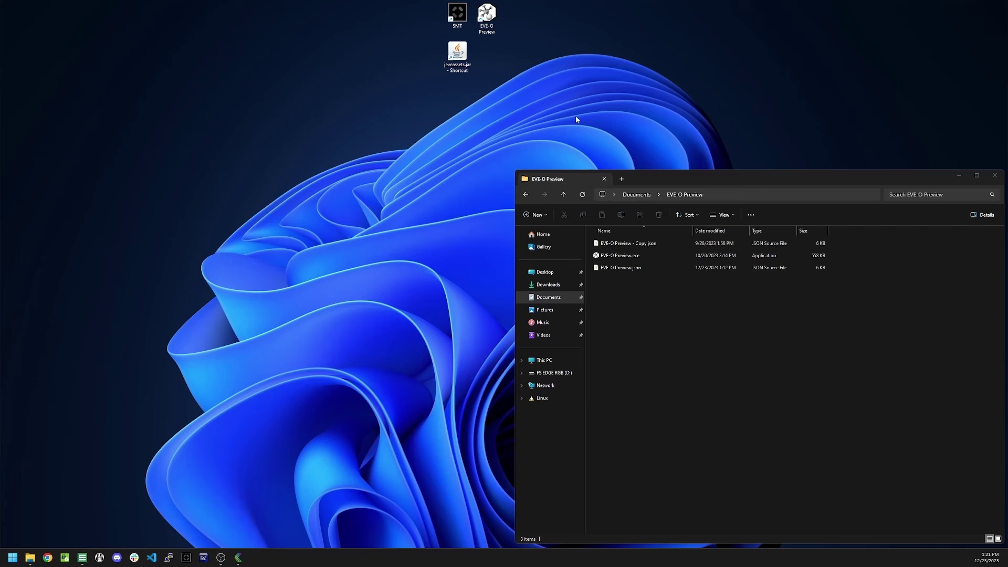
Step: Open EVE-O Preview.json from the EVE-O Preview folder in Visual Studio Code and dock the editor window to the right half of the screen
{"action": "left_click", "coordinate": [747, 389]}
{"action": "right_click", "coordinate": [652, 244]}
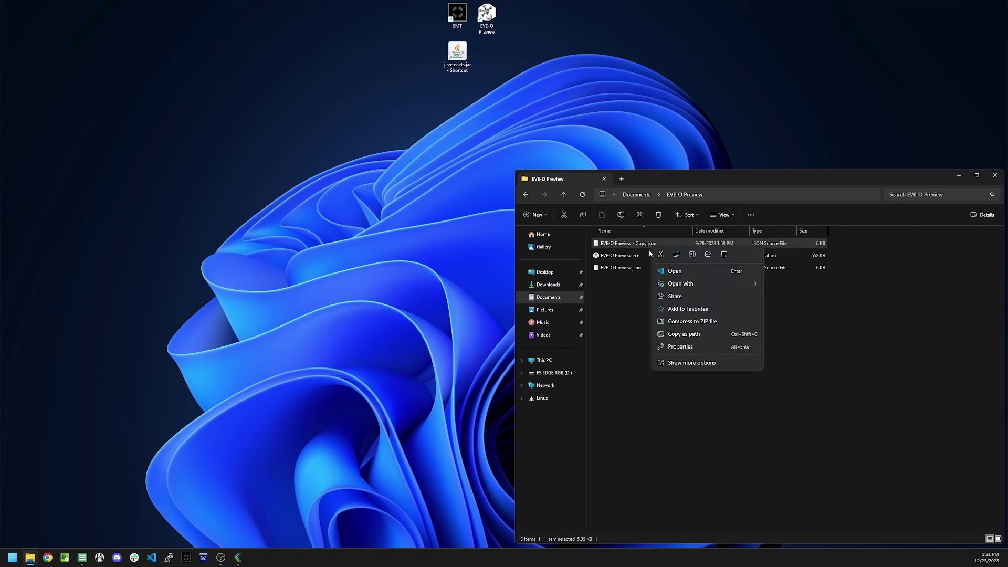
{"action": "right_click", "coordinate": [618, 270]}
{"action": "left_click", "coordinate": [596, 288]}
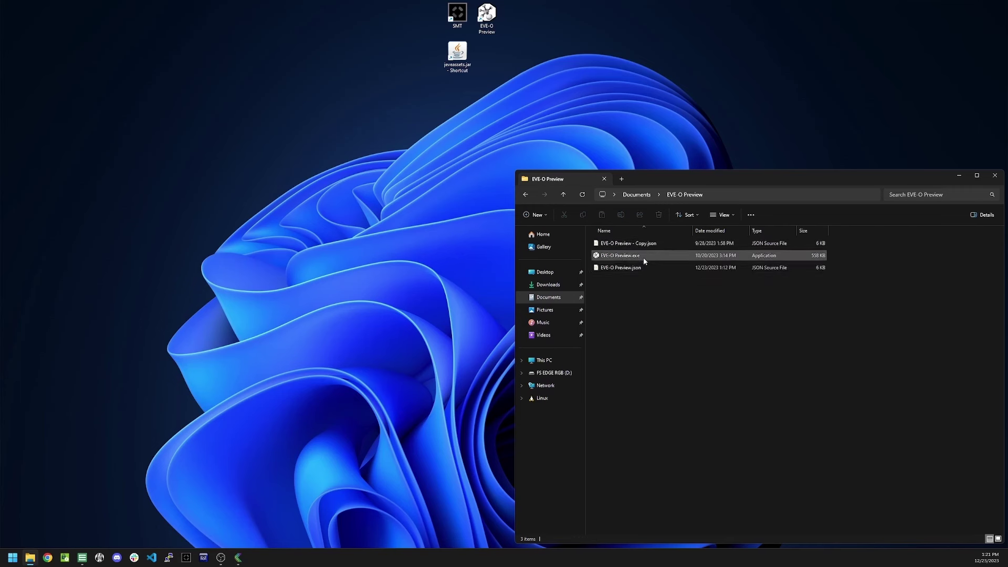
{"action": "left_click", "coordinate": [643, 257]}
{"action": "right_click", "coordinate": [624, 271]}
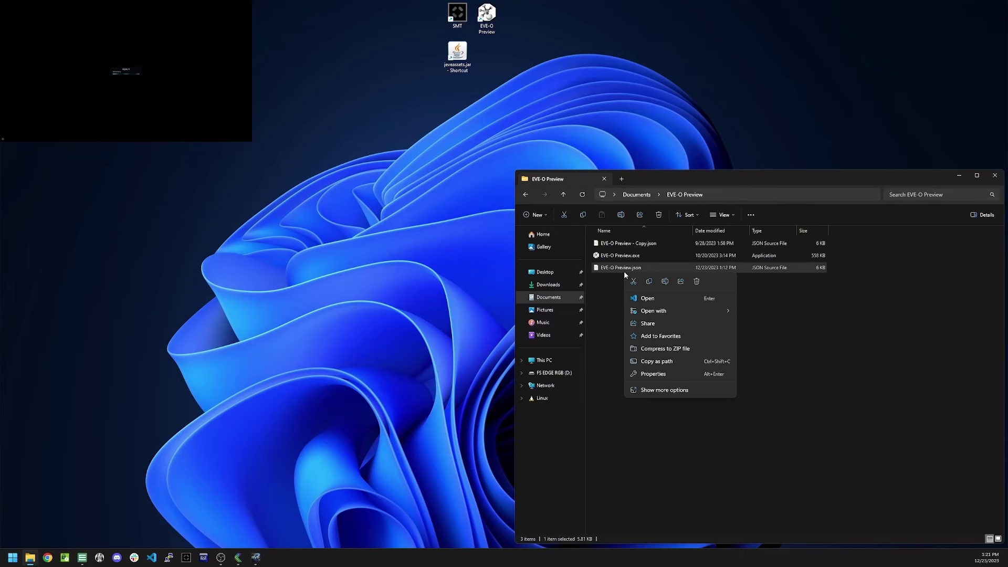
{"action": "mouse_move", "coordinate": [639, 310]}
{"action": "left_click", "coordinate": [741, 311]}
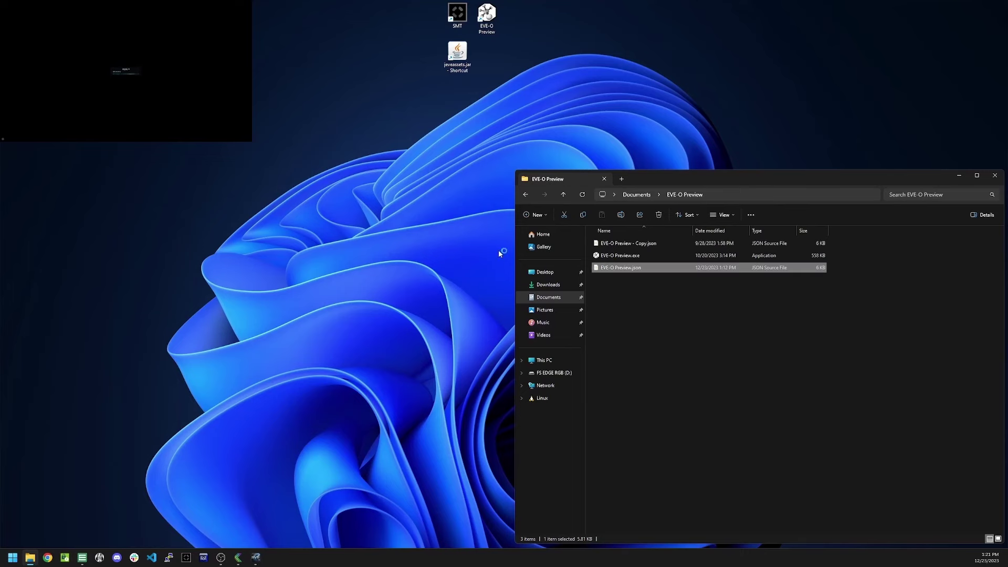
{"action": "left_click_drag", "start_coordinate": [347, 9], "coordinate": [1007, 118]}
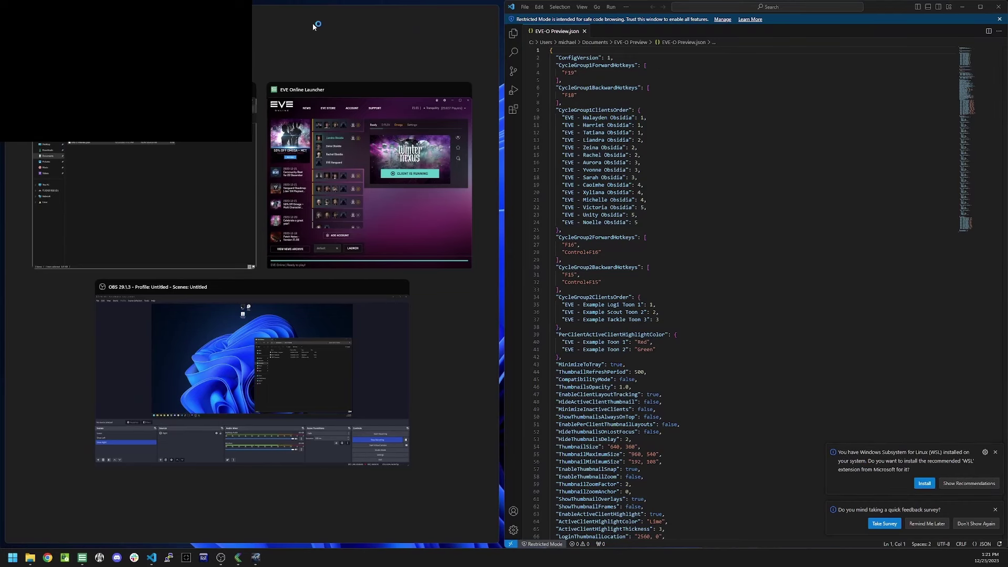
{"action": "left_click", "coordinate": [785, 362]}
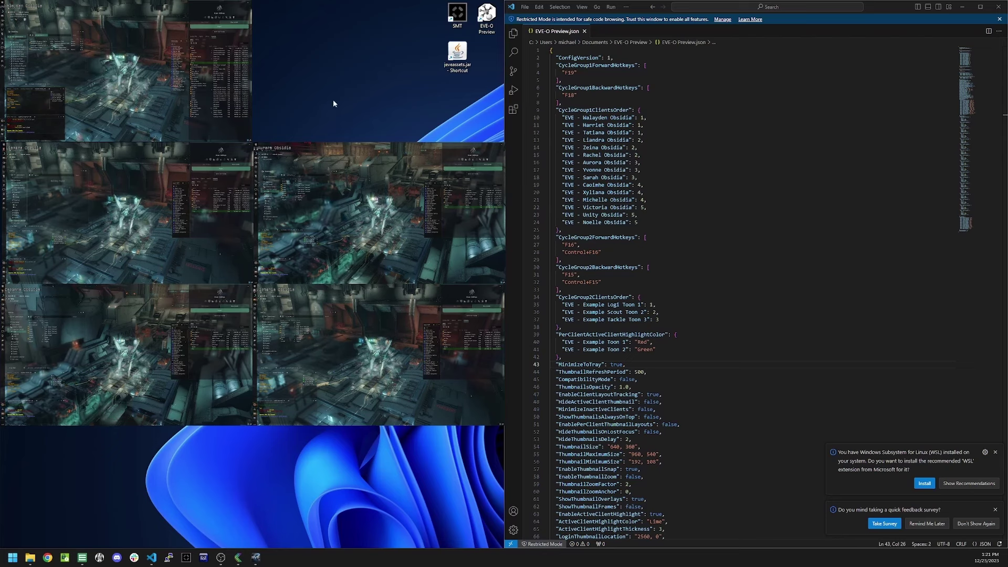
Step: Cycle forward repeatedly through the running EVE clients of cycle group 1, watching the active-client highlight on their thumbnails
{"action": "key", "text": "F19"}
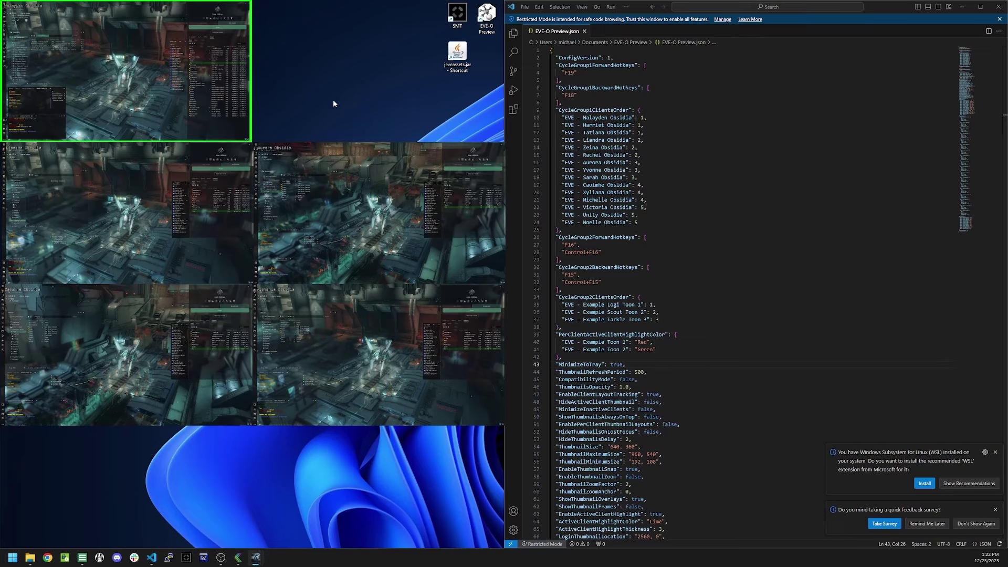
{"action": "key", "text": "F19"}
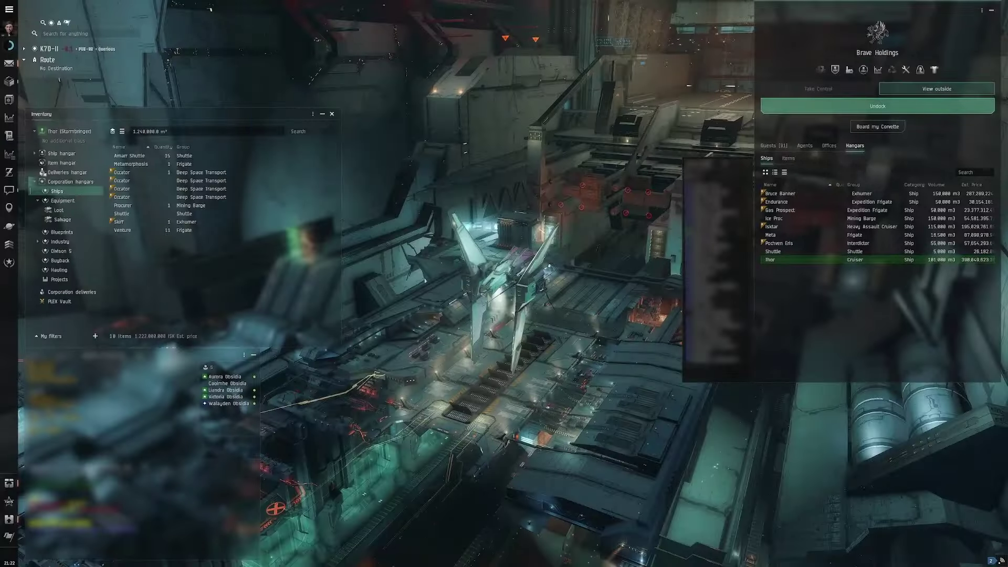
{"action": "key", "text": "F19"}
{"action": "key", "text": "F19"}
{"action": "key", "text": "F19"}
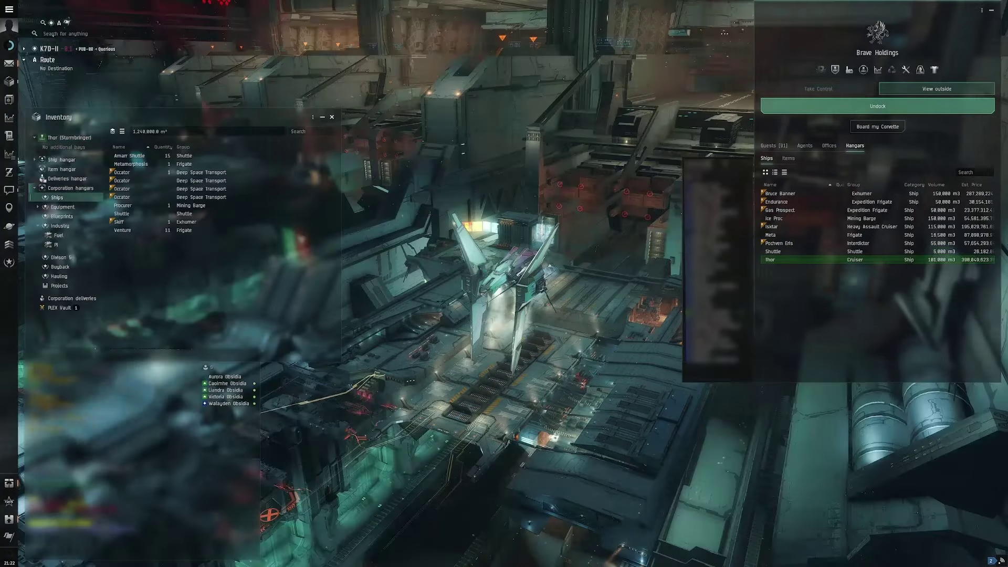
{"action": "key", "text": "F19"}
{"action": "key", "text": "F19"}
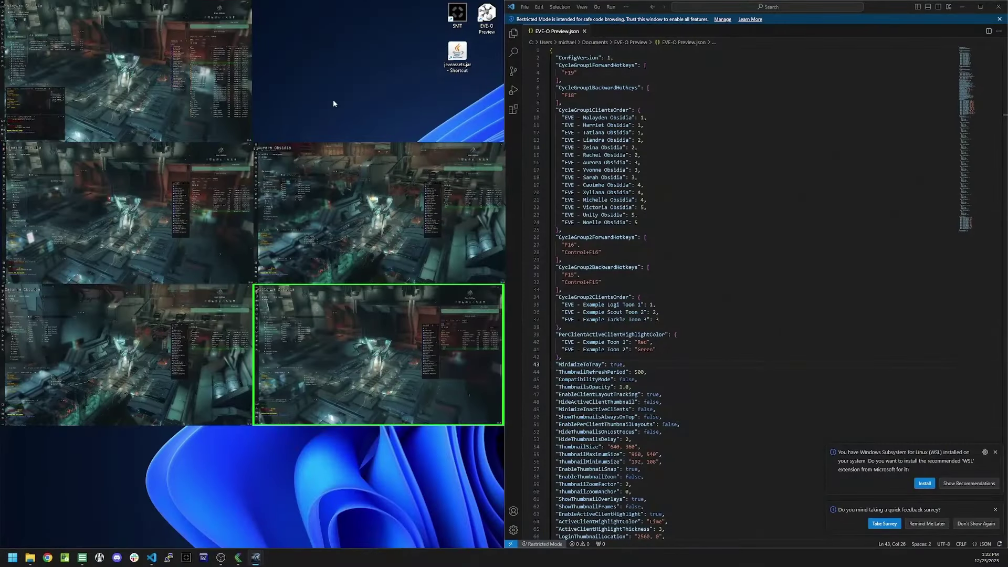
{"action": "key", "text": "F19"}
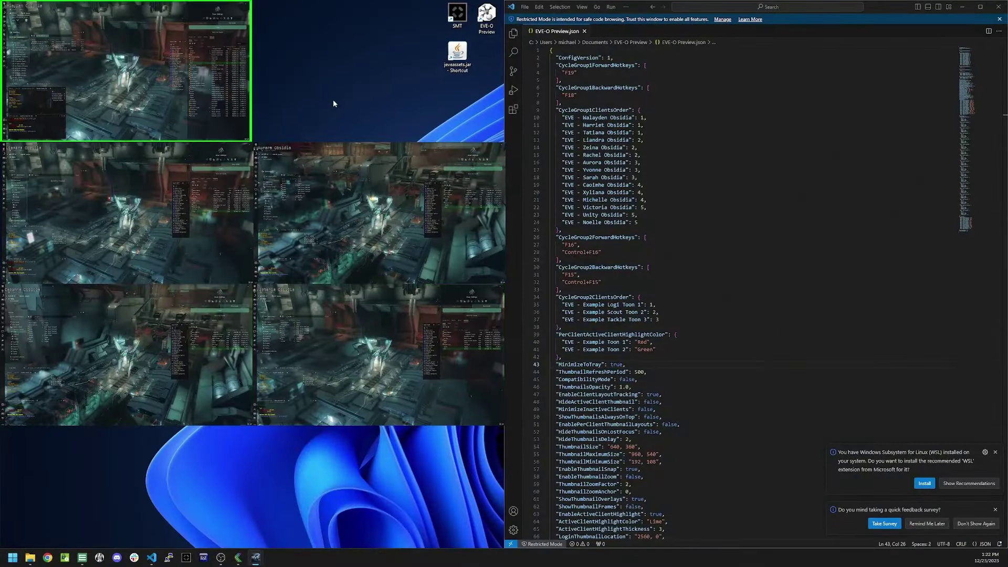
{"action": "key", "text": "F19"}
{"action": "key", "text": "F19"}
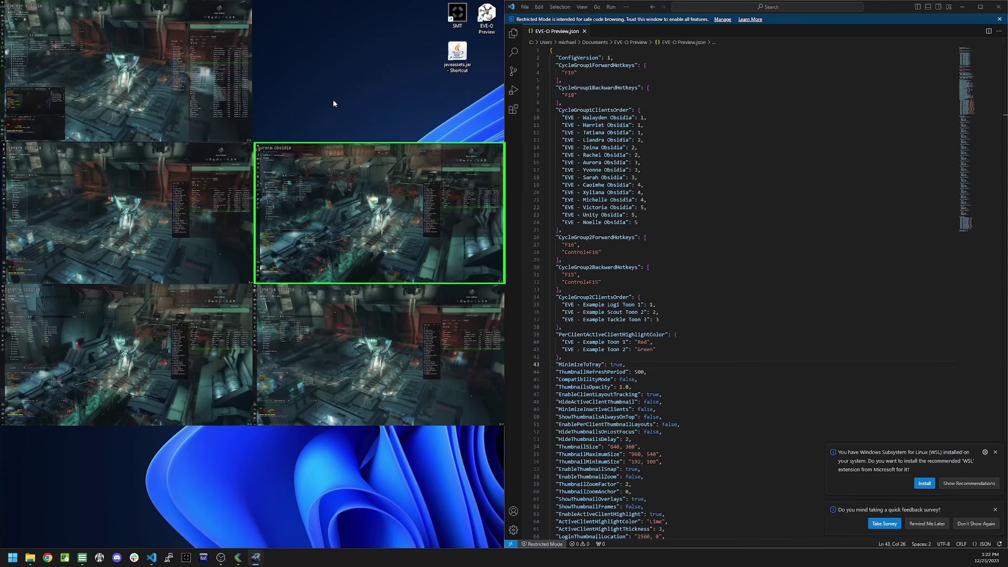
{"action": "key", "text": "F19"}
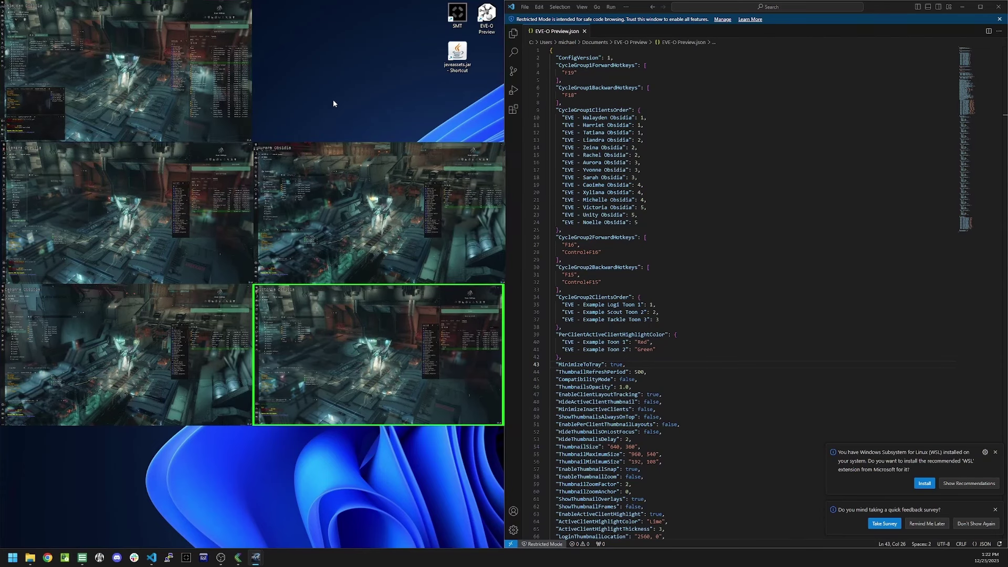
{"action": "key", "text": "F19"}
{"action": "key", "text": "F19"}
{"action": "key", "text": "F19"}
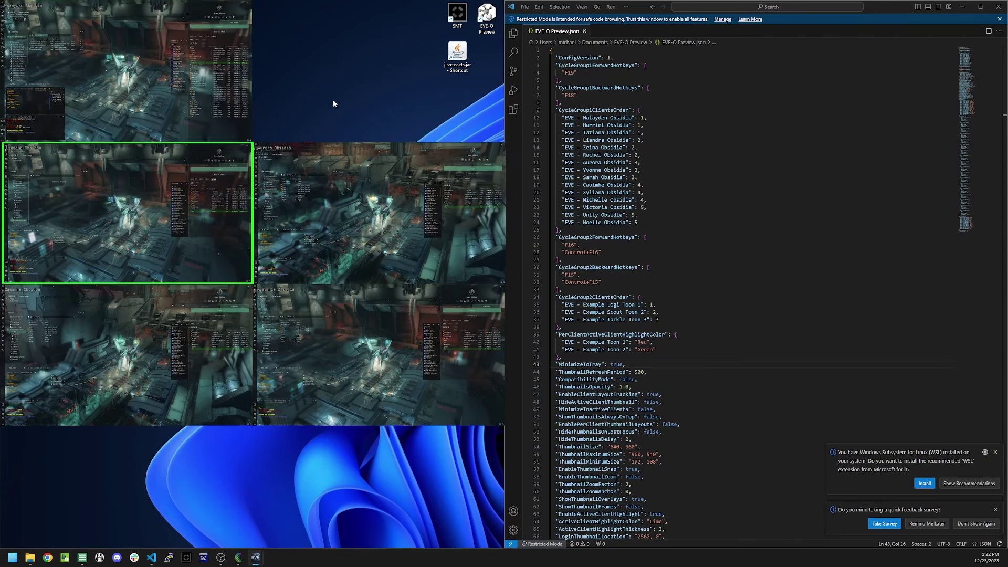
{"action": "key", "text": "F19"}
{"action": "key", "text": "F19"}
{"action": "key", "text": "F19"}
{"action": "key", "text": "F19"}
{"action": "key", "text": "F19"}
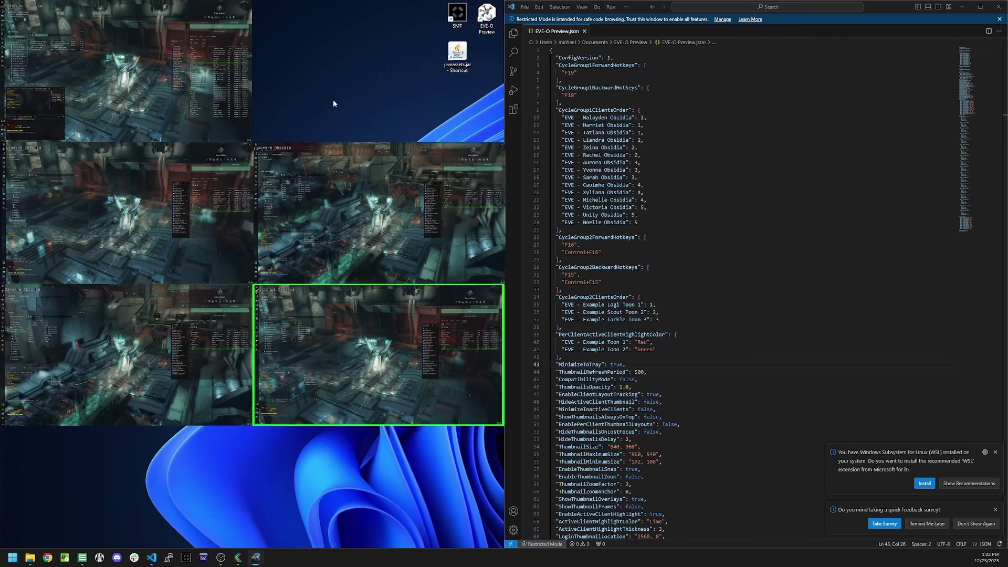
{"action": "key", "text": "F19"}
{"action": "key", "text": "F19"}
{"action": "key", "text": "F19"}
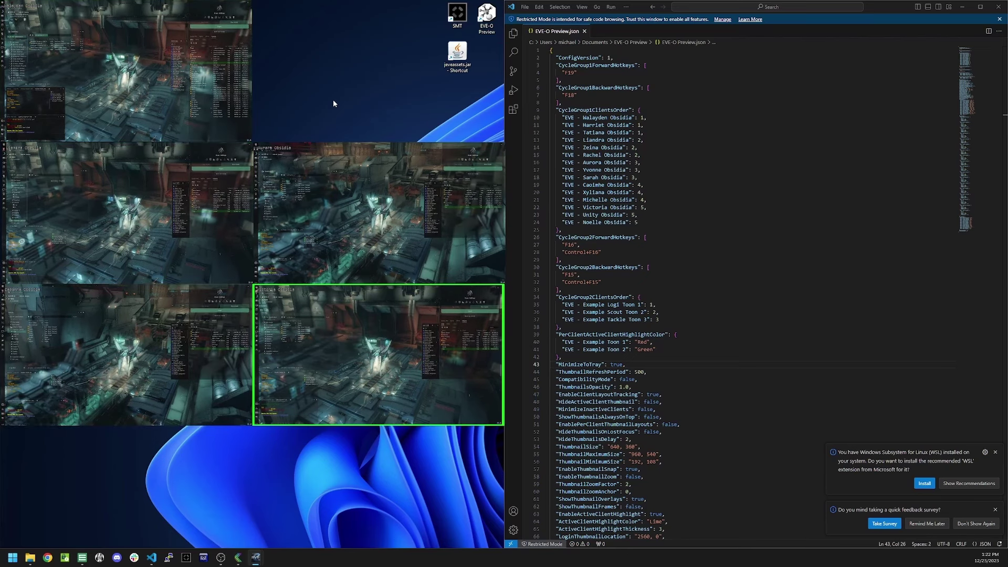
{"action": "key", "text": "F19"}
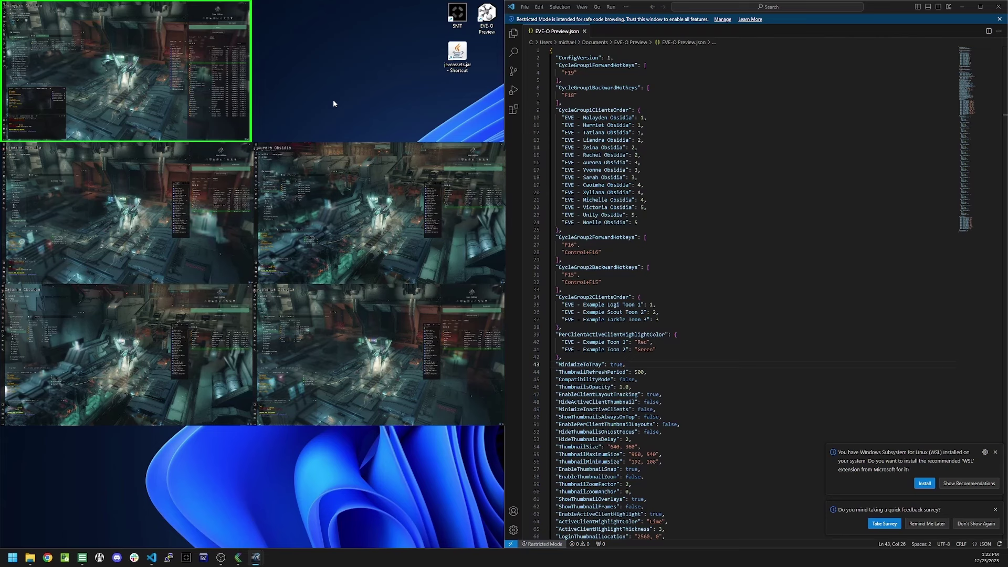
{"action": "key", "text": "F19"}
{"action": "key", "text": "F19"}
{"action": "key", "text": "F19"}
{"action": "key", "text": "F19"}
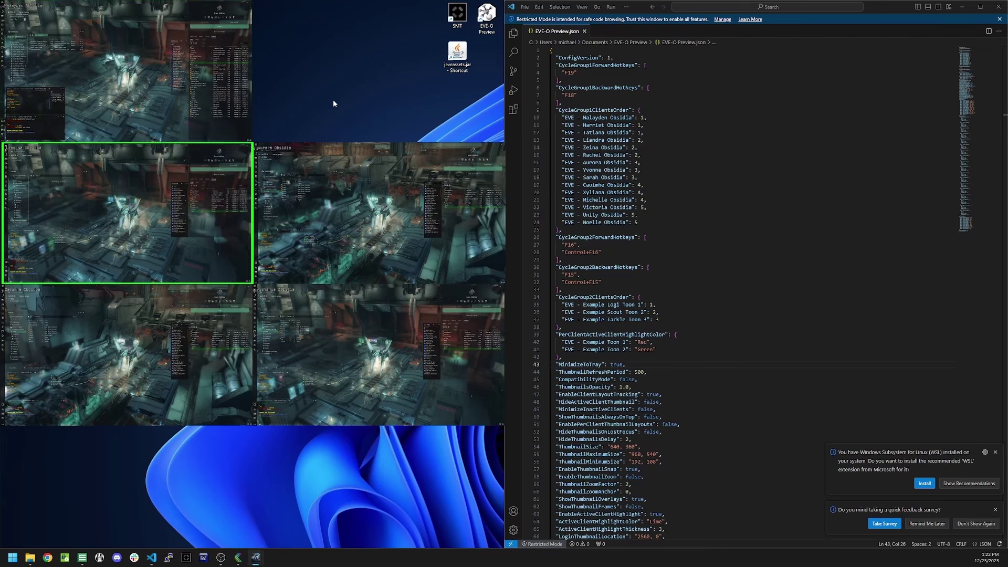
{"action": "key", "text": "F19"}
{"action": "key", "text": "F19"}
{"action": "key", "text": "F19"}
{"action": "key", "text": "F19"}
{"action": "key", "text": "F19"}
{"action": "key", "text": "F19"}
{"action": "key", "text": "F19"}
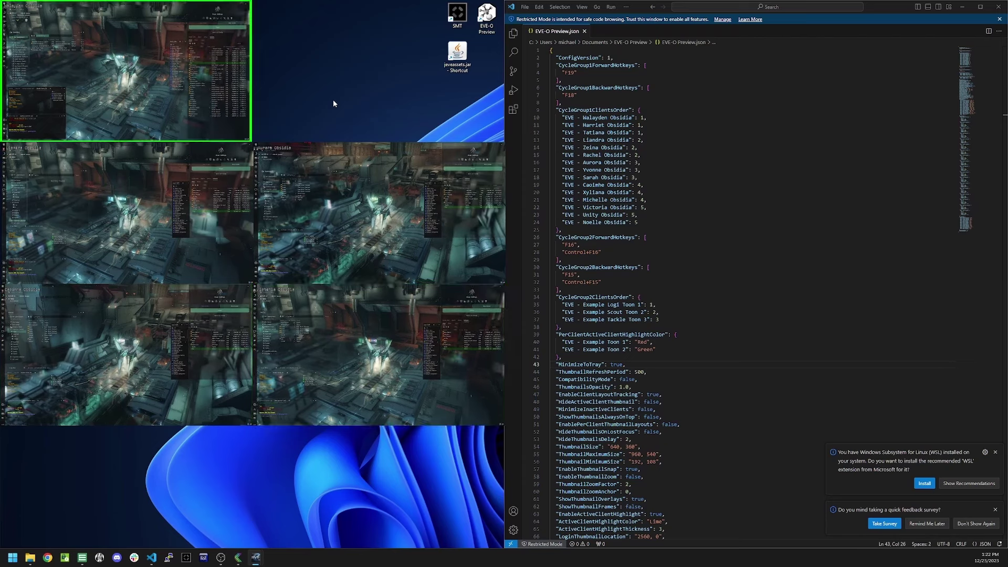
{"action": "key", "text": "F19"}
{"action": "key", "text": "F19"}
{"action": "key", "text": "F19"}
{"action": "key", "text": "F19"}
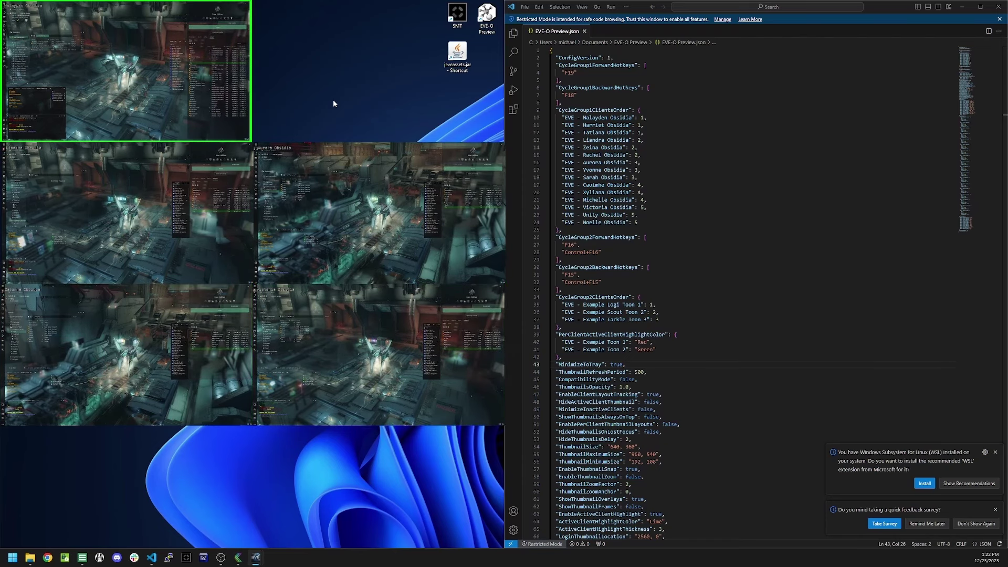
Step: Switch between the EVE clients by activating their preview thumbnails directly, one after another
{"action": "left_click", "coordinate": [296, 385]}
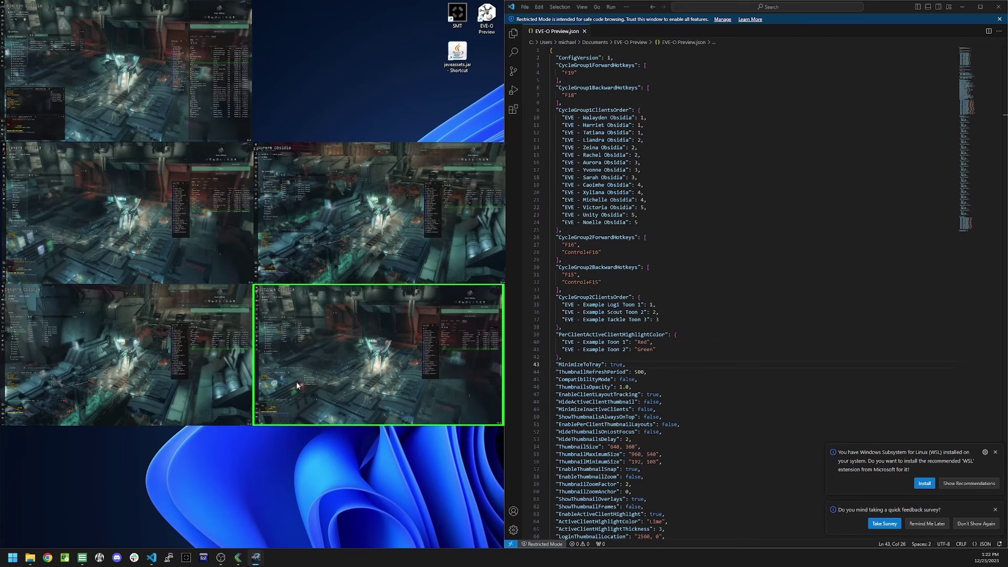
{"action": "left_click", "coordinate": [178, 294]}
{"action": "left_click", "coordinate": [172, 269]}
{"action": "left_click", "coordinate": [332, 210]}
{"action": "left_click", "coordinate": [184, 319]}
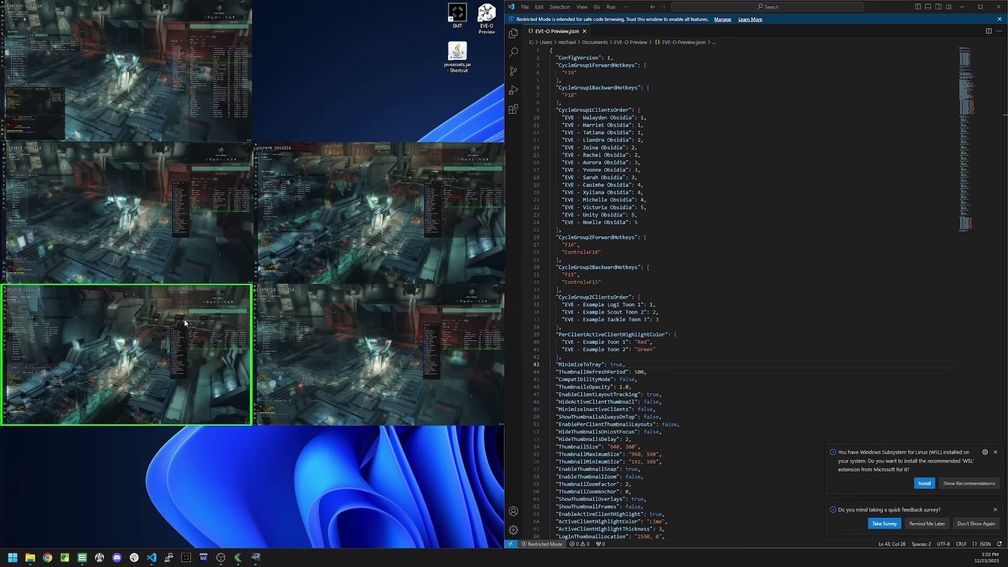
Step: Undock the ships from the station, switching from one EVE client to the next
{"action": "key", "text": "F19"}
{"action": "key", "text": "F19"}
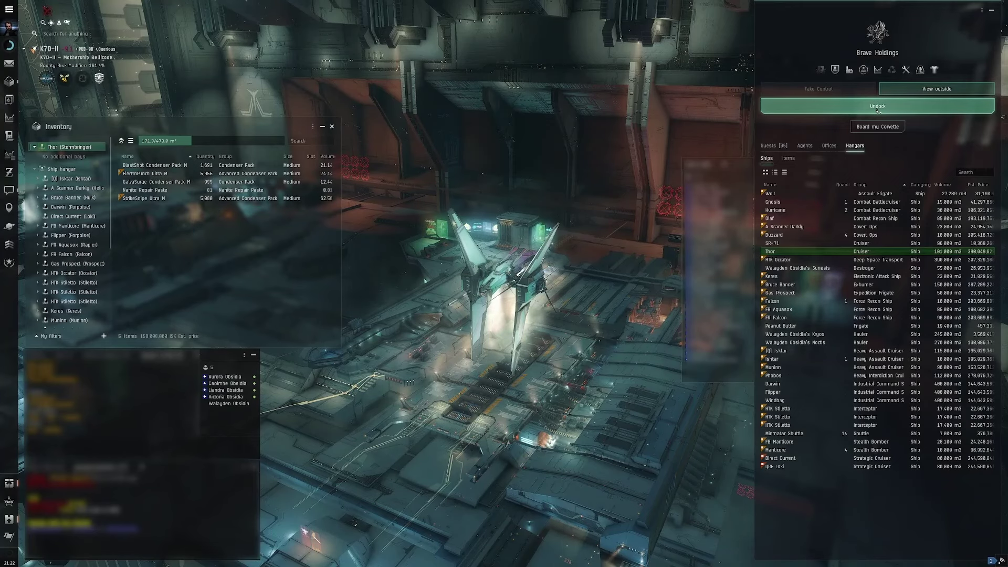
{"action": "key", "text": "alt+Tab"}
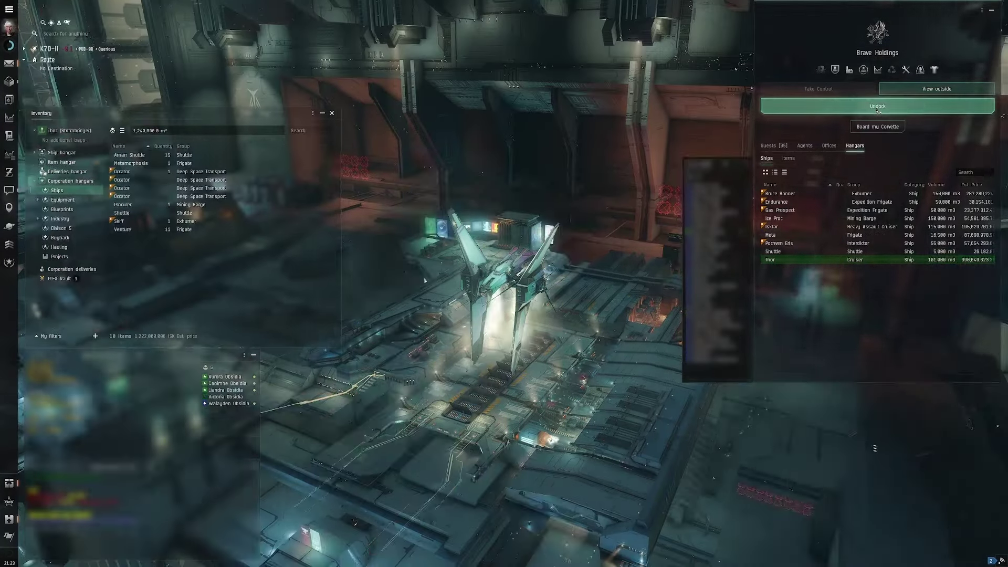
{"action": "left_click", "coordinate": [876, 110]}
{"action": "key", "text": "alt+Tab"}
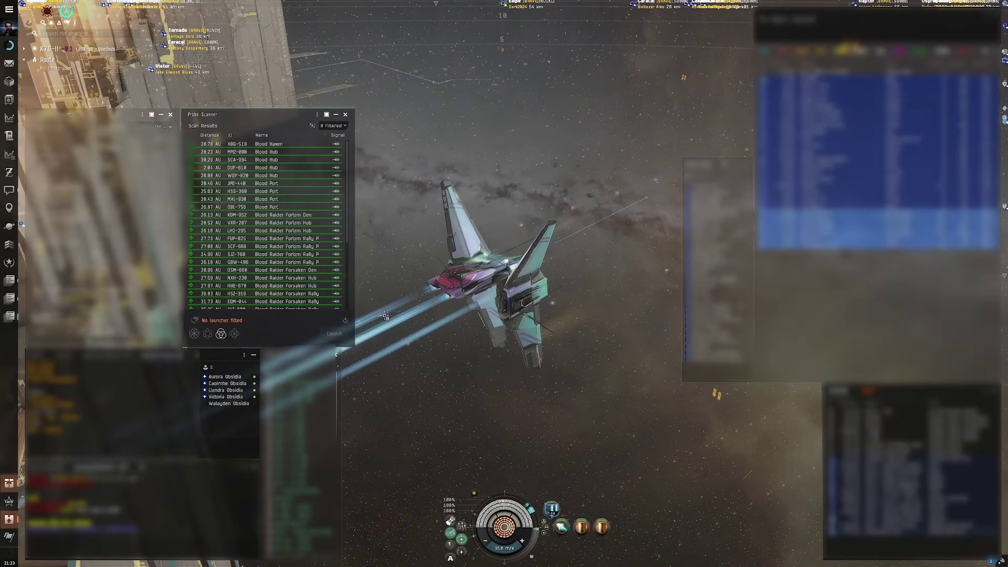
Step: Open the Fleet window on the main character's client and form a new fleet with the default setup
{"action": "left_click", "coordinate": [10, 250]}
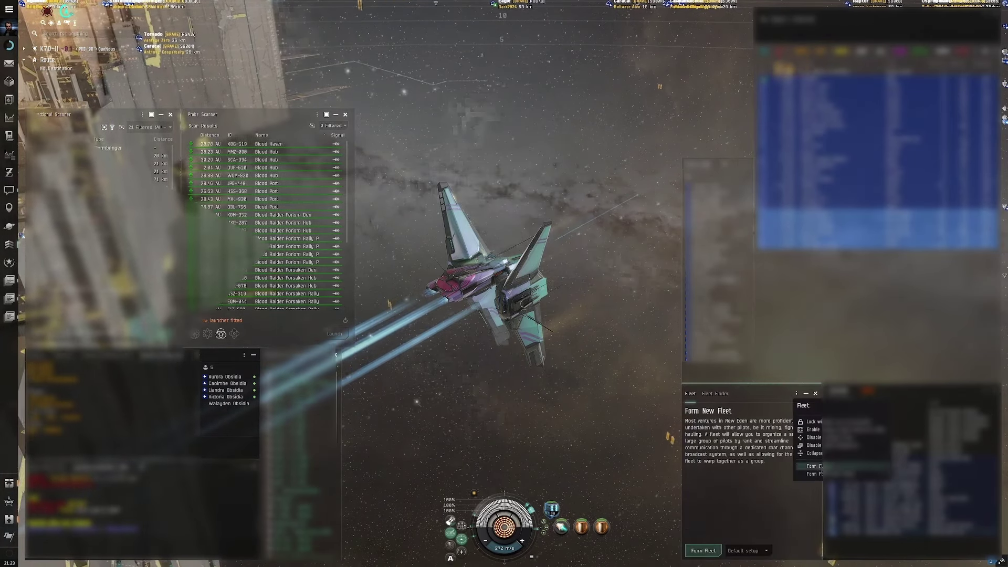
{"action": "left_click", "coordinate": [821, 468]}
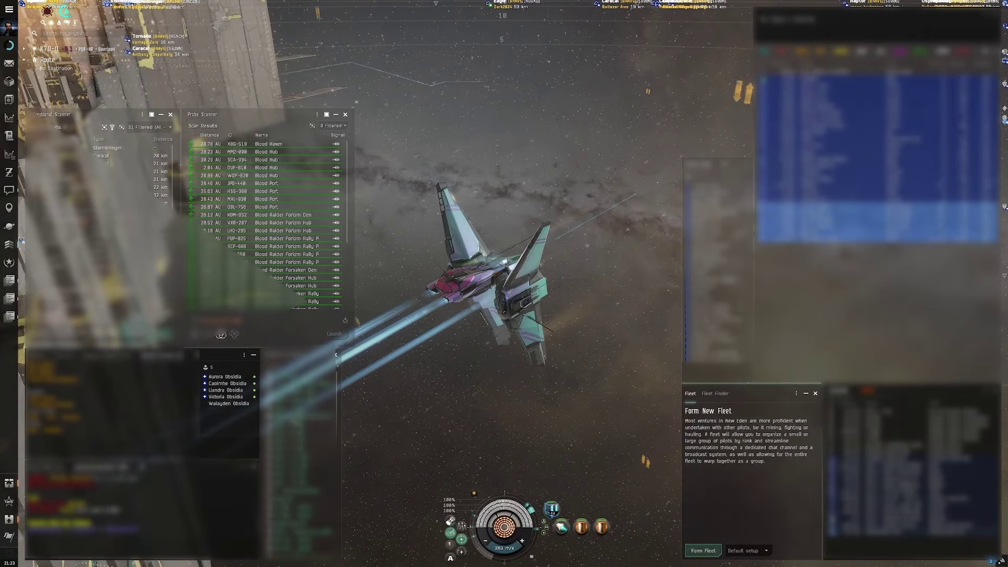
{"action": "left_click", "coordinate": [703, 550]}
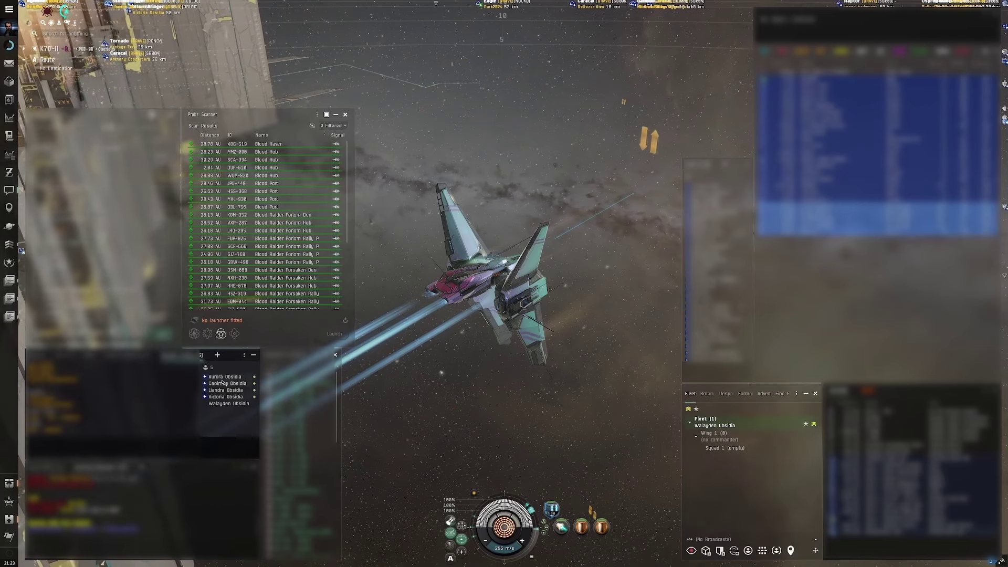
Step: Invite the four other characters from the chat member list to the fleet and accept the invitation on their clients
{"action": "left_click", "coordinate": [223, 397]}
{"action": "left_click", "coordinate": [223, 377], "text": "shift"}
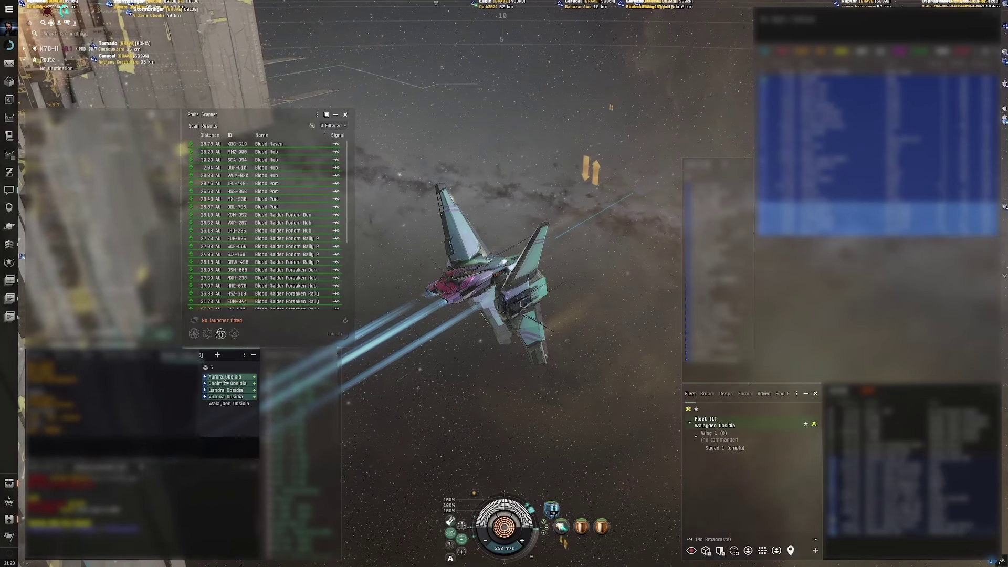
{"action": "left_click_drag", "start_coordinate": [222, 379], "coordinate": [741, 472]}
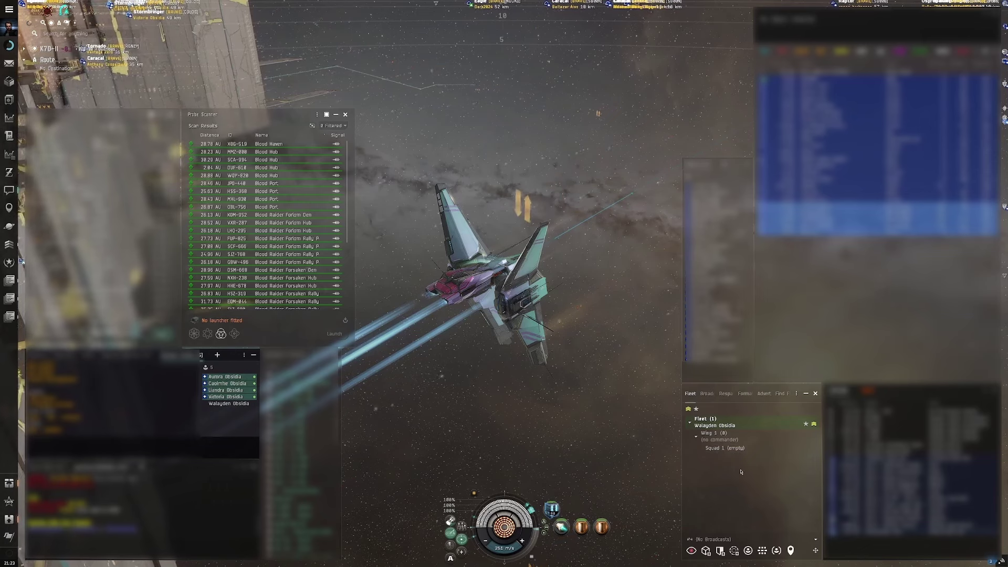
{"action": "key", "text": "alt+Tab"}
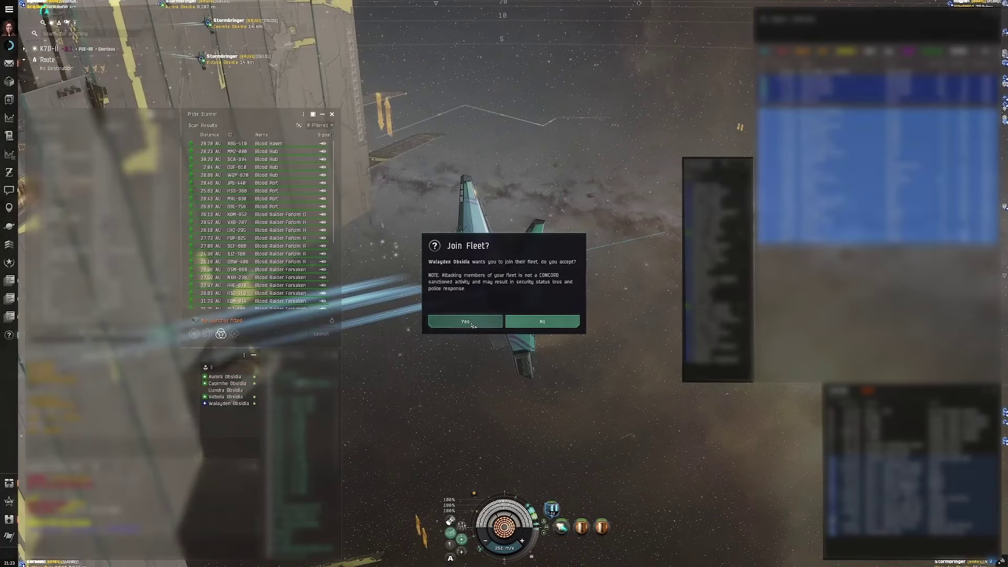
{"action": "left_click", "coordinate": [465, 321]}
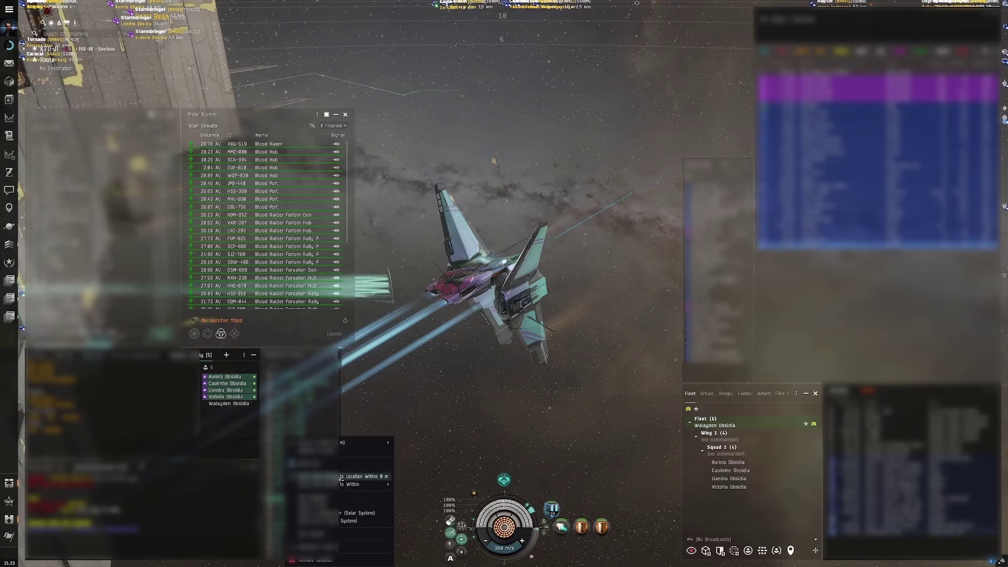
Step: Warp the fleet to the Filament location within 0 m and look over the clients and the ships in space
{"action": "key", "text": "alt+Tab"}
{"action": "key", "text": "alt+Tab"}
{"action": "key", "text": "alt+Tab"}
{"action": "key", "text": "alt+Tab"}
{"action": "key", "text": "alt+Tab"}
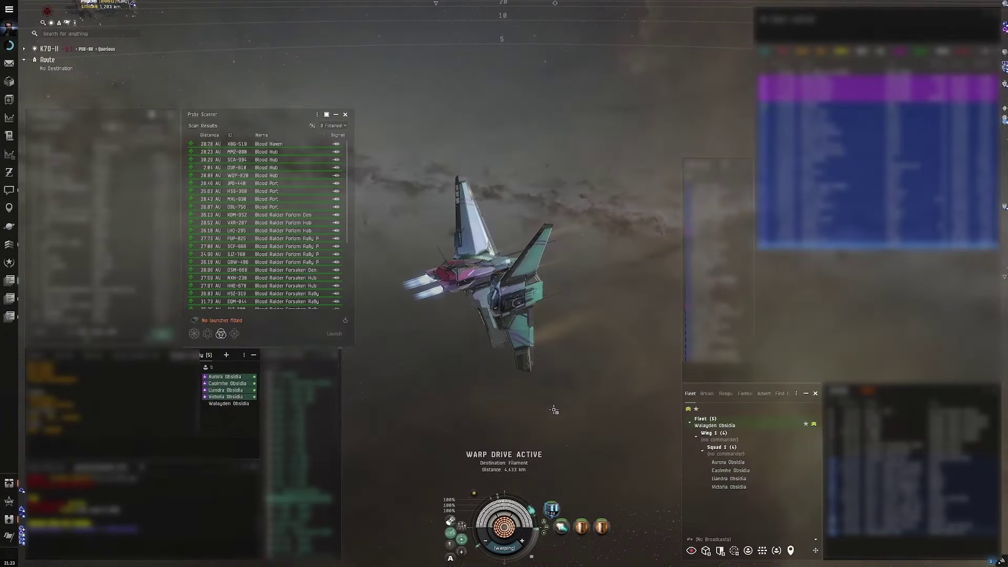
{"action": "scroll", "coordinate": [540, 310], "scroll_direction": "down", "scroll_amount": 8}
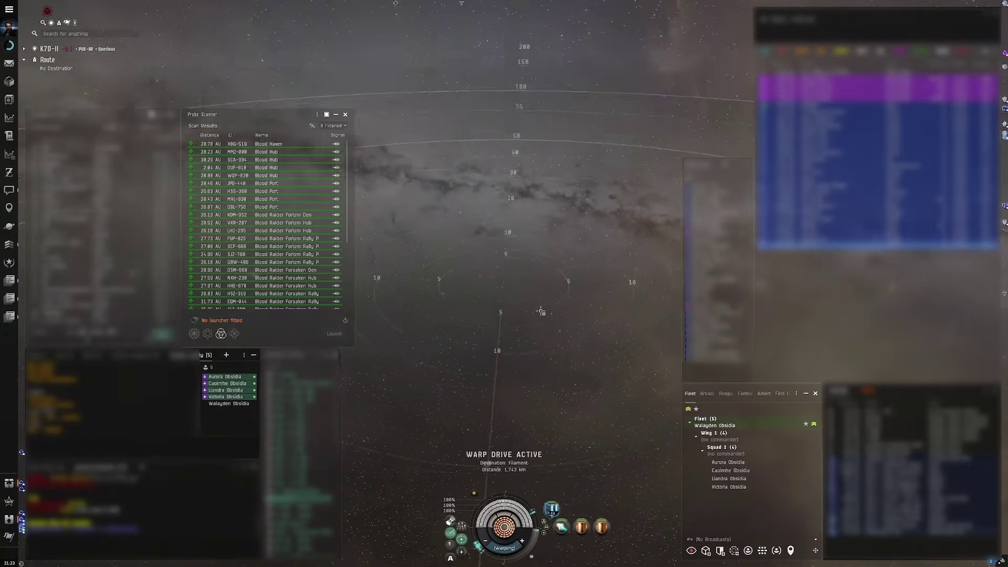
{"action": "left_click_drag", "start_coordinate": [540, 310], "coordinate": [472, 285]}
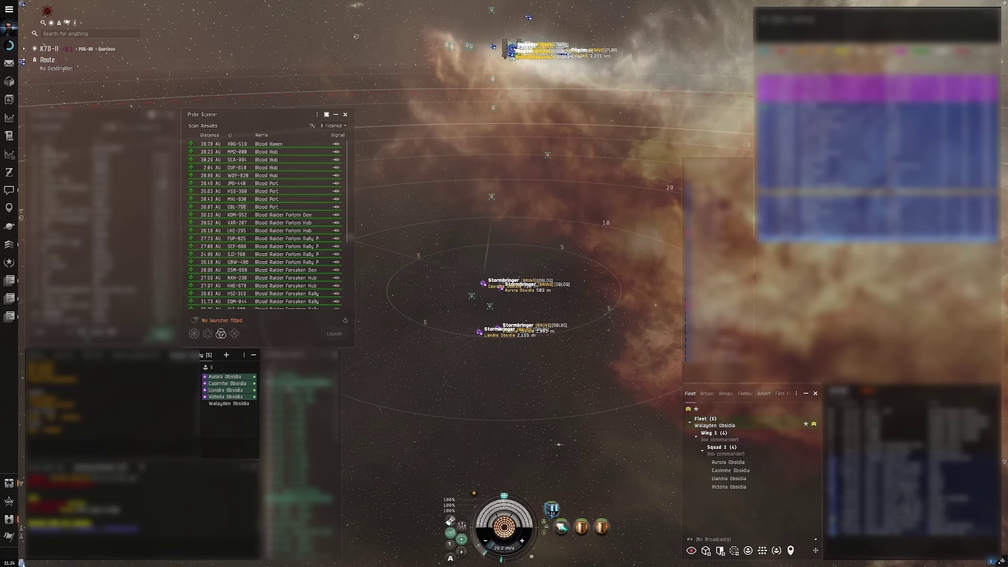
Step: Warp the fleet to the structure and switch between the EVE clients to look over the ships there
{"action": "right_click", "coordinate": [292, 384]}
{"action": "mouse_move", "coordinate": [315, 392]}
{"action": "left_click", "coordinate": [350, 426]}
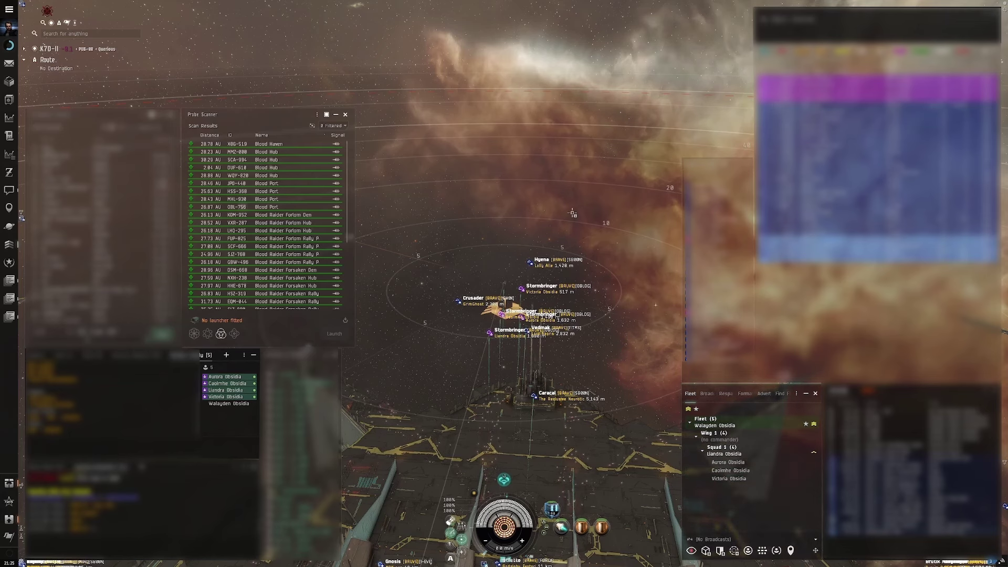
{"action": "left_click", "coordinate": [535, 220]}
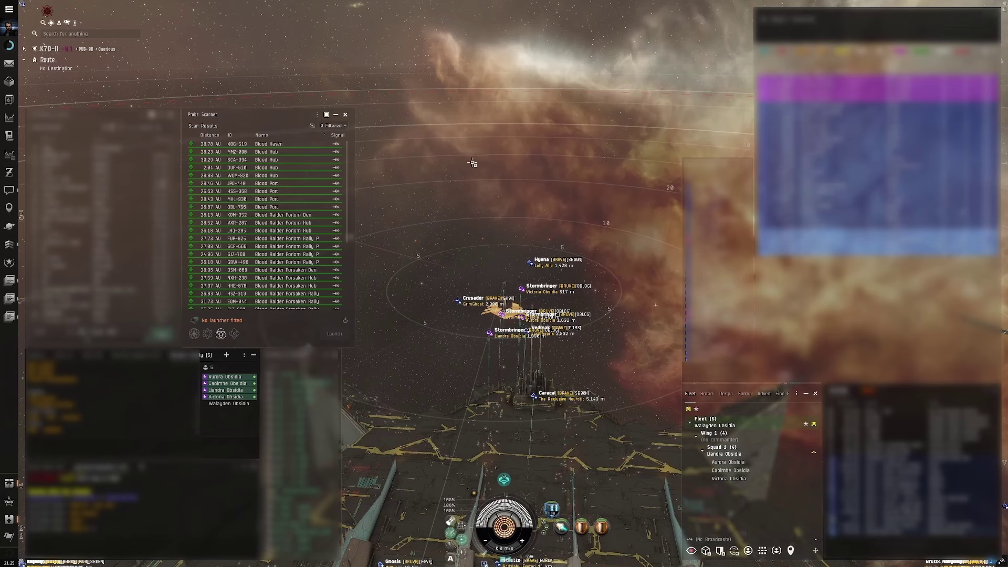
{"action": "key", "text": "alt+Tab"}
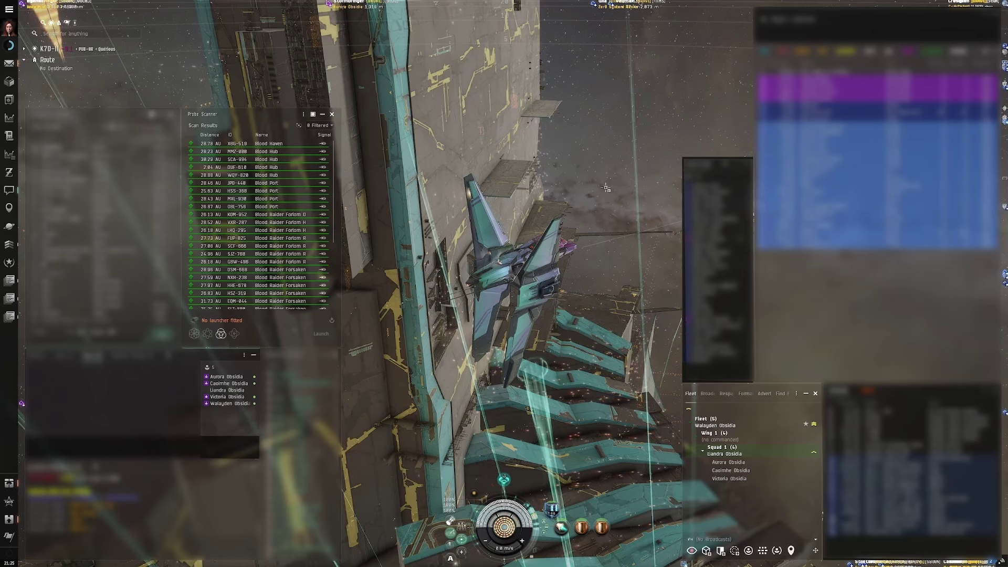
{"action": "key", "text": "alt+Tab"}
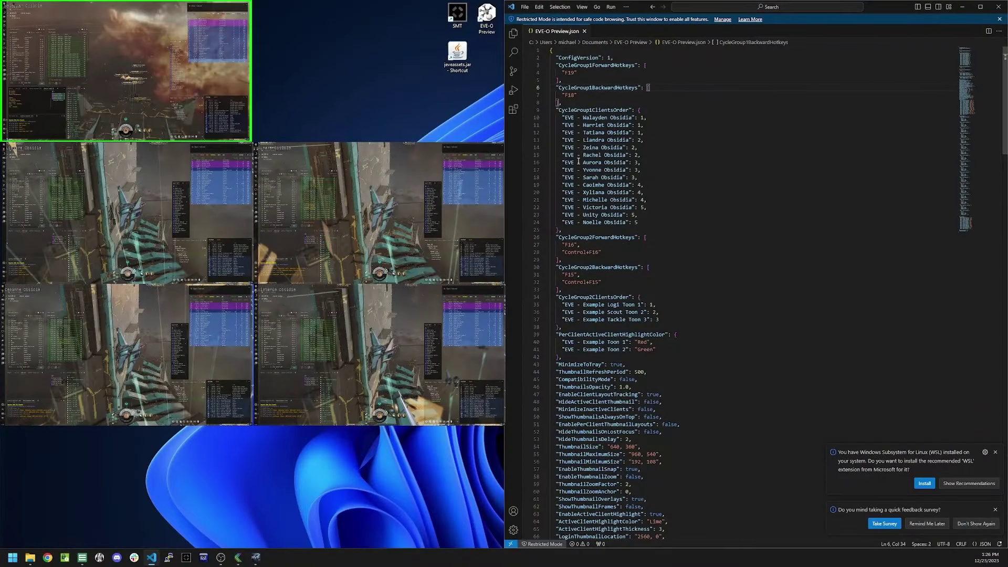
Step: Switch to EVE-O Preview.json in Visual Studio Code and look through the cycle group client order and thumbnail settings down to FlatLayout
{"action": "left_click", "coordinate": [651, 148]}
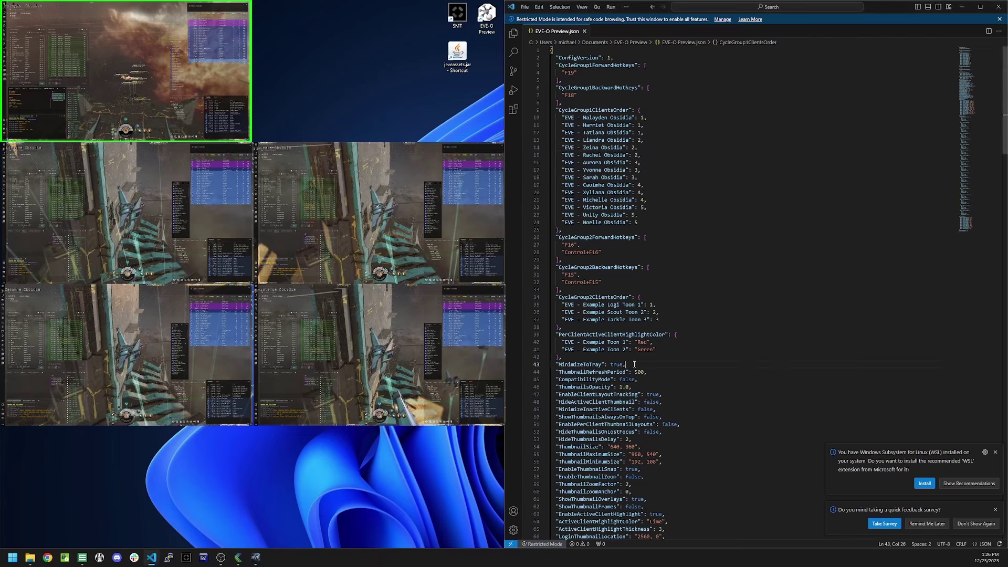
{"action": "left_click", "coordinate": [710, 267]}
{"action": "left_click", "coordinate": [737, 216]}
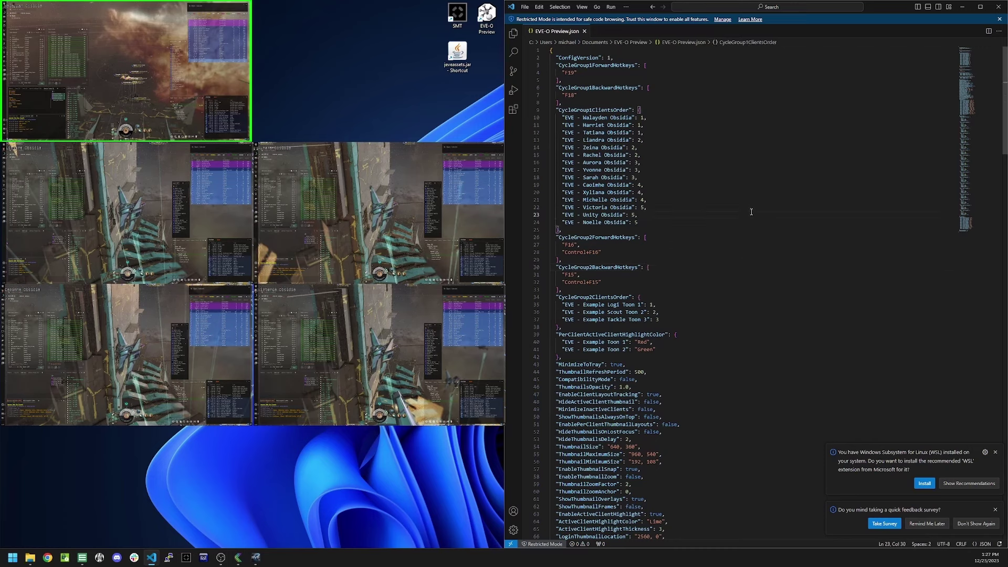
{"action": "scroll", "coordinate": [751, 212], "scroll_direction": "down", "scroll_amount": 10}
{"action": "scroll", "coordinate": [752, 211], "scroll_direction": "down", "scroll_amount": 4}
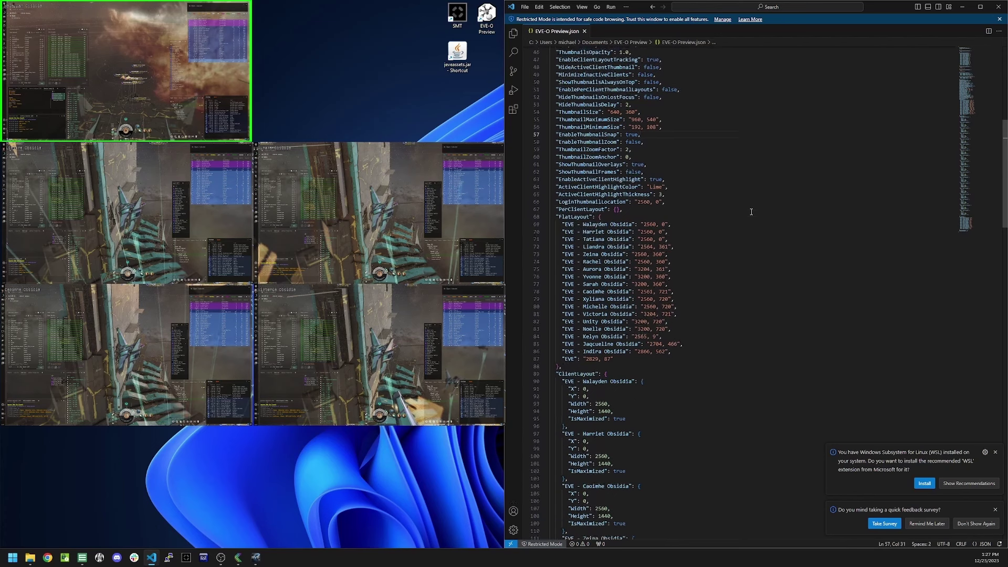
{"action": "left_click", "coordinate": [751, 212]}
{"action": "left_click", "coordinate": [788, 259]}
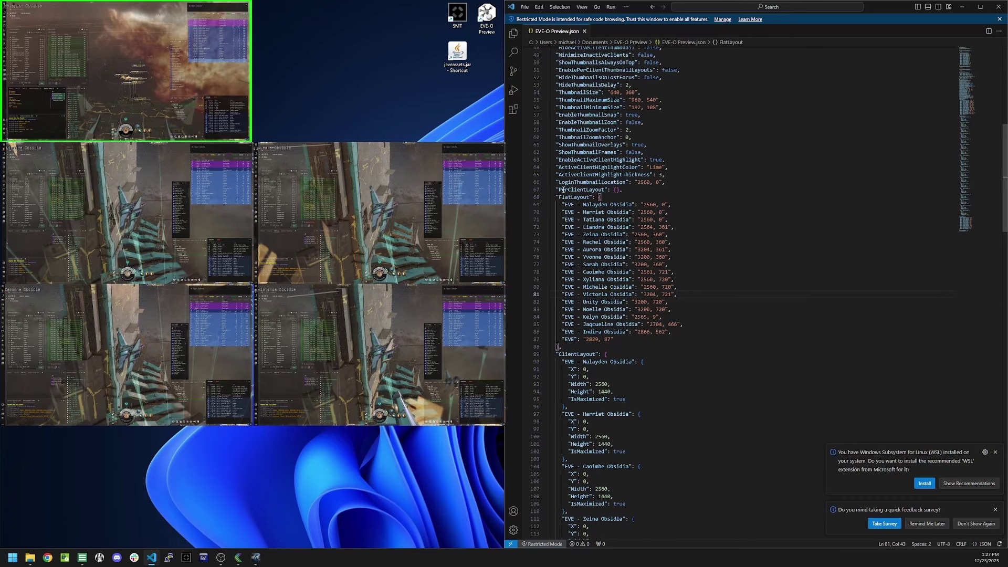
Step: Highlight the FlatLayout block and look over the thumbnail positions it lists for the clients
{"action": "scroll", "coordinate": [559, 186], "scroll_direction": "up", "scroll_amount": 4}
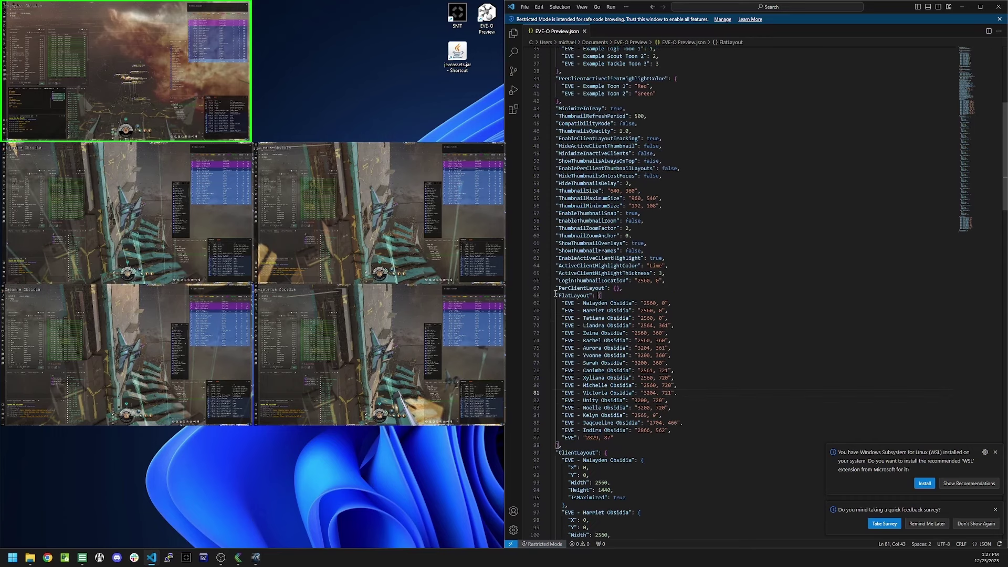
{"action": "left_click_drag", "start_coordinate": [555, 295], "coordinate": [698, 433]}
{"action": "scroll", "coordinate": [698, 433], "scroll_direction": "up", "scroll_amount": 11}
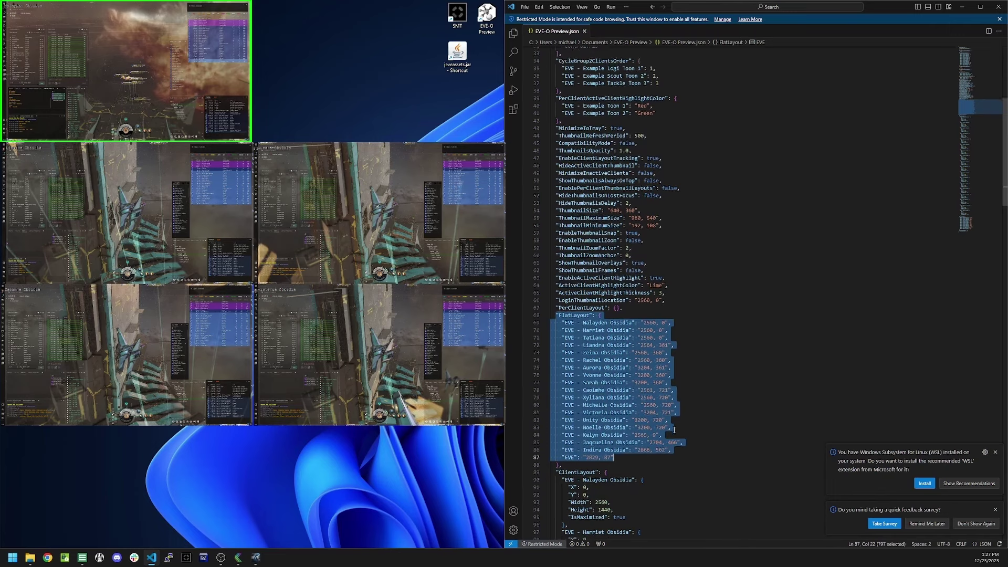
{"action": "scroll", "coordinate": [551, 88], "scroll_direction": "down", "scroll_amount": 15}
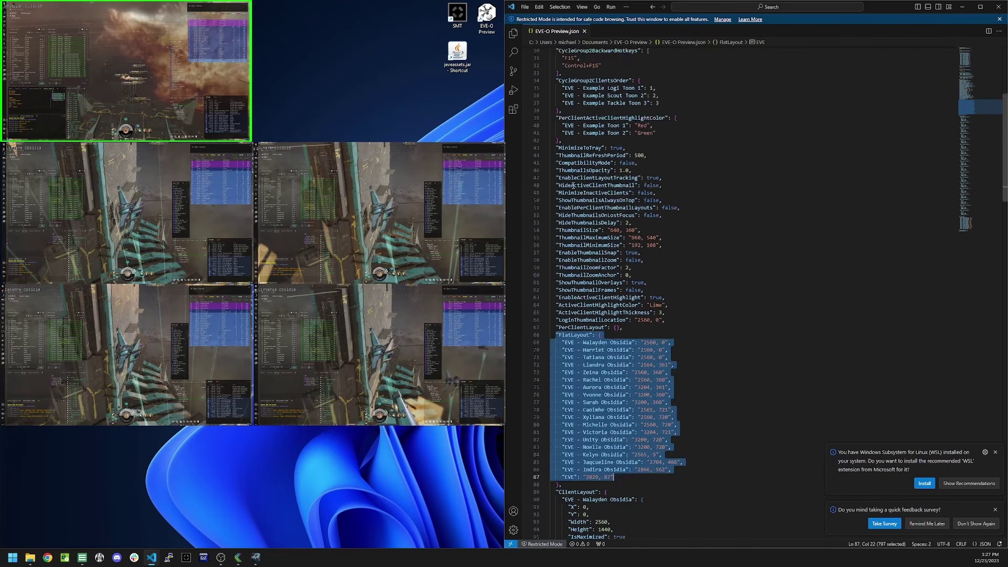
{"action": "left_click", "coordinate": [636, 194]}
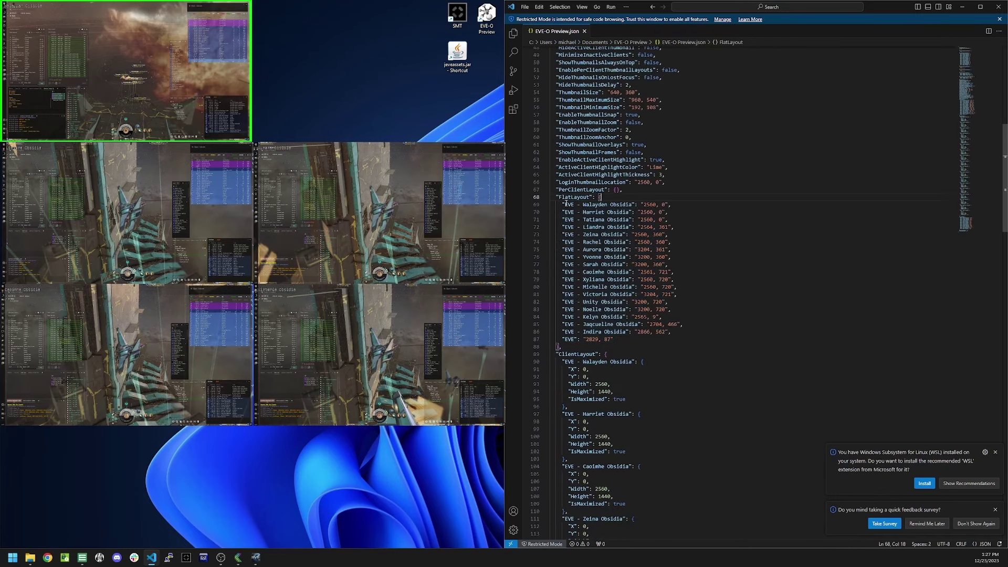
{"action": "left_click_drag", "start_coordinate": [554, 197], "coordinate": [658, 279]}
{"action": "left_click", "coordinate": [562, 212]}
{"action": "left_click", "coordinate": [658, 279]}
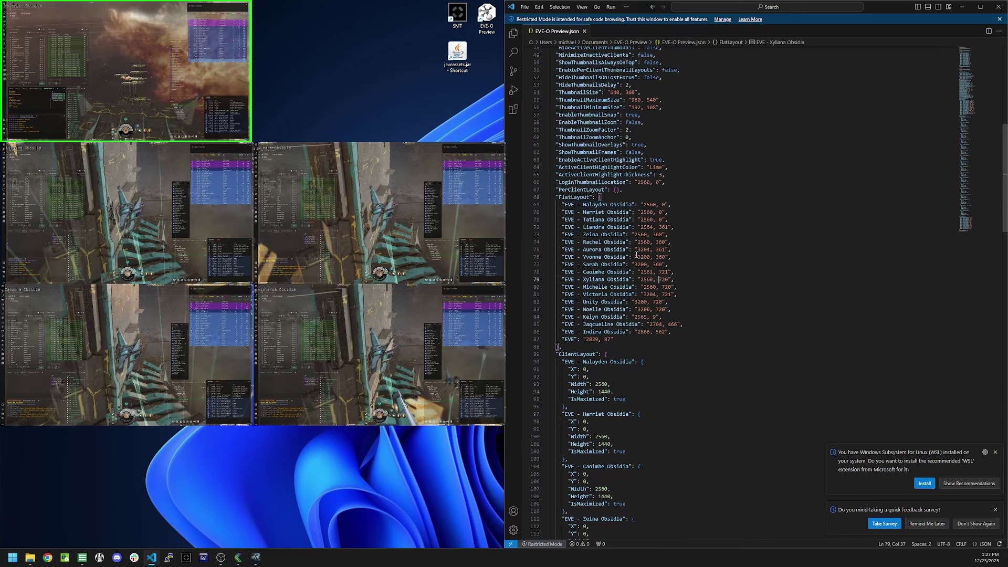
Step: Examine the client name and the thumbnail coordinates in the first FlatLayout entry
{"action": "left_click", "coordinate": [590, 234]}
{"action": "left_click", "coordinate": [574, 205]}
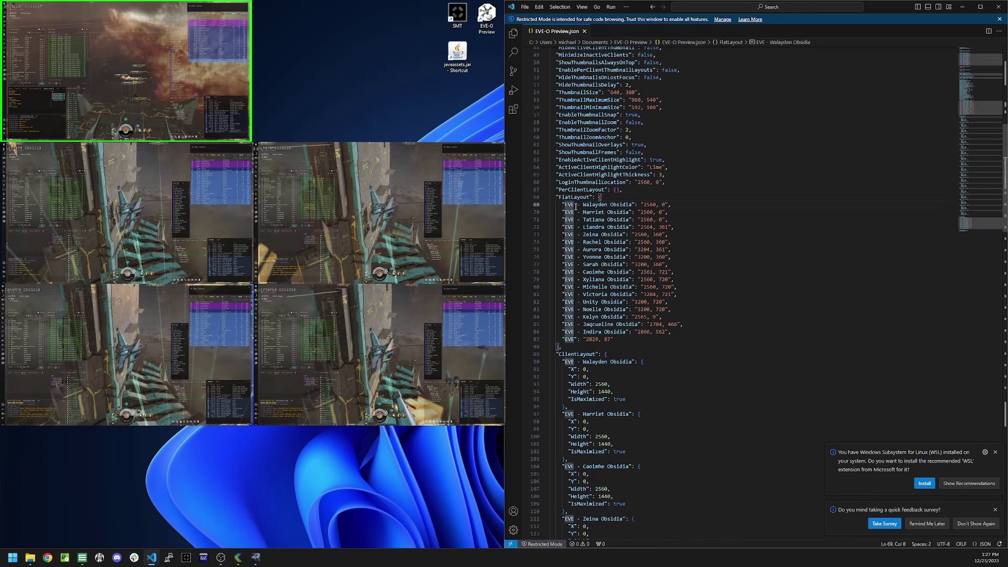
{"action": "left_click_drag", "start_coordinate": [590, 205], "coordinate": [626, 204]}
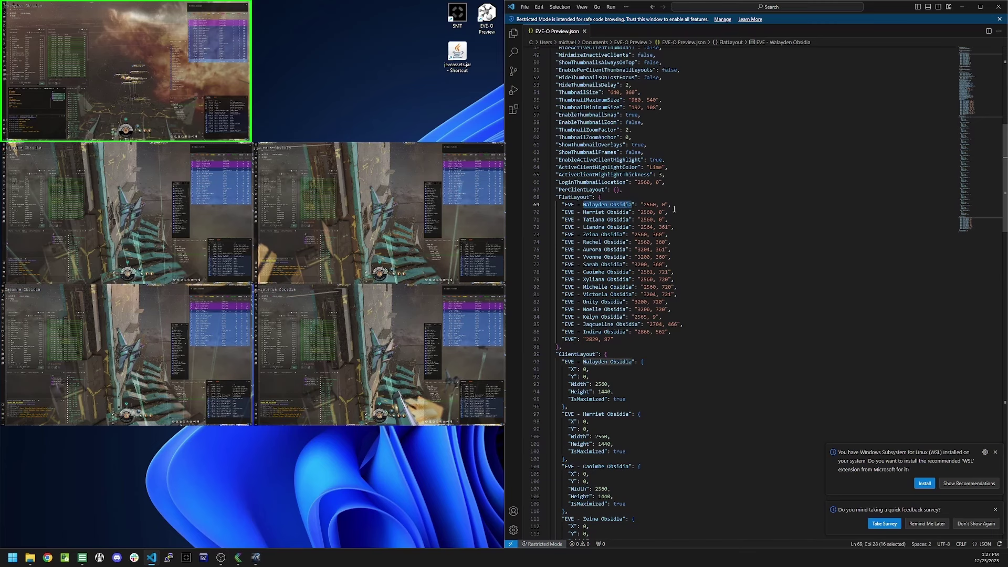
{"action": "left_click", "coordinate": [723, 217]}
{"action": "left_click", "coordinate": [642, 205]}
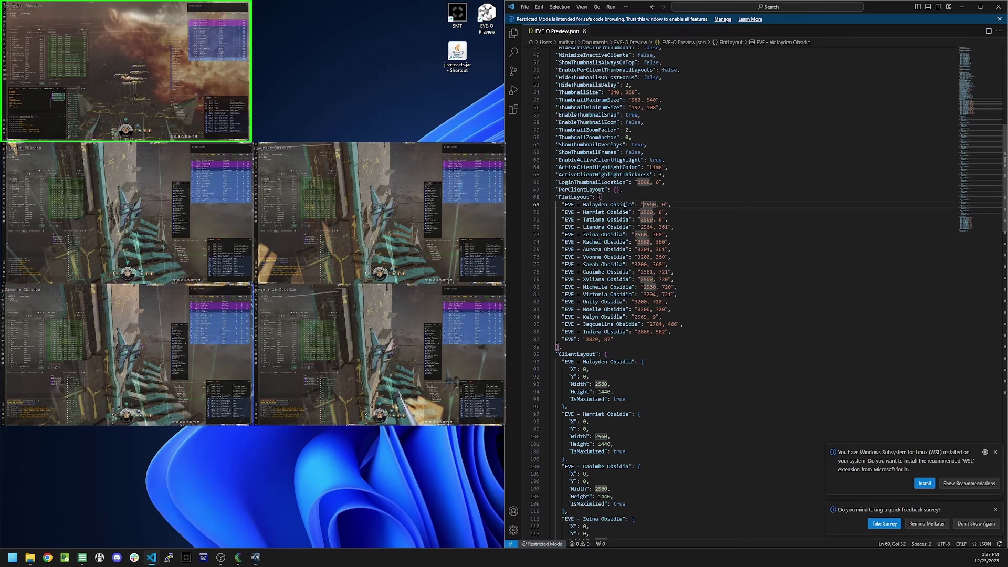
{"action": "left_click", "coordinate": [723, 220]}
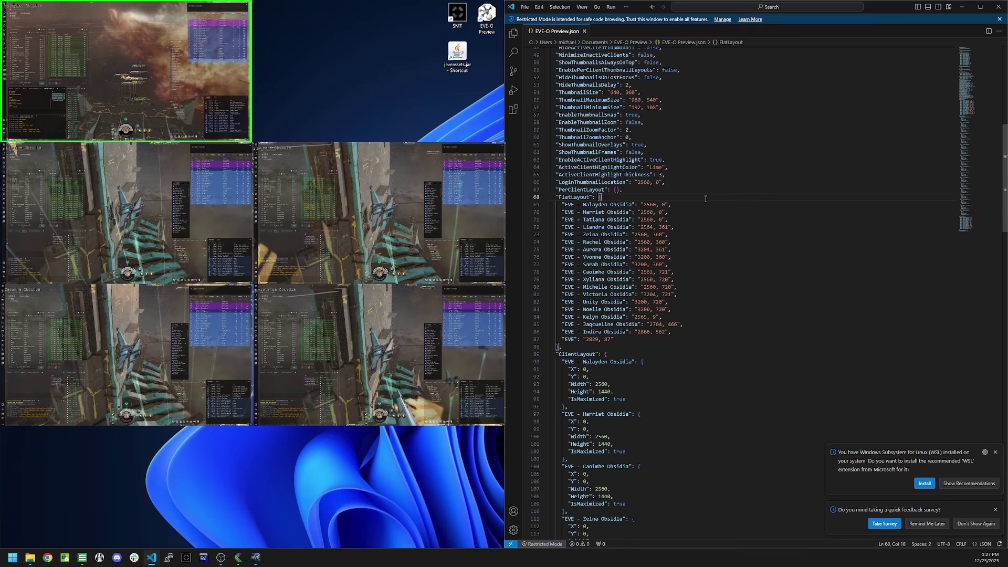
{"action": "left_click", "coordinate": [708, 205]}
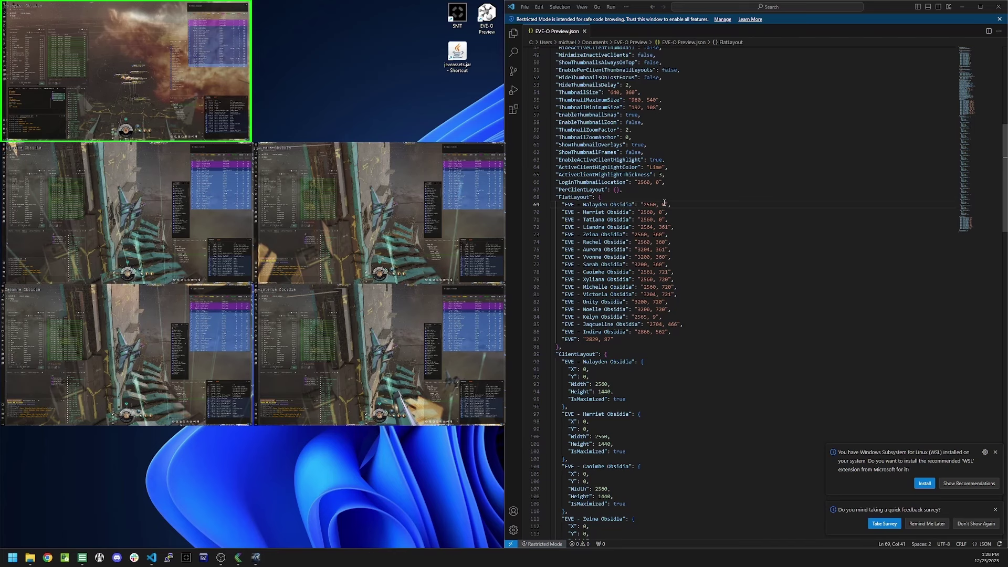
Step: Compare the FlatLayout entries of the first and second client groups with their thumbnails on the desktop
{"action": "left_click", "coordinate": [651, 226]}
{"action": "left_click", "coordinate": [712, 236]}
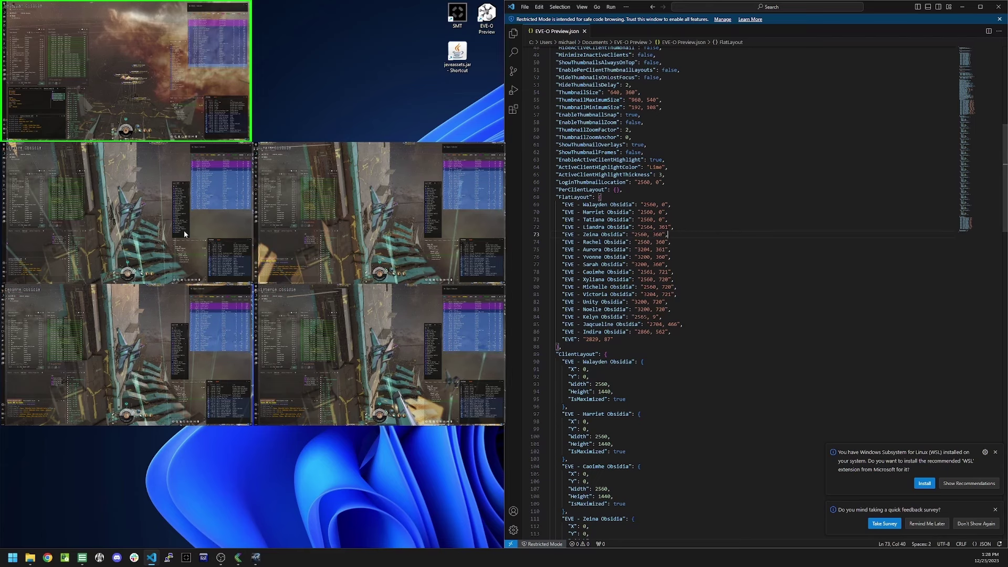
{"action": "left_click", "coordinate": [650, 213]}
{"action": "left_click", "coordinate": [584, 220]}
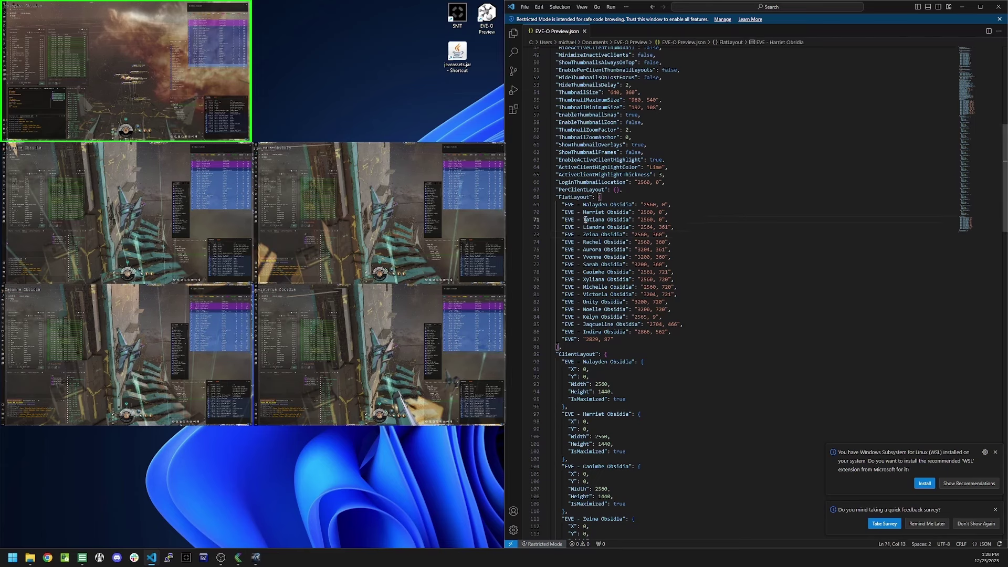
{"action": "left_click", "coordinate": [604, 234]}
{"action": "left_click", "coordinate": [592, 227]}
{"action": "left_click", "coordinate": [645, 227]}
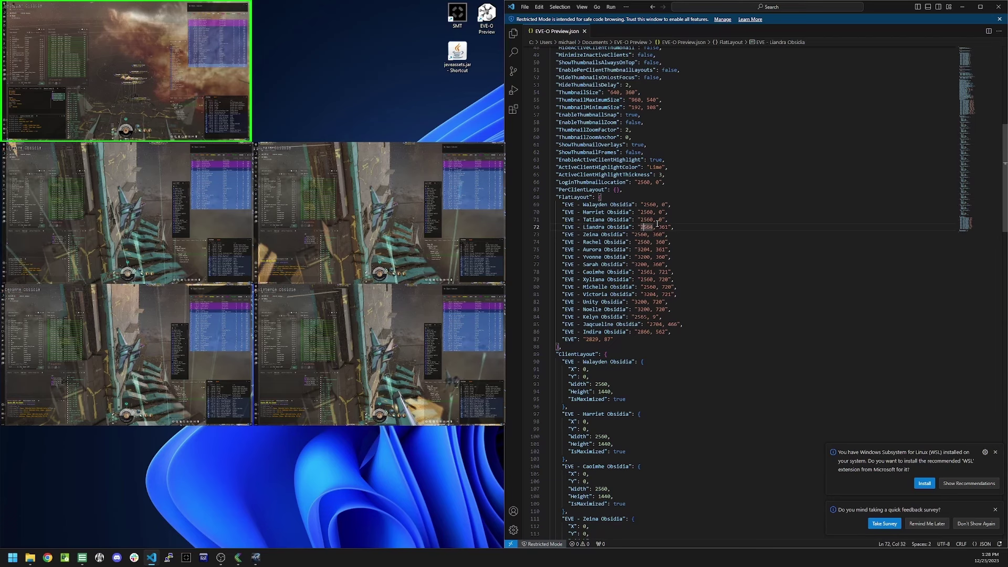
Step: Examine the x and y coordinates in the fourth FlatLayout entry
{"action": "left_click", "coordinate": [652, 227]}
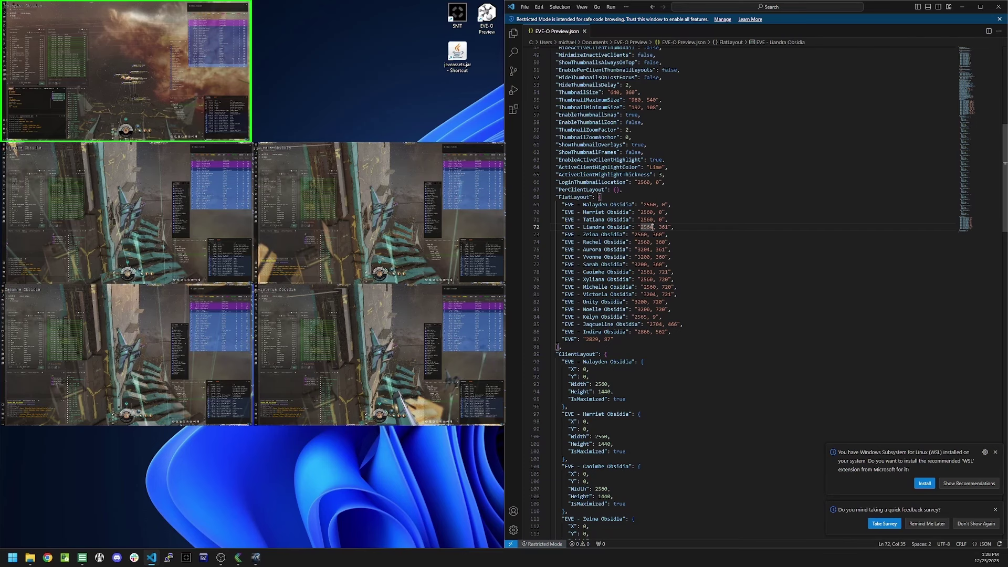
{"action": "left_click", "coordinate": [665, 227]}
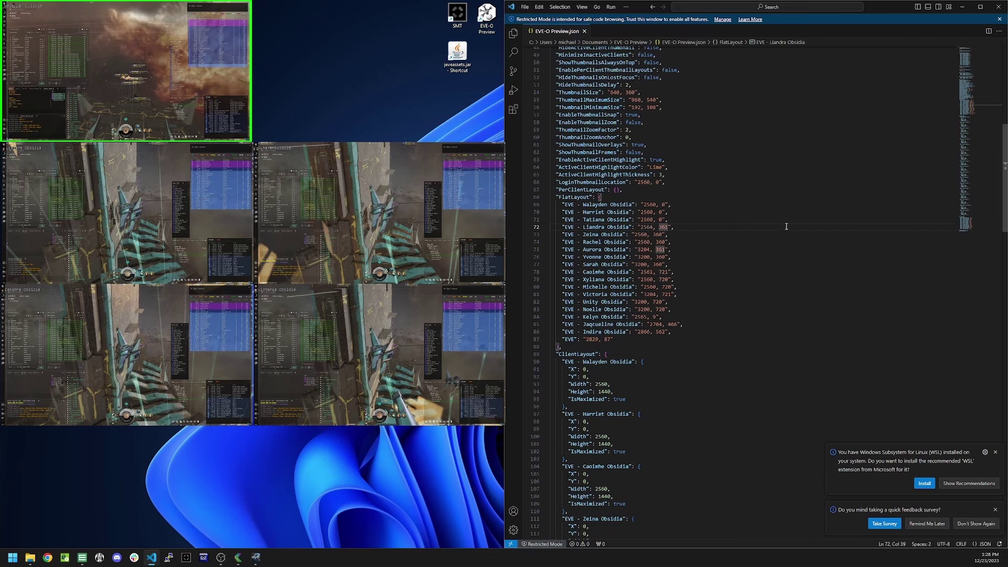
{"action": "key", "text": "Left"}
{"action": "key", "text": "Left"}
{"action": "key", "text": "Right"}
{"action": "key", "text": "Right"}
{"action": "key", "text": "Right"}
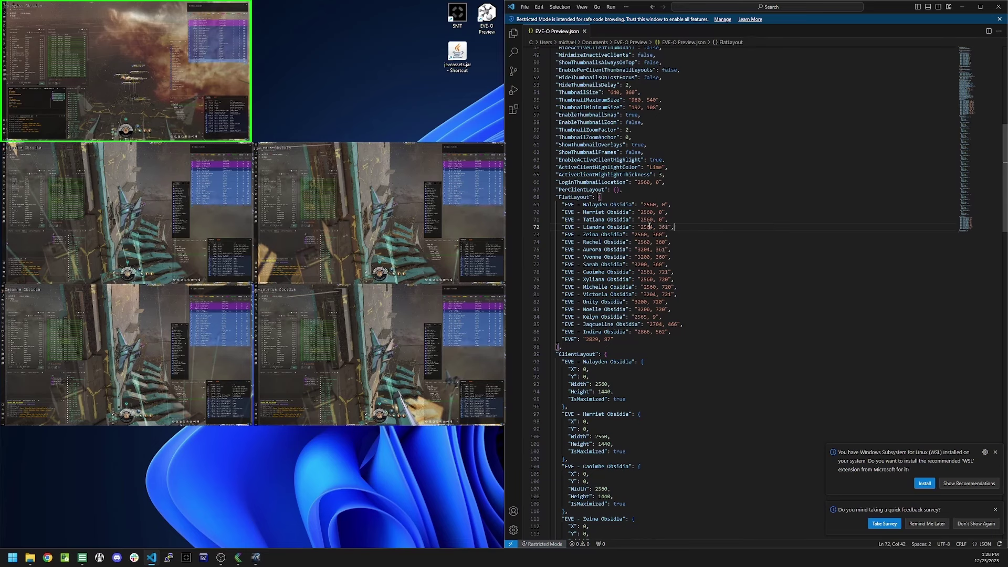
{"action": "left_click", "coordinate": [677, 229]}
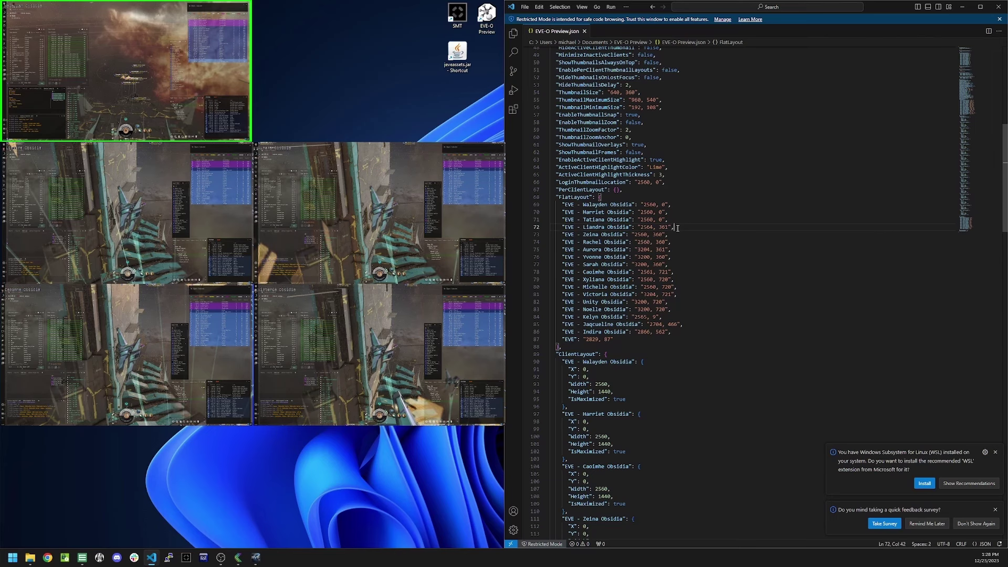
{"action": "key", "text": "BackSpace"}
{"action": "left_click", "coordinate": [673, 231]}
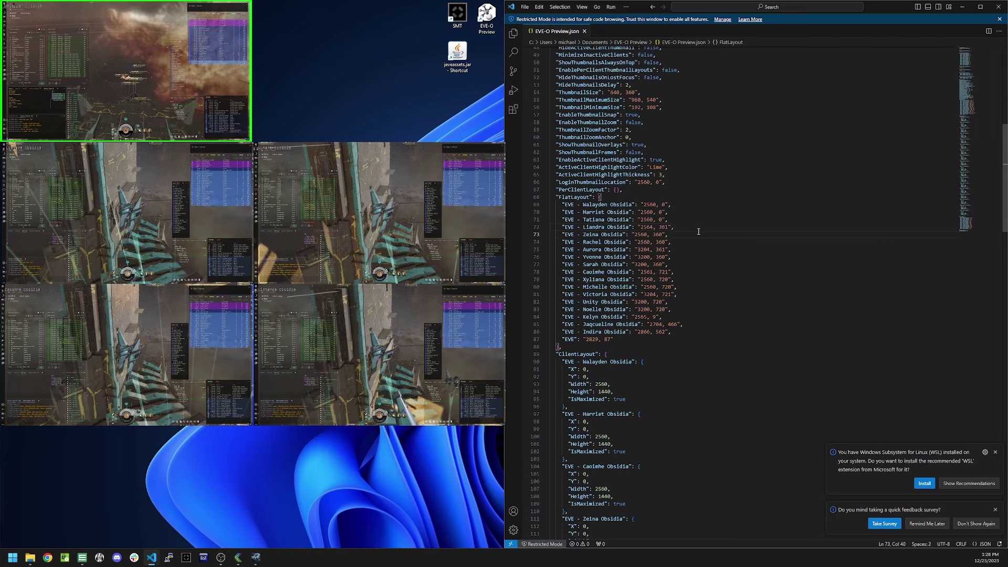
Step: Highlight the ThumbnailSize value and compare it with the x coordinates of the FlatLayout entries
{"action": "left_click_drag", "start_coordinate": [610, 93], "coordinate": [635, 92]}
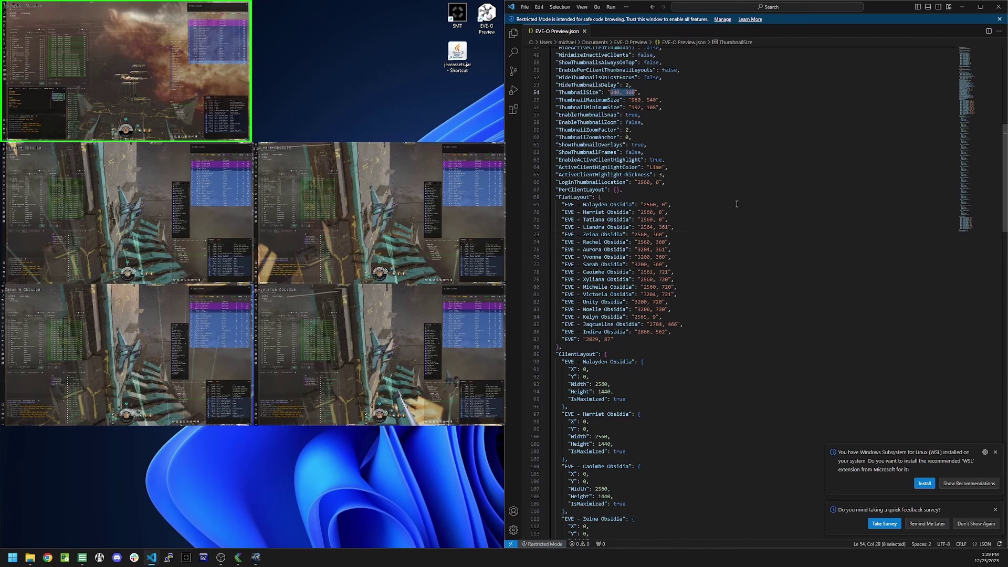
{"action": "left_click", "coordinate": [650, 93]}
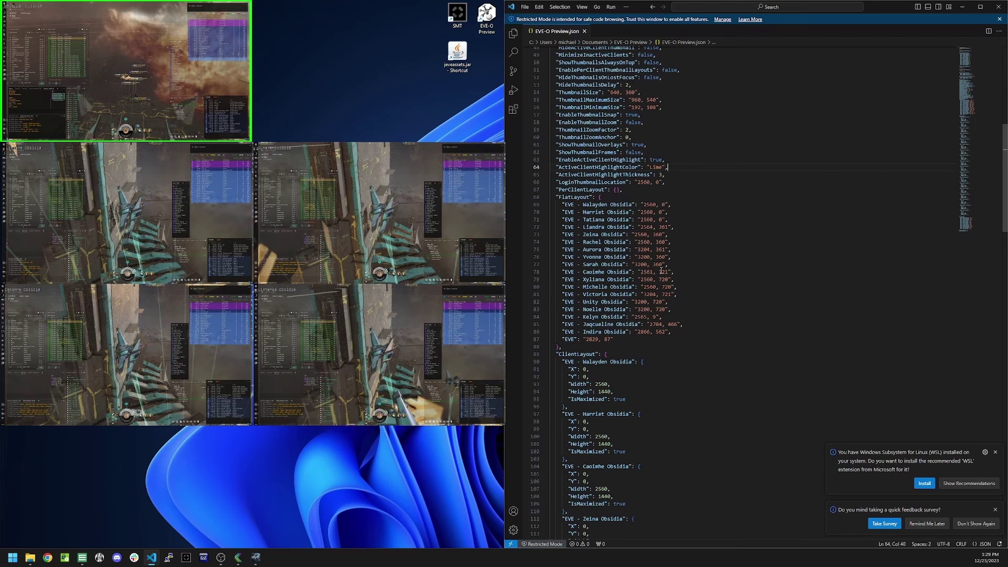
{"action": "left_click", "coordinate": [648, 212]}
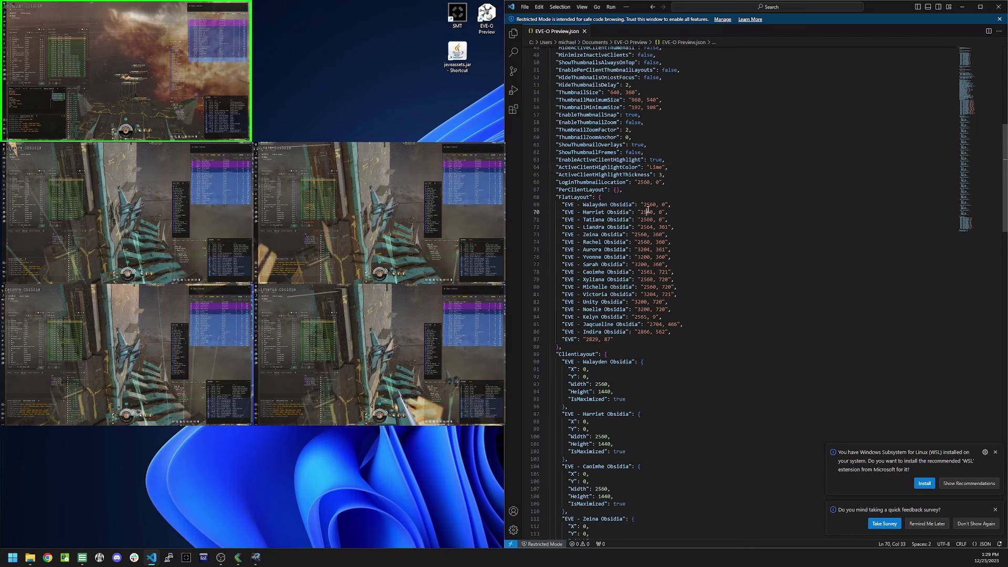
{"action": "left_click", "coordinate": [642, 250]}
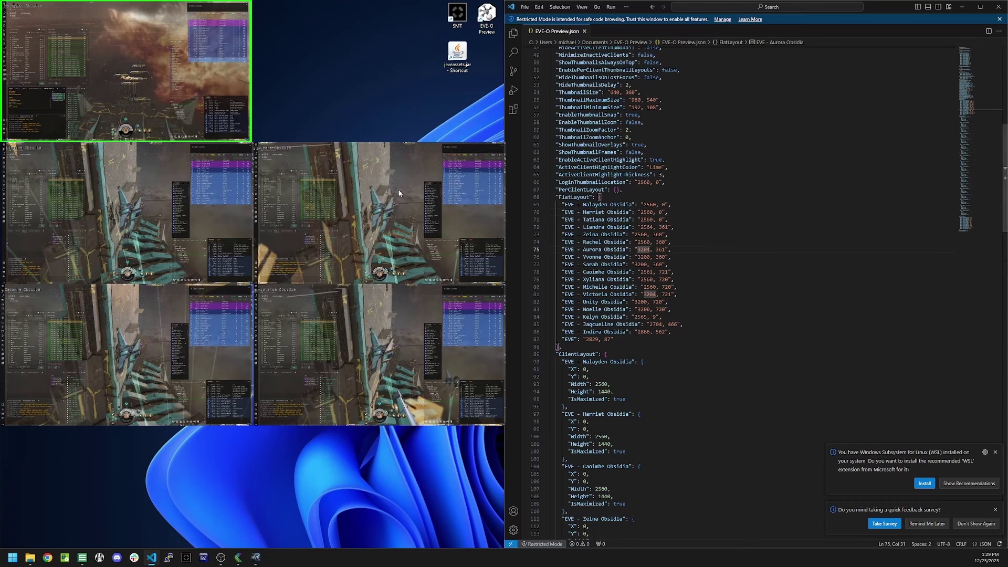
Step: Activate the EVE client in the last row and second column of thumbnails, and return to the FlatLayout section of the configuration file
{"action": "left_click", "coordinate": [377, 326]}
{"action": "left_click", "coordinate": [743, 276]}
{"action": "left_click", "coordinate": [743, 272]}
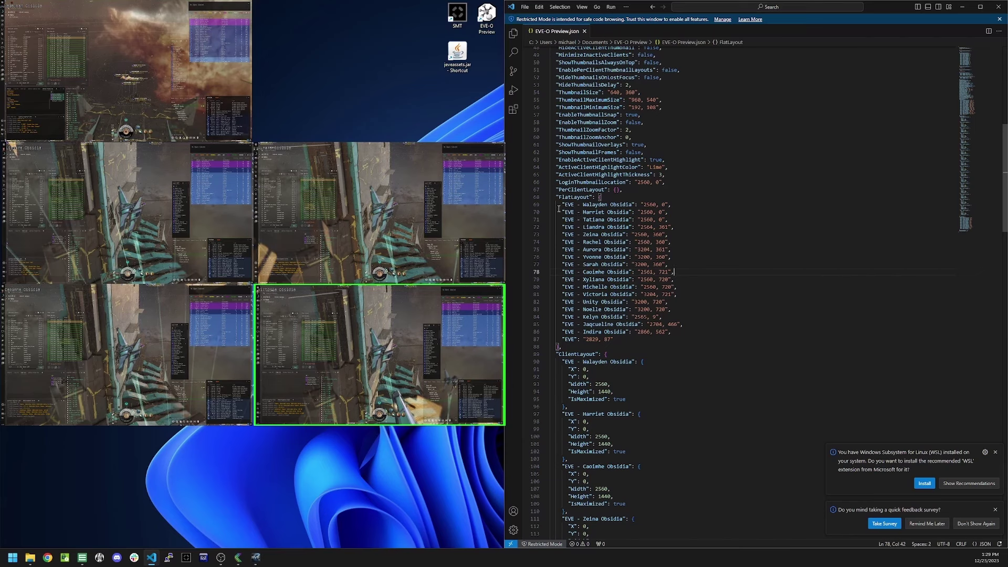
Step: Highlight all character entries in FlatLayout, followed by the first entry alone and the next two together
{"action": "left_click_drag", "start_coordinate": [562, 206], "coordinate": [693, 333]}
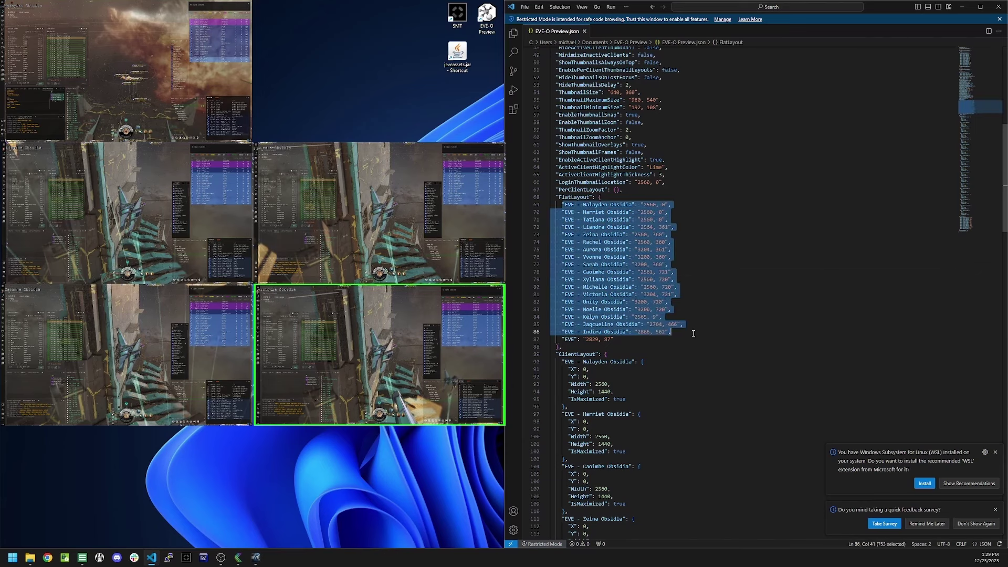
{"action": "left_click", "coordinate": [693, 333]}
{"action": "left_click", "coordinate": [709, 324]}
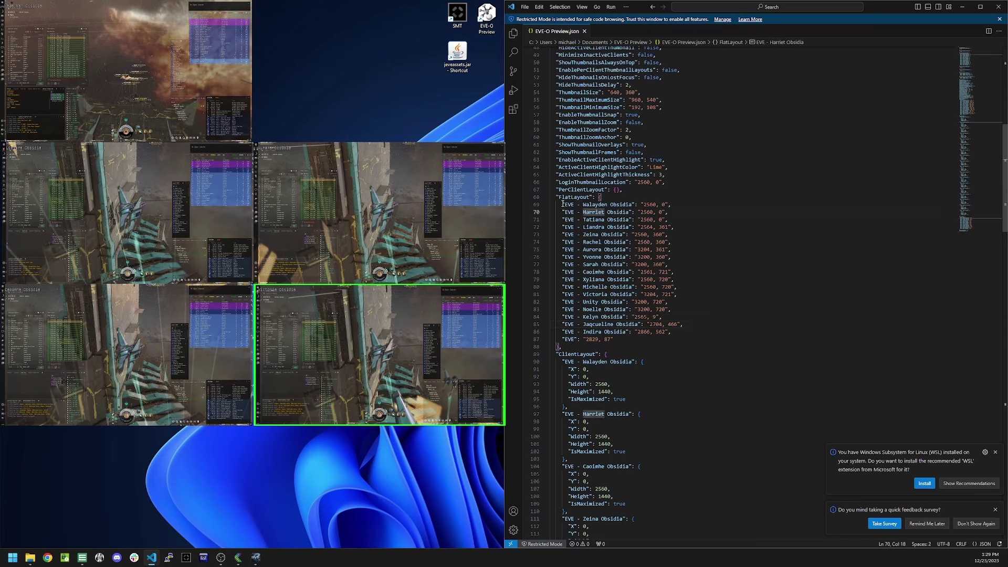
{"action": "left_click_drag", "start_coordinate": [561, 205], "coordinate": [683, 204]}
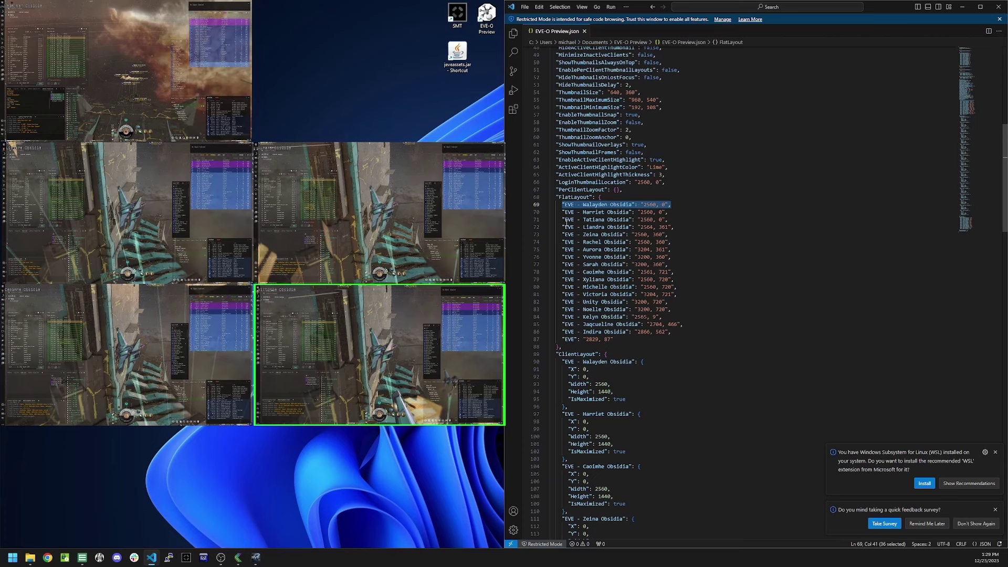
{"action": "left_click_drag", "start_coordinate": [563, 211], "coordinate": [694, 221]}
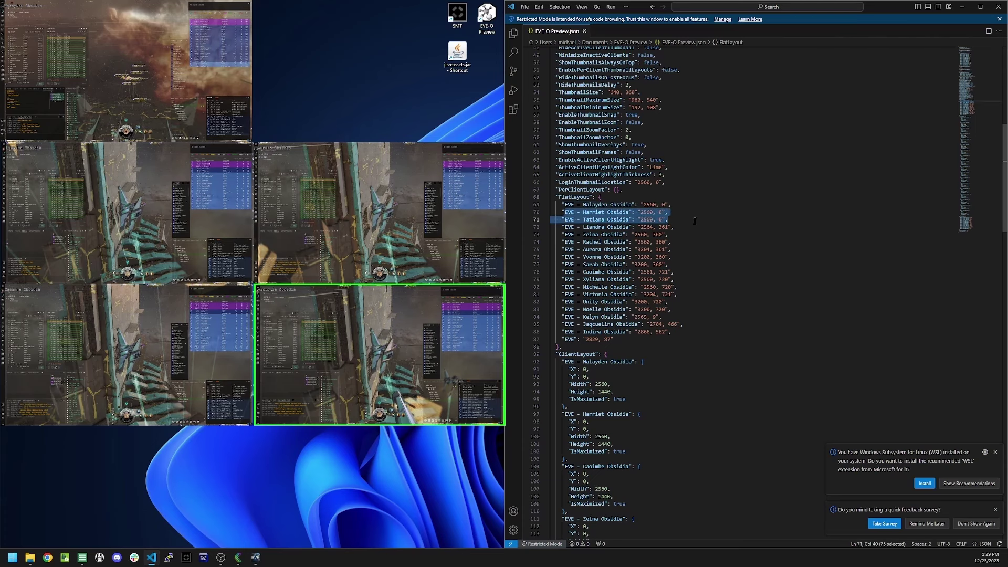
Step: Highlight the first three character entries in FlatLayout as a group and compare them with the first thumbnail's position
{"action": "left_click", "coordinate": [695, 221]}
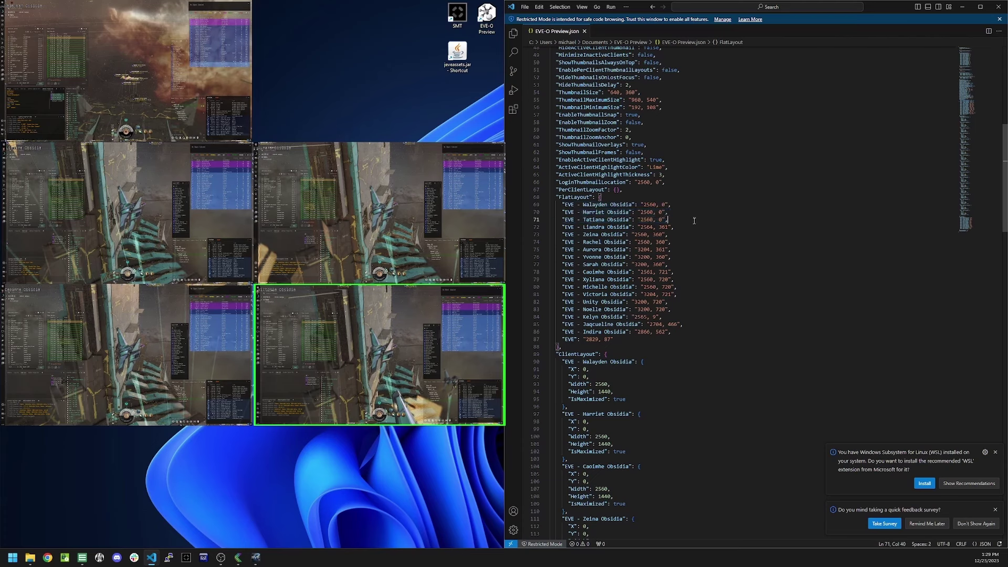
{"action": "left_click_drag", "start_coordinate": [561, 205], "coordinate": [692, 220]}
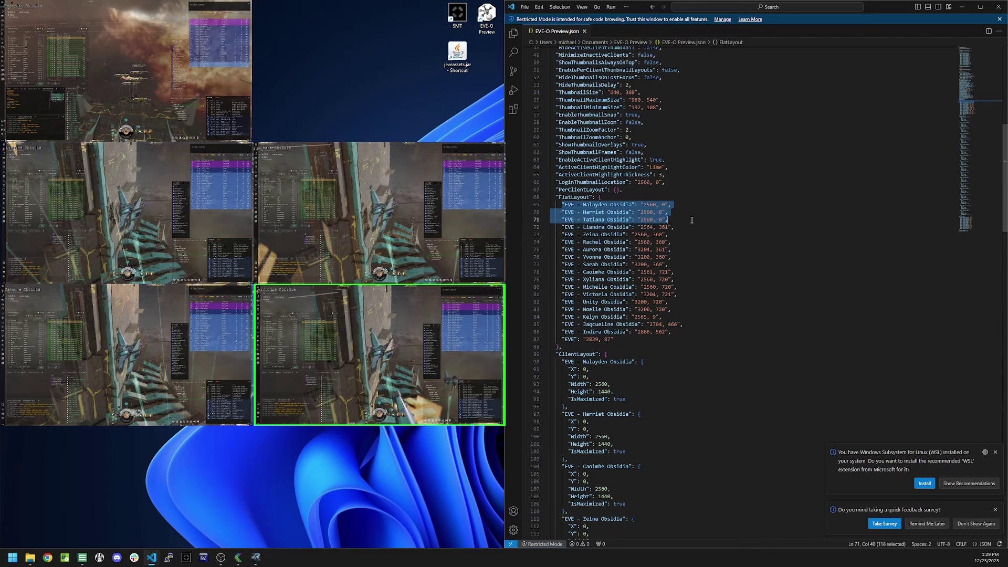
{"action": "left_click", "coordinate": [692, 220]}
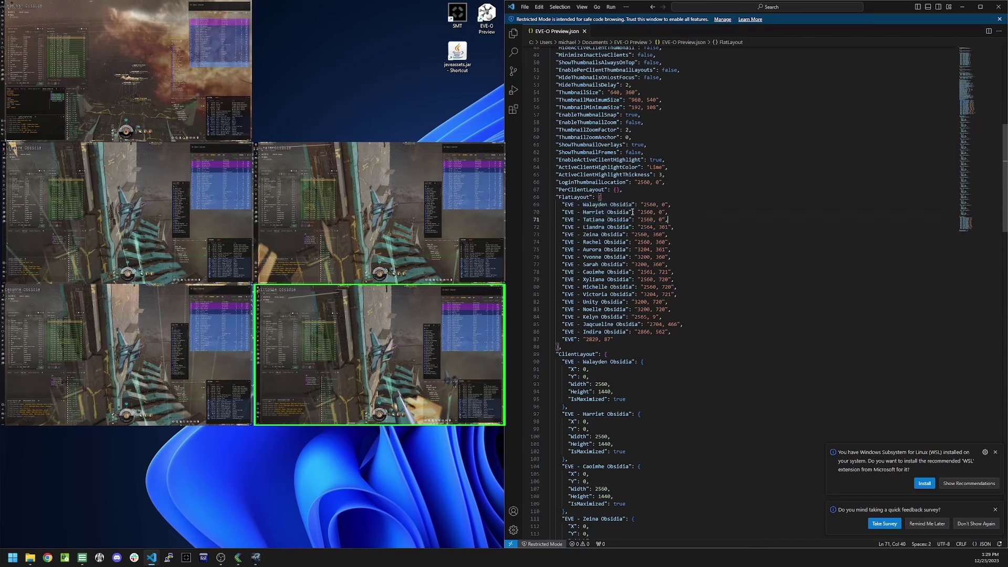
{"action": "left_click_drag", "start_coordinate": [561, 205], "coordinate": [682, 216]}
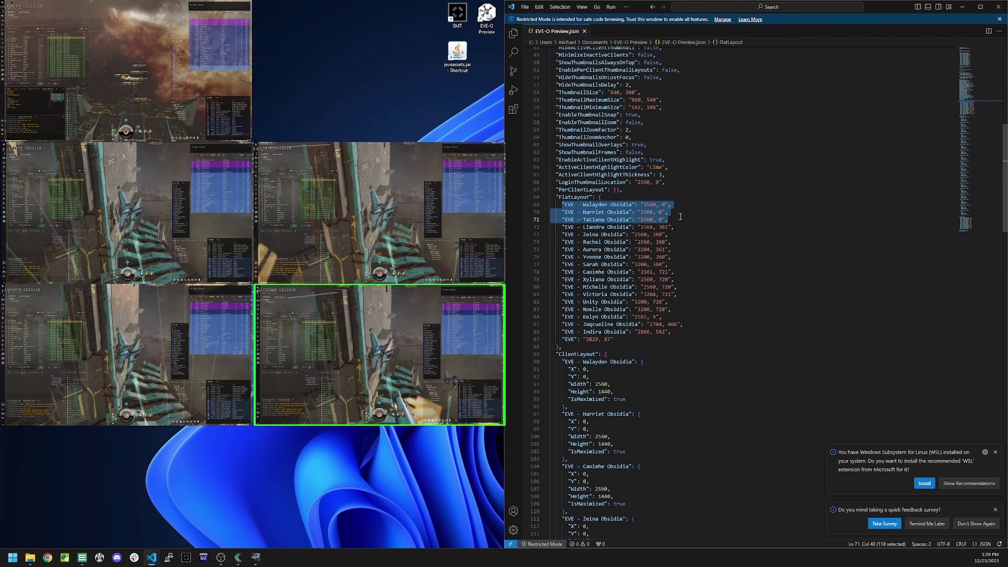
{"action": "left_click", "coordinate": [656, 212]}
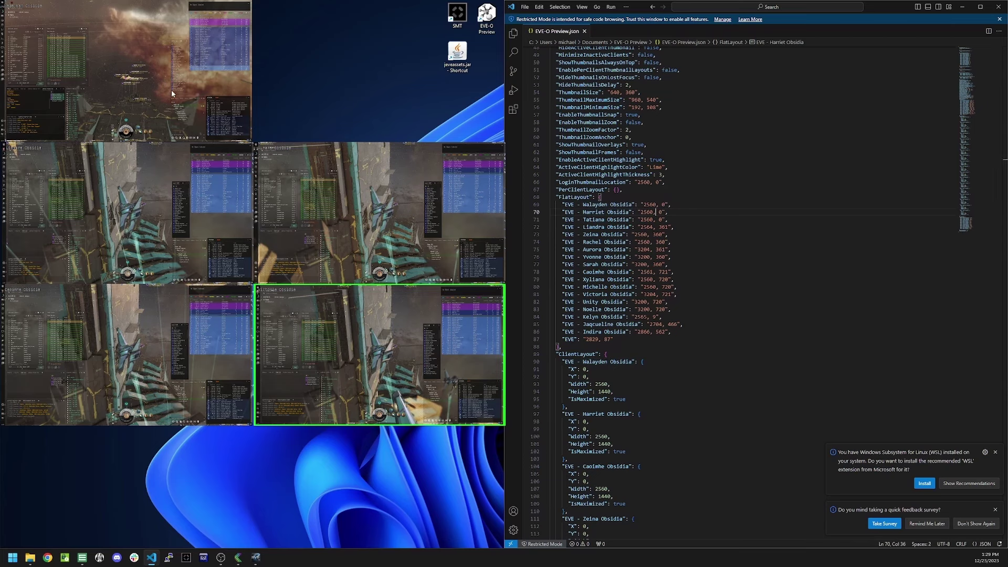
Step: Highlight the remaining FlatLayout entries in groups of three, followed by the character entries above the last group
{"action": "left_click_drag", "start_coordinate": [576, 227], "coordinate": [663, 264]}
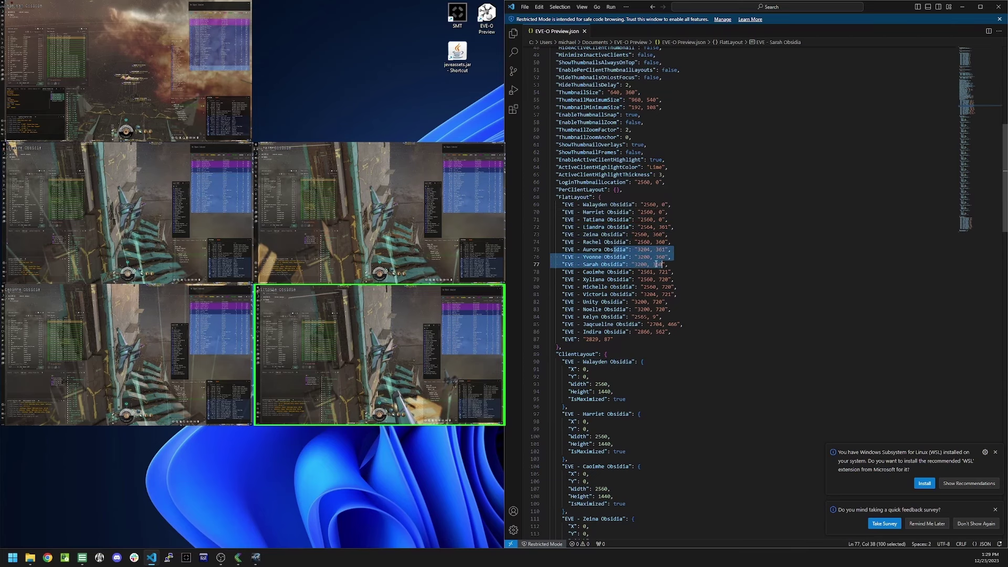
{"action": "left_click", "coordinate": [603, 272]}
{"action": "left_click_drag", "start_coordinate": [598, 294], "coordinate": [649, 309]}
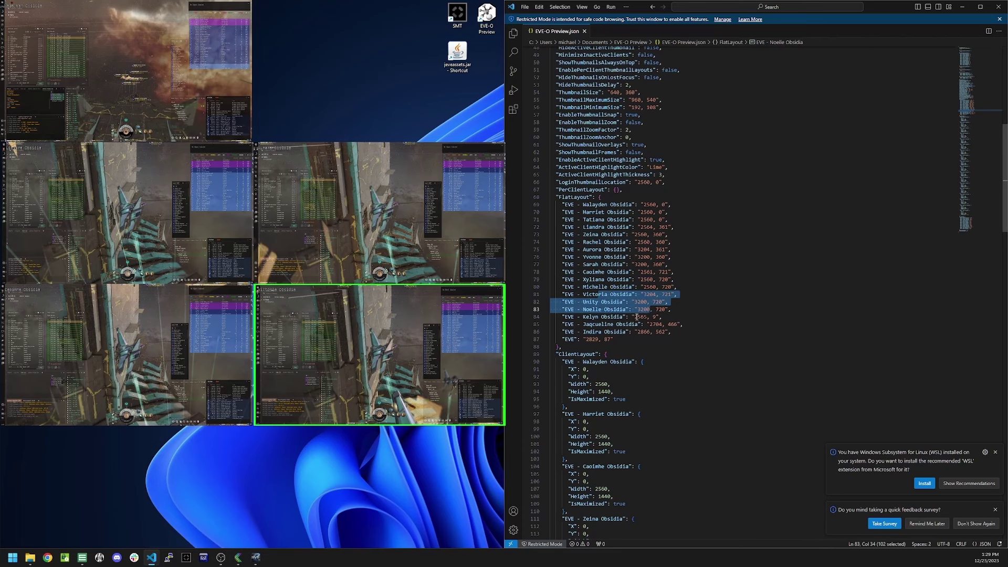
{"action": "left_click_drag", "start_coordinate": [589, 317], "coordinate": [555, 316]}
{"action": "left_click", "coordinate": [674, 332]}
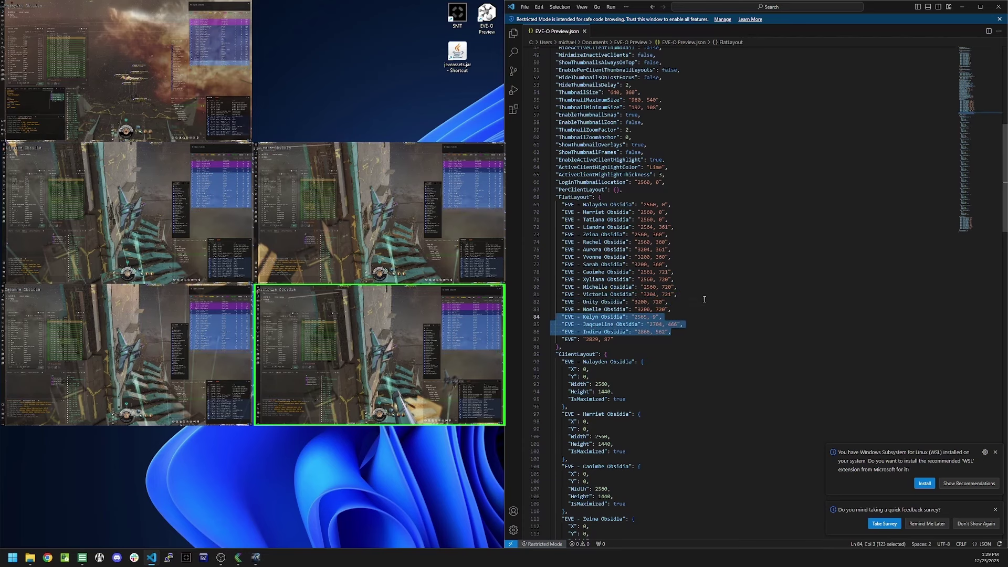
{"action": "left_click_drag", "start_coordinate": [682, 308], "coordinate": [556, 205]}
{"action": "left_click", "coordinate": [787, 239]}
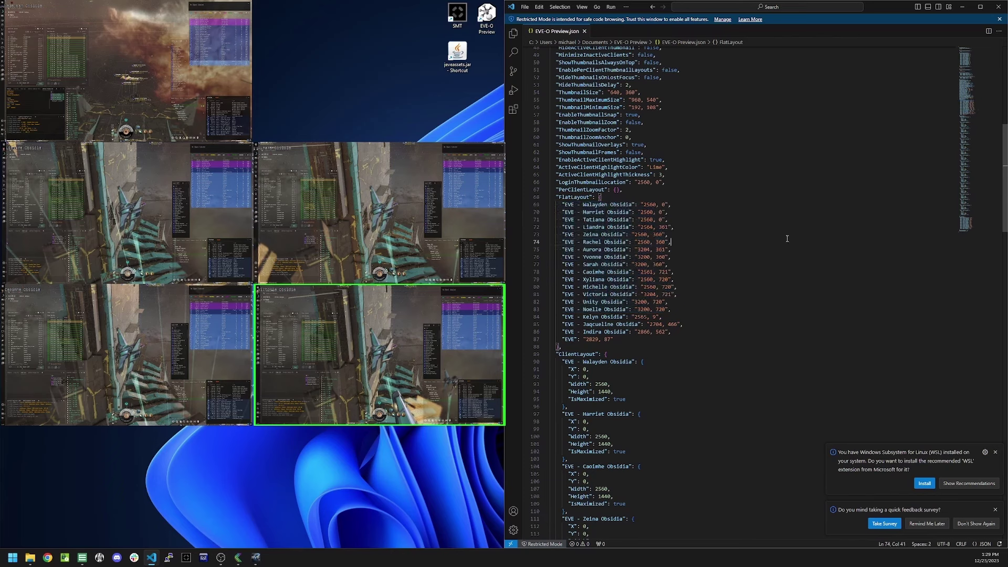
Step: Compare the coordinates of the first three FlatLayout entries with those of the next three by highlighting each group
{"action": "key", "text": "Down"}
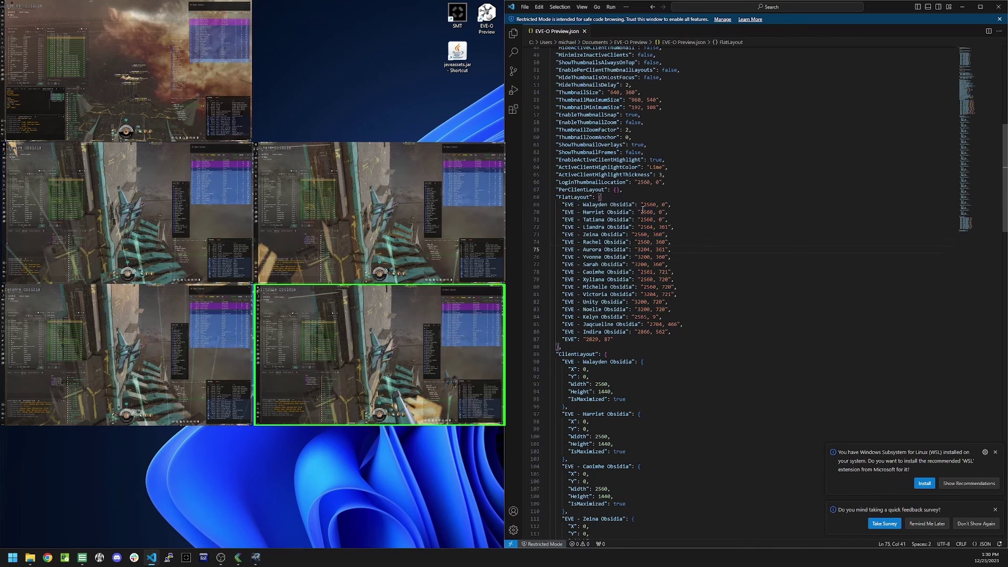
{"action": "left_click_drag", "start_coordinate": [633, 205], "coordinate": [685, 219]}
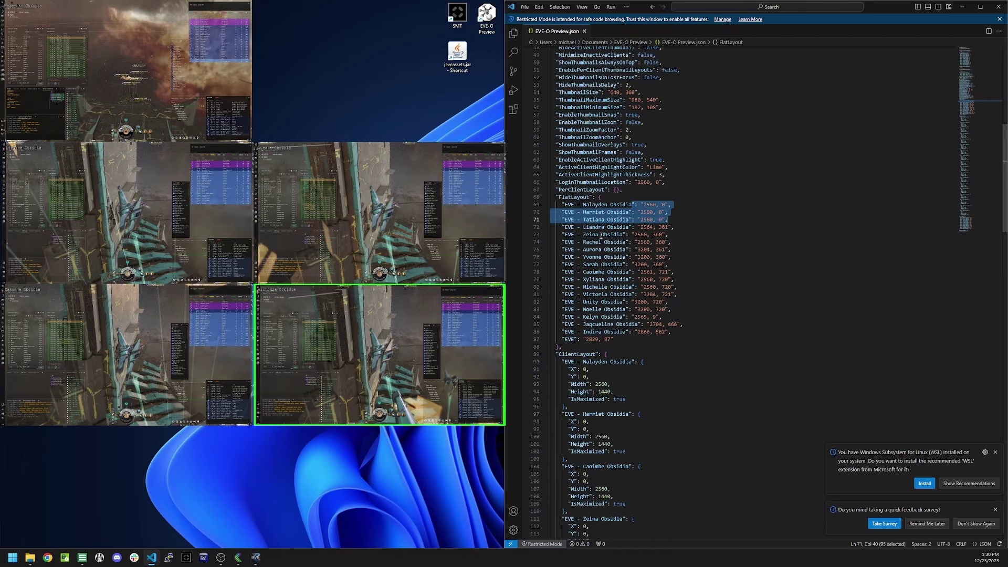
{"action": "left_click_drag", "start_coordinate": [608, 227], "coordinate": [672, 242]}
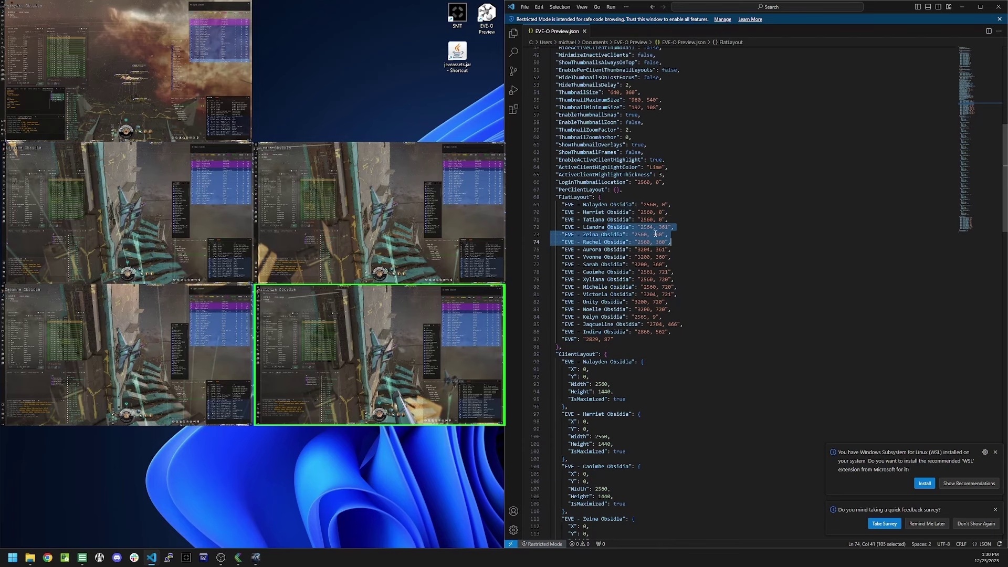
{"action": "left_click", "coordinate": [756, 296]}
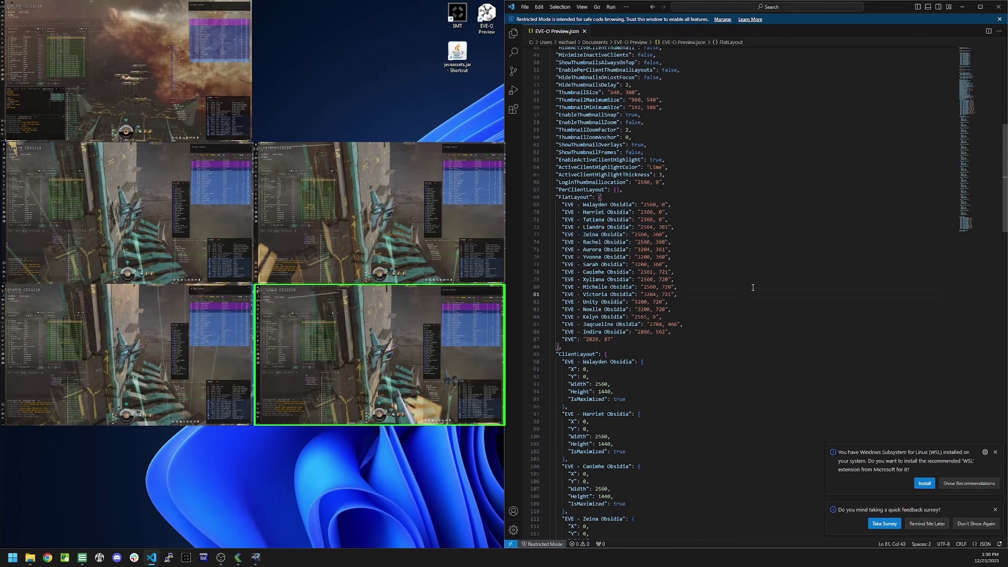
Step: Go to the ClientLayout section and highlight the Width and Height values of its first character entry
{"action": "scroll", "coordinate": [586, 242], "scroll_direction": "down", "scroll_amount": 9}
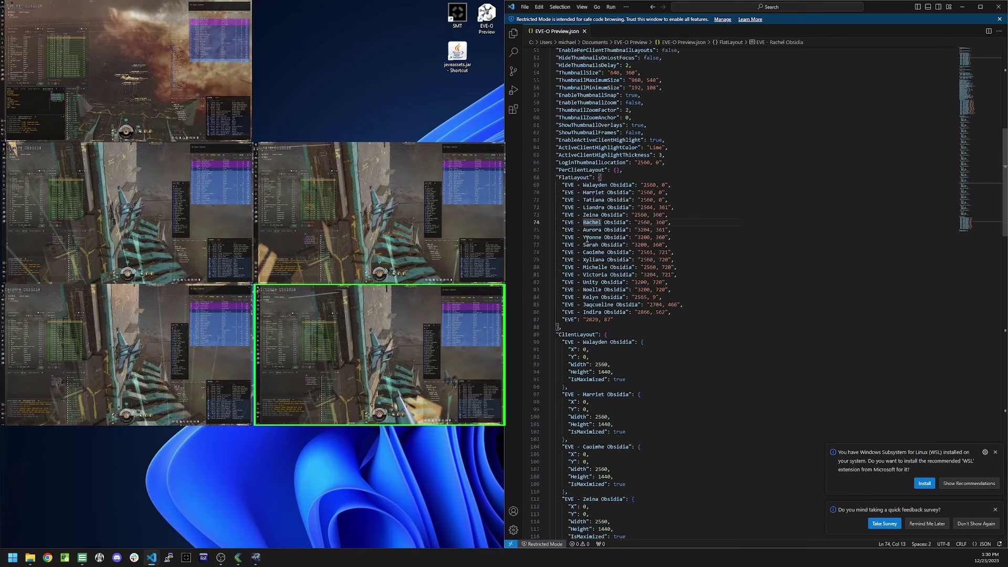
{"action": "left_click", "coordinate": [737, 245]}
{"action": "left_click", "coordinate": [737, 242]}
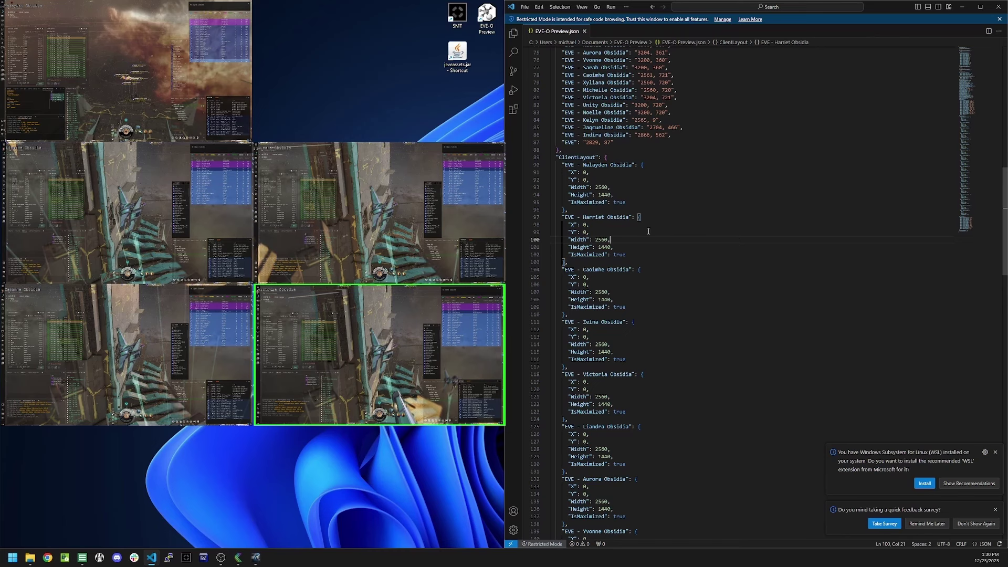
{"action": "left_click", "coordinate": [670, 223]}
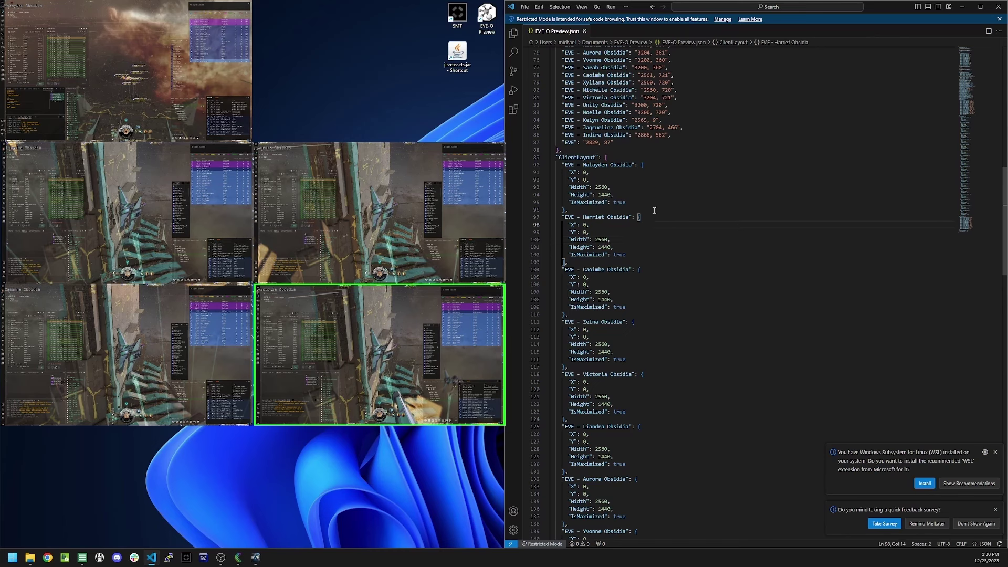
{"action": "left_click", "coordinate": [659, 216]}
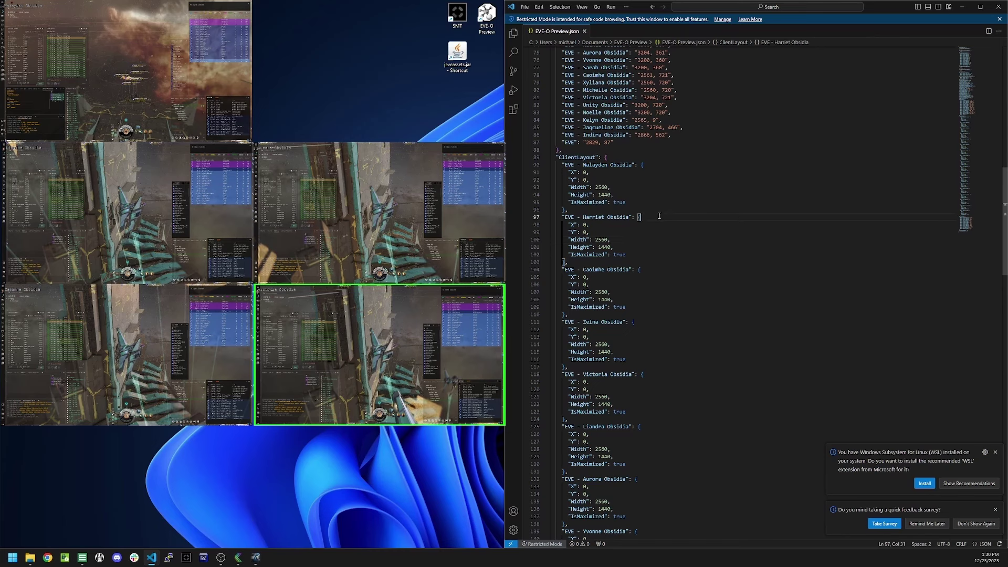
{"action": "left_click_drag", "start_coordinate": [565, 172], "coordinate": [638, 197]}
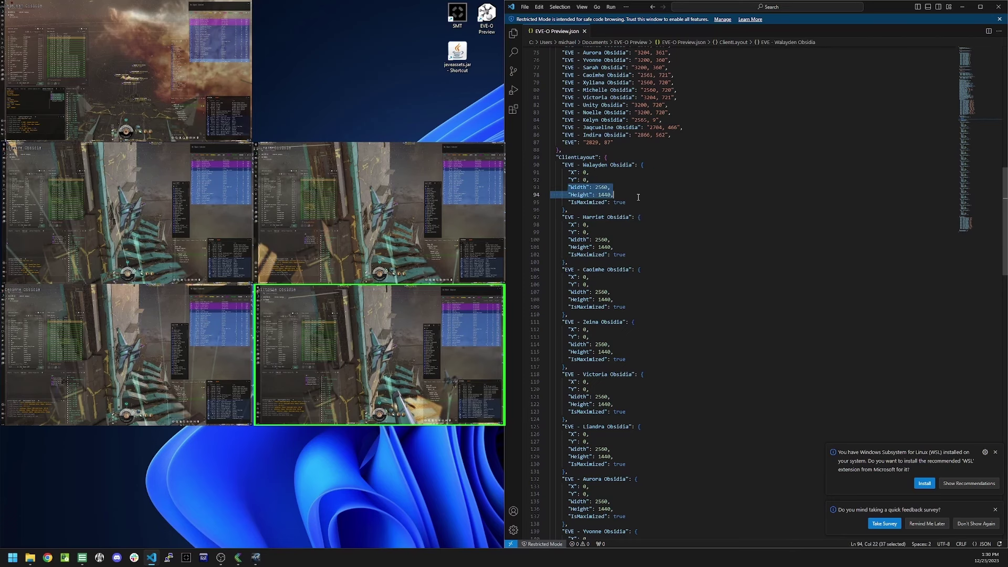
{"action": "left_click", "coordinate": [634, 195]}
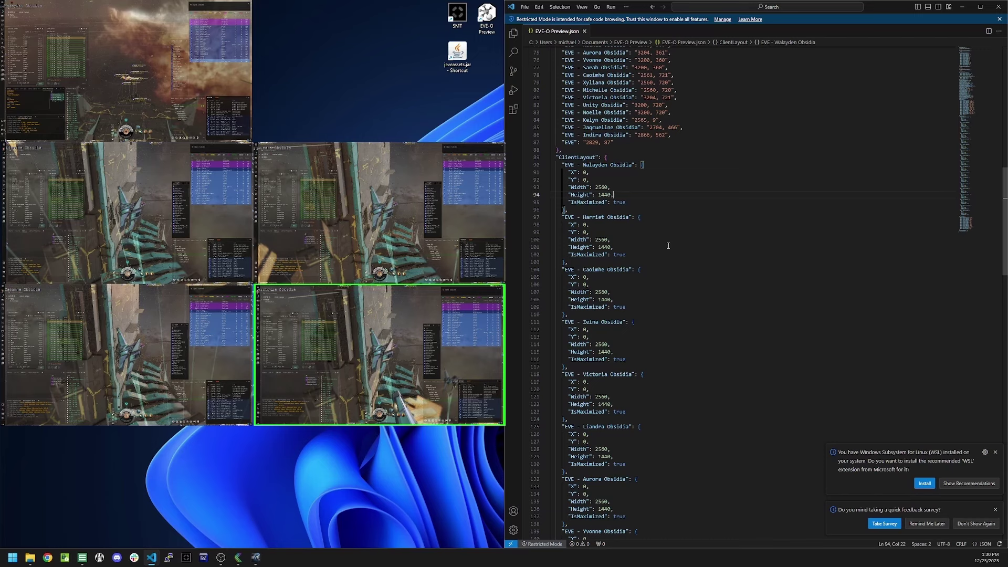
Step: Look through the remaining ClientLayout entries down to the ClientHotkey section at the end of the file
{"action": "scroll", "coordinate": [685, 306], "scroll_direction": "down", "scroll_amount": 3}
{"action": "scroll", "coordinate": [685, 306], "scroll_direction": "down", "scroll_amount": 15}
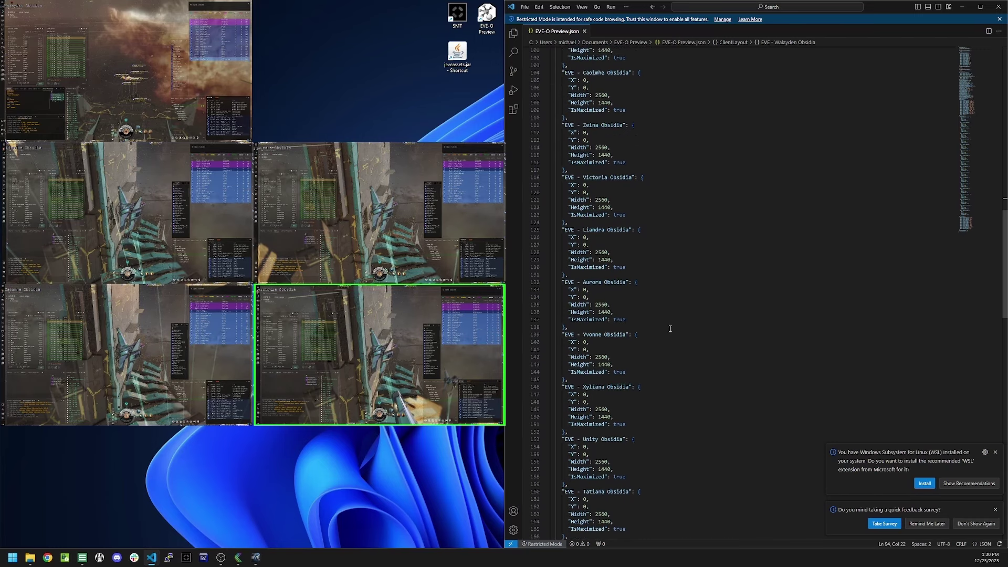
{"action": "scroll", "coordinate": [670, 328], "scroll_direction": "down", "scroll_amount": 6}
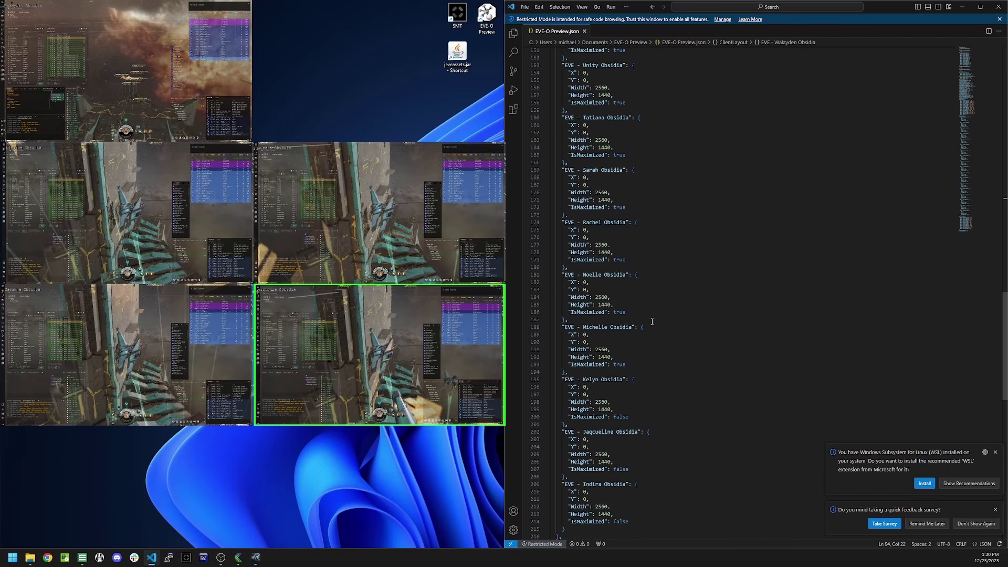
{"action": "left_click", "coordinate": [640, 224]}
{"action": "scroll", "coordinate": [640, 224], "scroll_direction": "down", "scroll_amount": 6}
{"action": "left_click", "coordinate": [641, 226]}
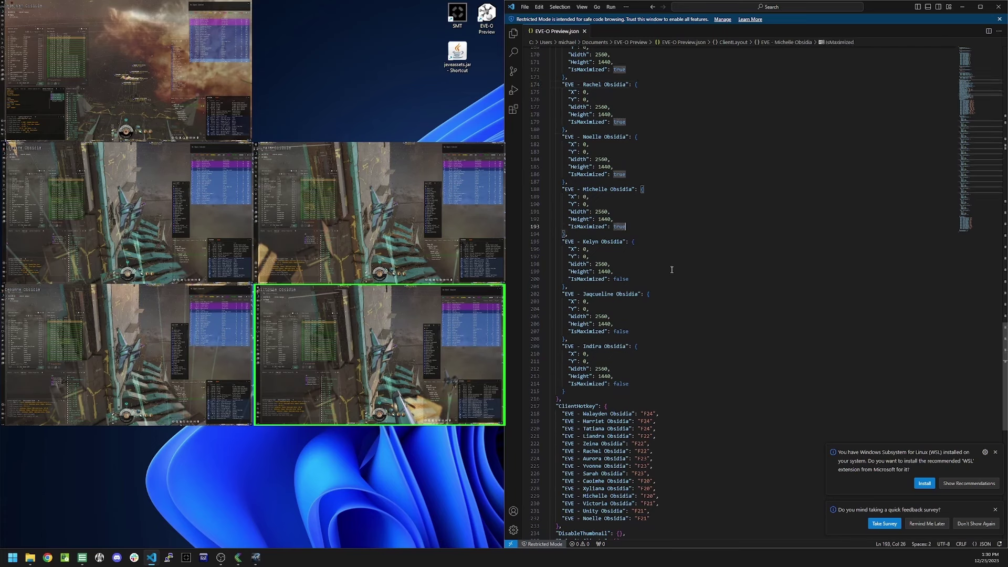
{"action": "scroll", "coordinate": [671, 270], "scroll_direction": "down", "scroll_amount": 3}
{"action": "left_click", "coordinate": [672, 269]}
{"action": "key", "text": "Down"}
{"action": "key", "text": "Down"}
{"action": "key", "text": "Down"}
{"action": "key", "text": "Down"}
{"action": "key", "text": "Down"}
{"action": "key", "text": "Down"}
{"action": "key", "text": "Down"}
{"action": "key", "text": "Down"}
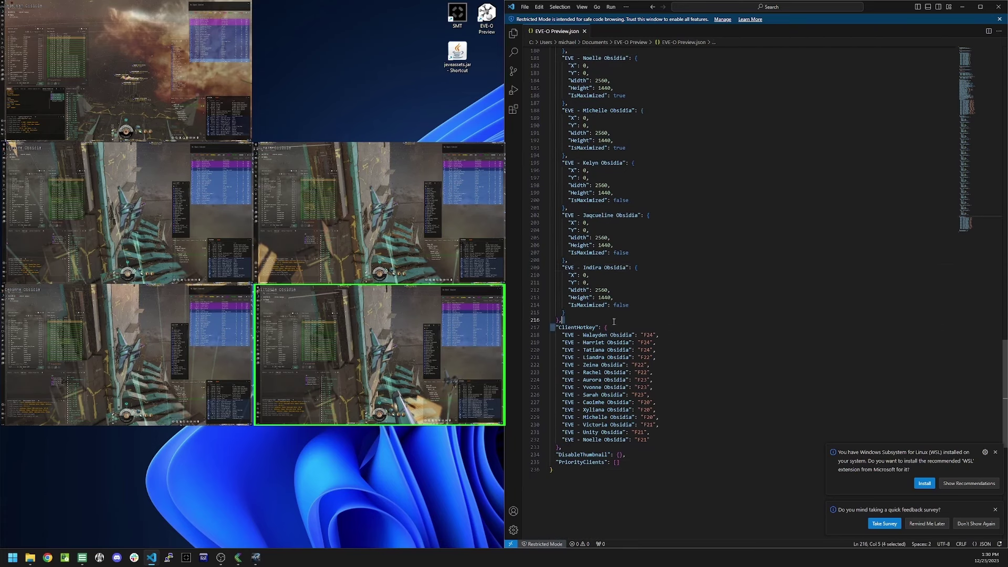
Step: Highlight the ClientHotkey heading, its first three character entries and the character name in the first entry
{"action": "left_click_drag", "start_coordinate": [556, 327], "coordinate": [609, 327]}
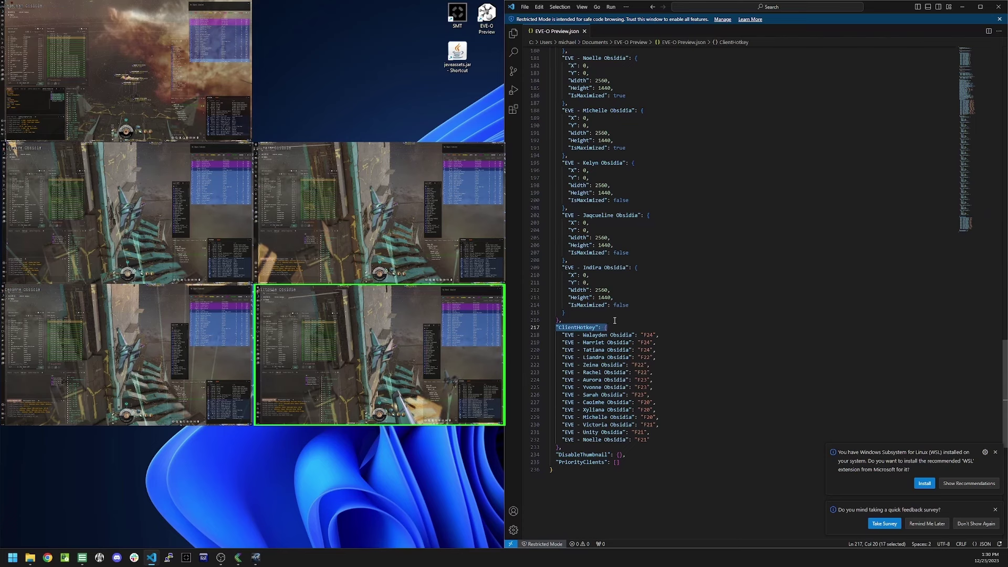
{"action": "left_click", "coordinate": [614, 320]}
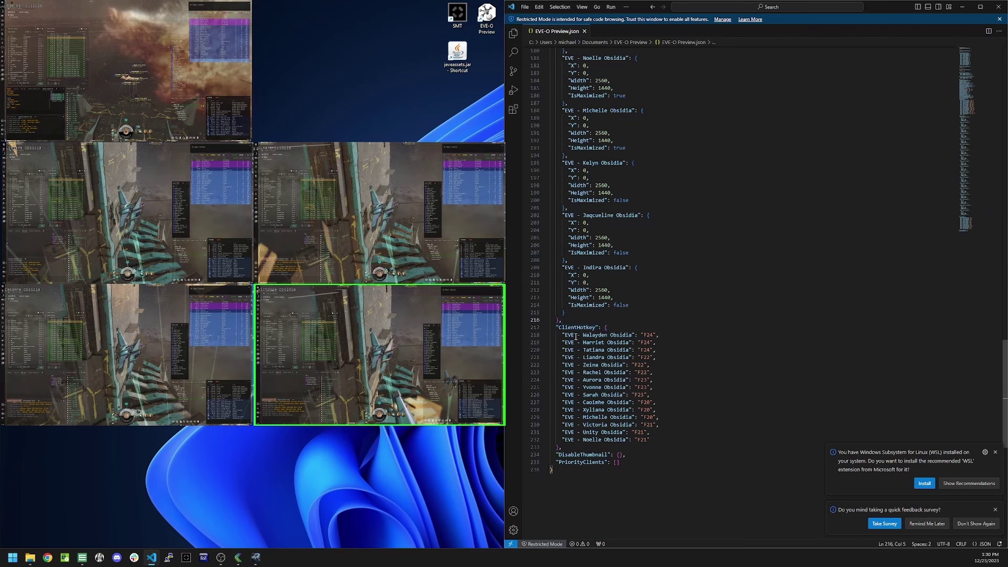
{"action": "left_click_drag", "start_coordinate": [562, 335], "coordinate": [656, 350]}
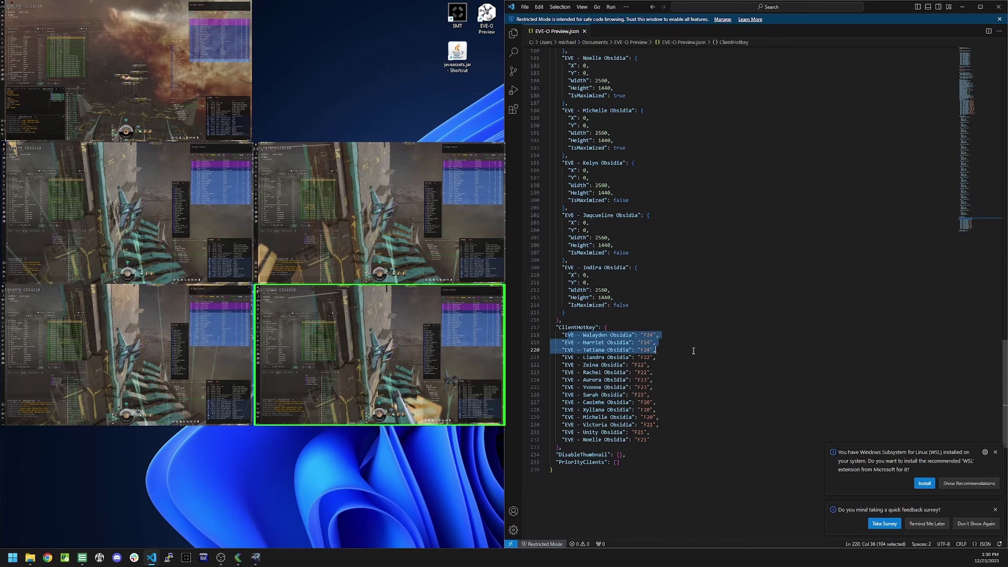
{"action": "left_click", "coordinate": [669, 349]}
{"action": "left_click_drag", "start_coordinate": [580, 335], "coordinate": [625, 335]}
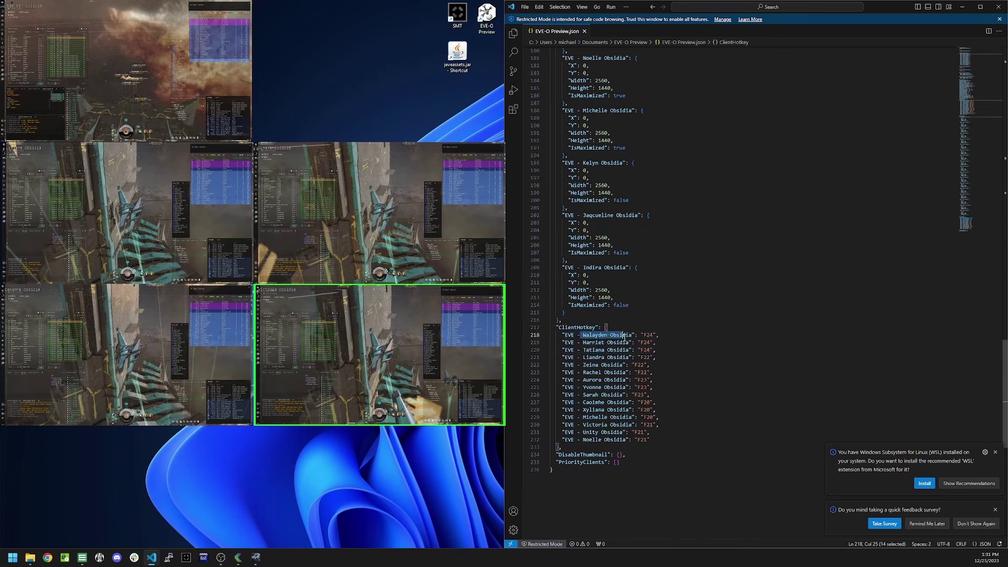
{"action": "left_click", "coordinate": [742, 348]}
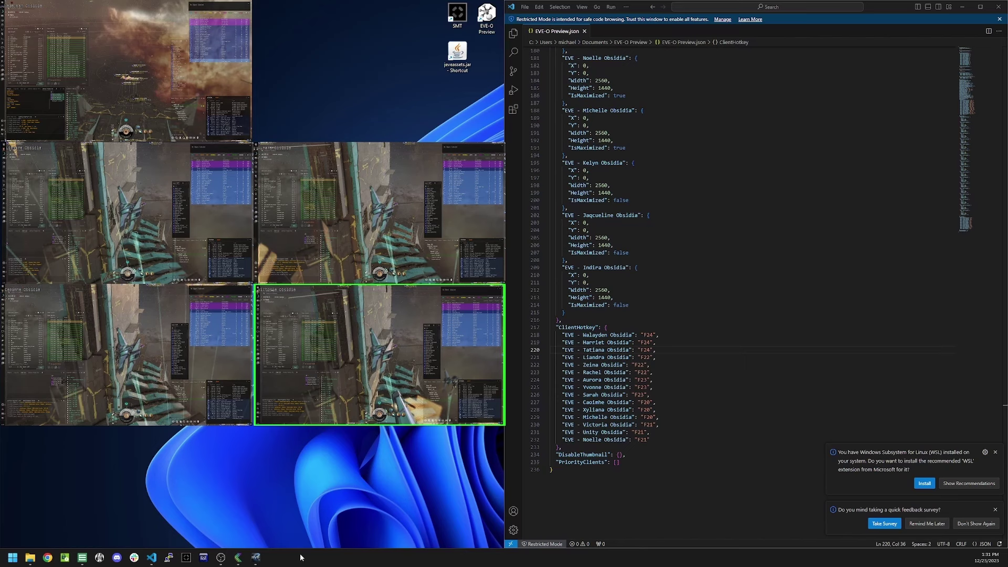
Step: Switch to the Kinesis SmartSet App and compare its keypad mappings with the hotkeys in the ClientHotkey section
{"action": "mouse_move", "coordinate": [237, 557]}
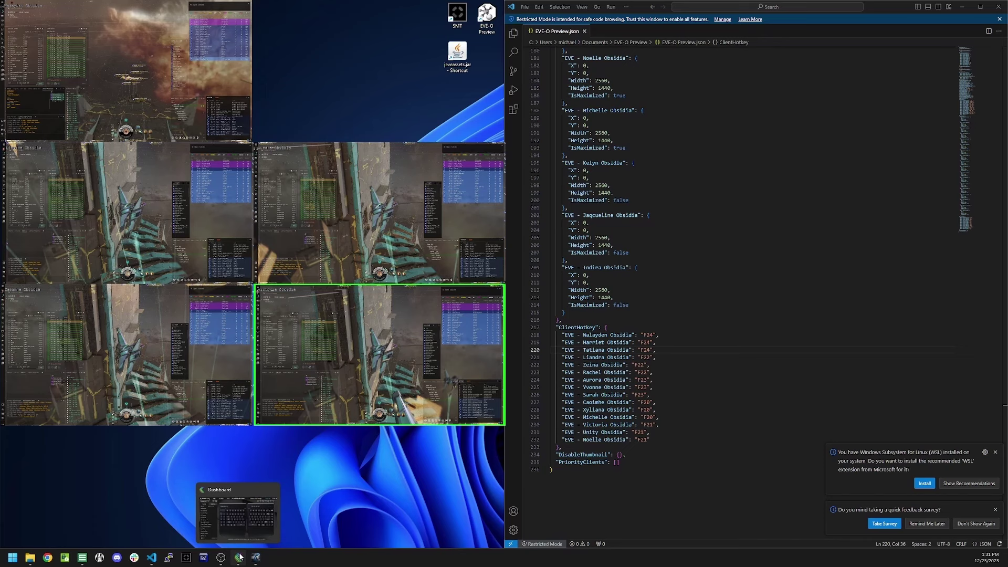
{"action": "left_click", "coordinate": [239, 557]}
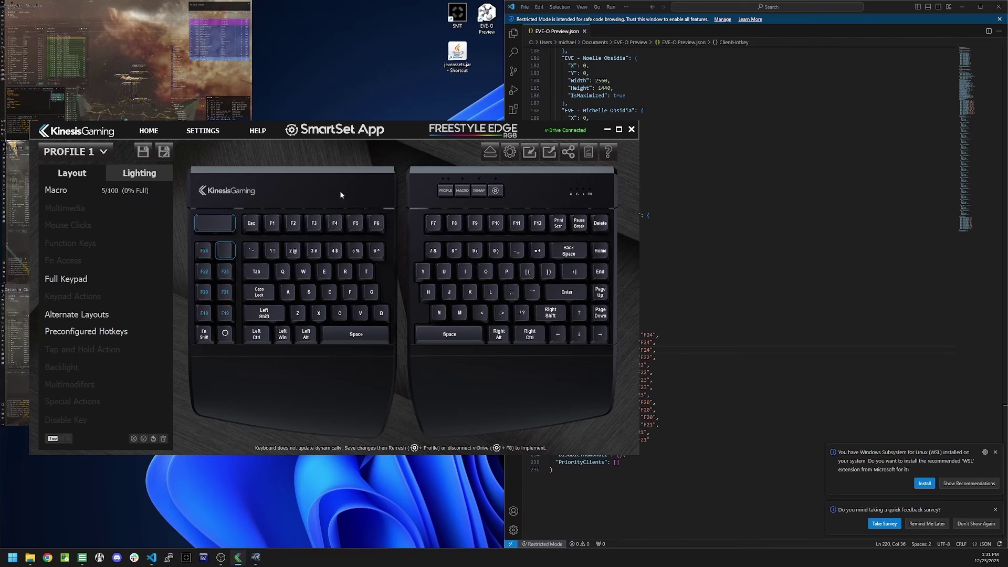
{"action": "left_click", "coordinate": [682, 284]}
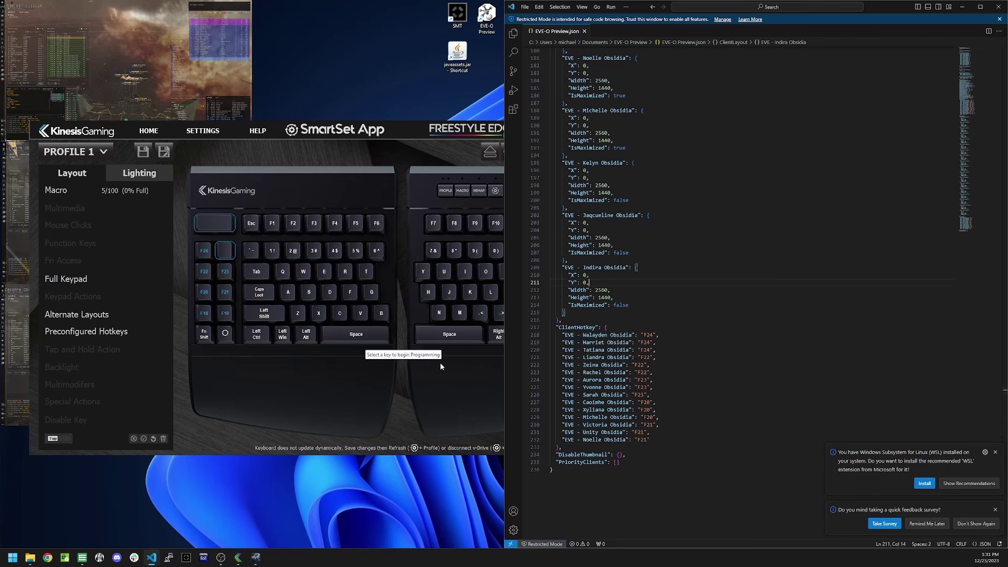
{"action": "left_click_drag", "start_coordinate": [583, 401], "coordinate": [608, 402]}
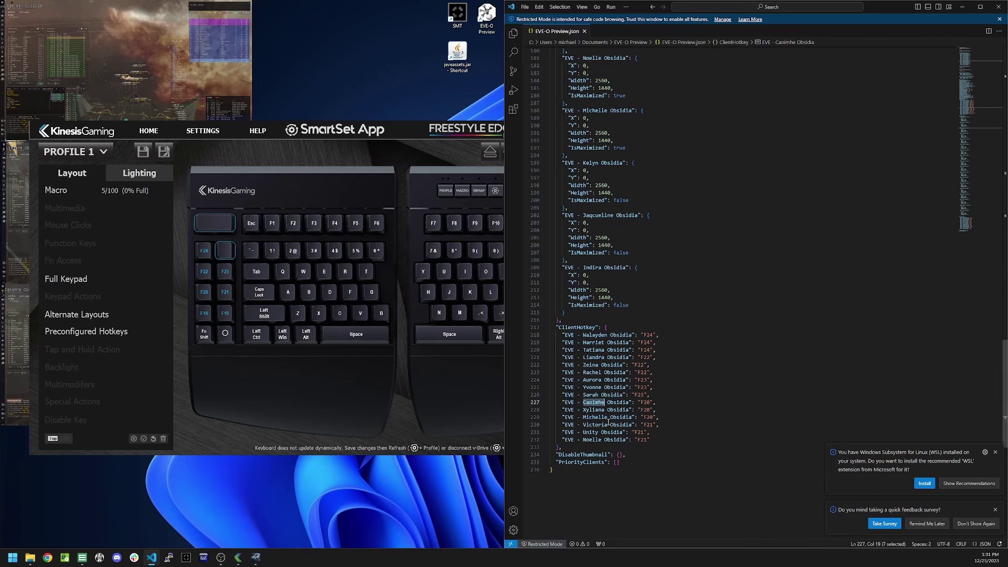
{"action": "left_click", "coordinate": [701, 372]}
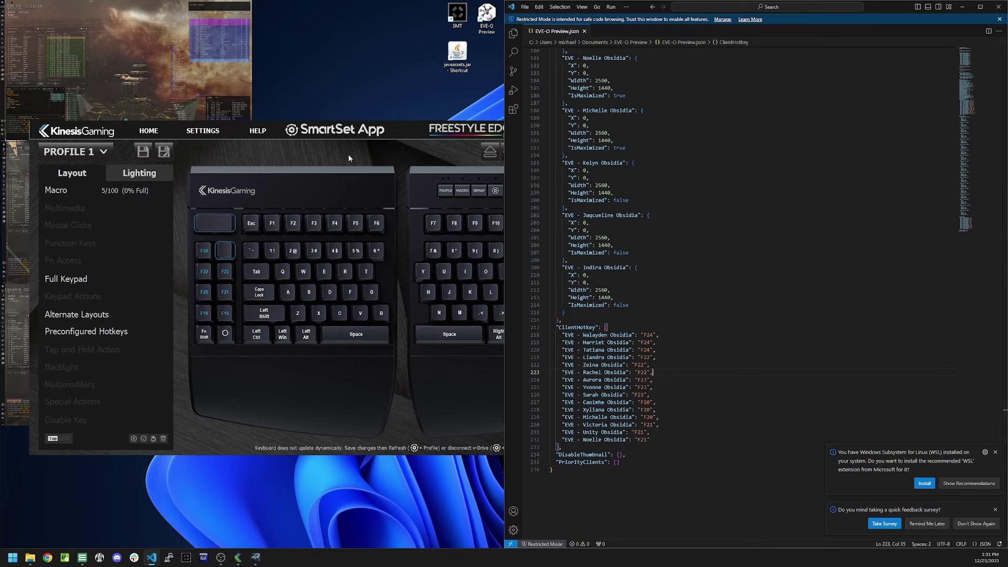
Step: Move the SmartSet App window off the thumbnails onto the code editor, and activate the first-row EVE client with its assigned hotkey
{"action": "left_click_drag", "start_coordinate": [394, 135], "coordinate": [876, 22]}
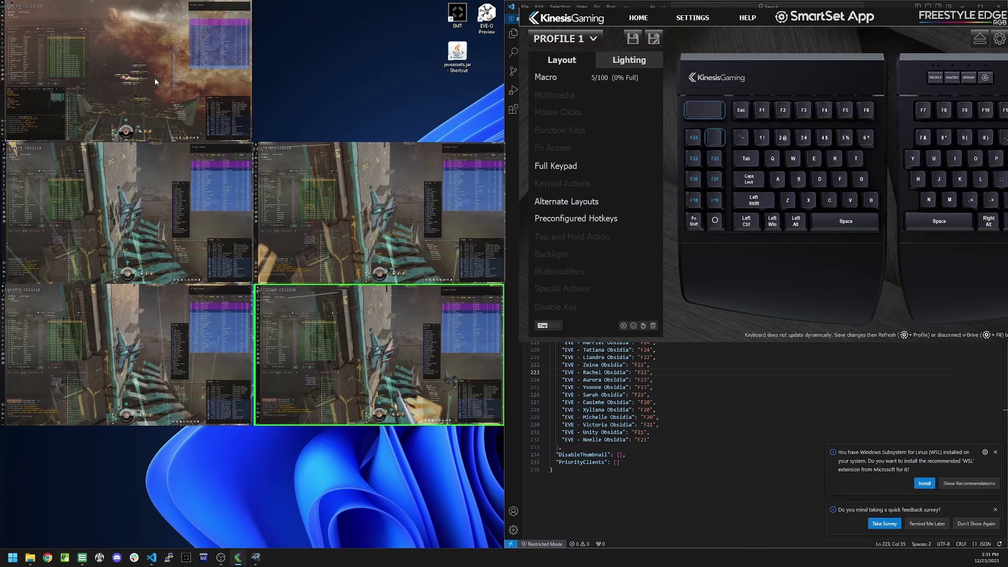
{"action": "key", "text": "F24"}
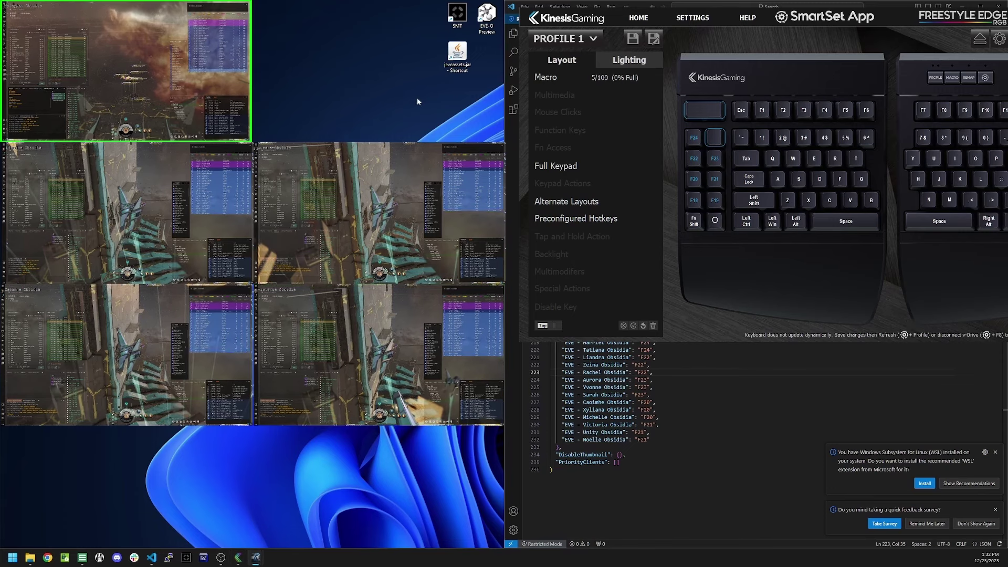
Step: Activate the four EVE clients in the second and third thumbnail rows one after another, using their assigned hotkeys
{"action": "left_click", "coordinate": [163, 195]}
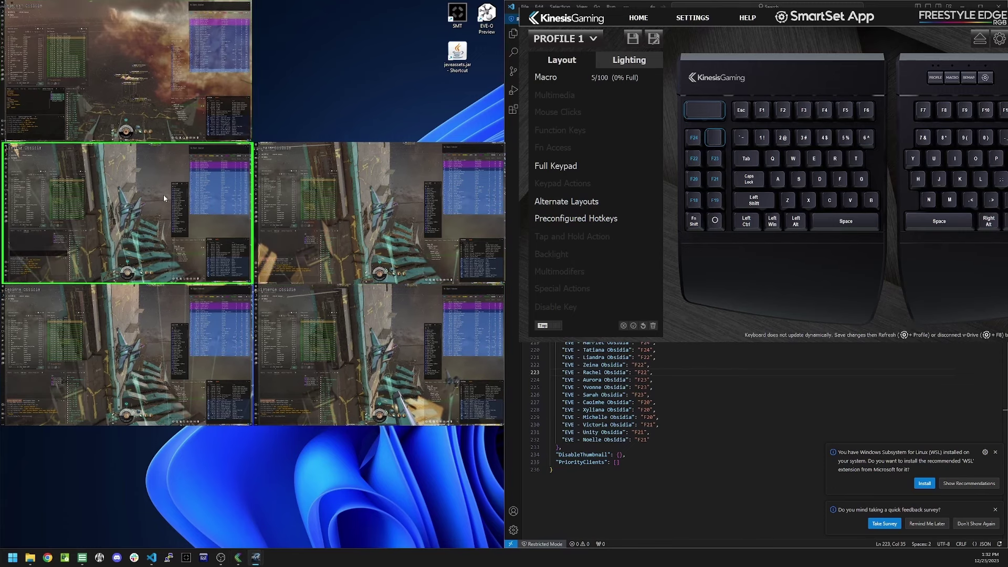
{"action": "key", "text": "F23"}
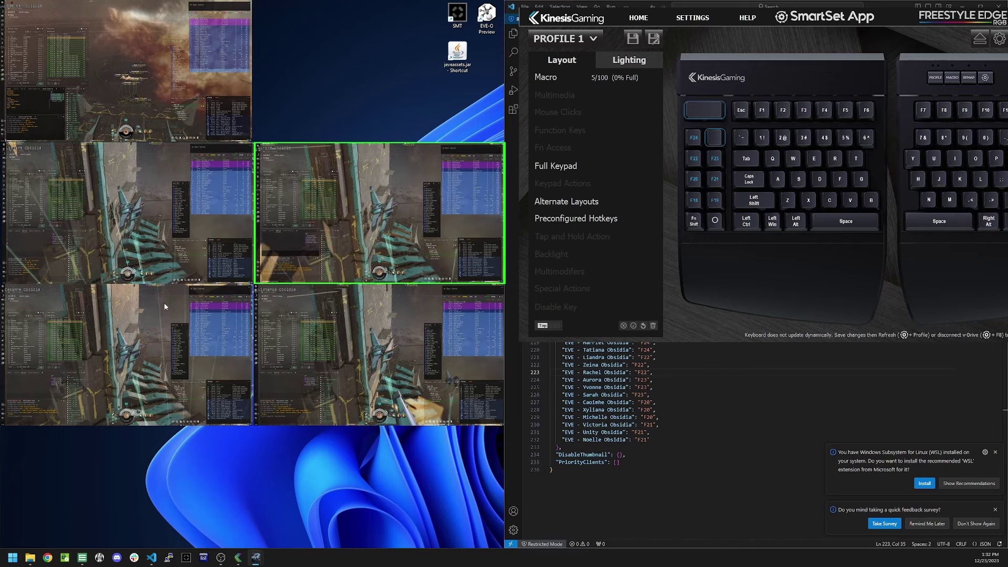
{"action": "key", "text": "F20"}
{"action": "left_click", "coordinate": [329, 325]}
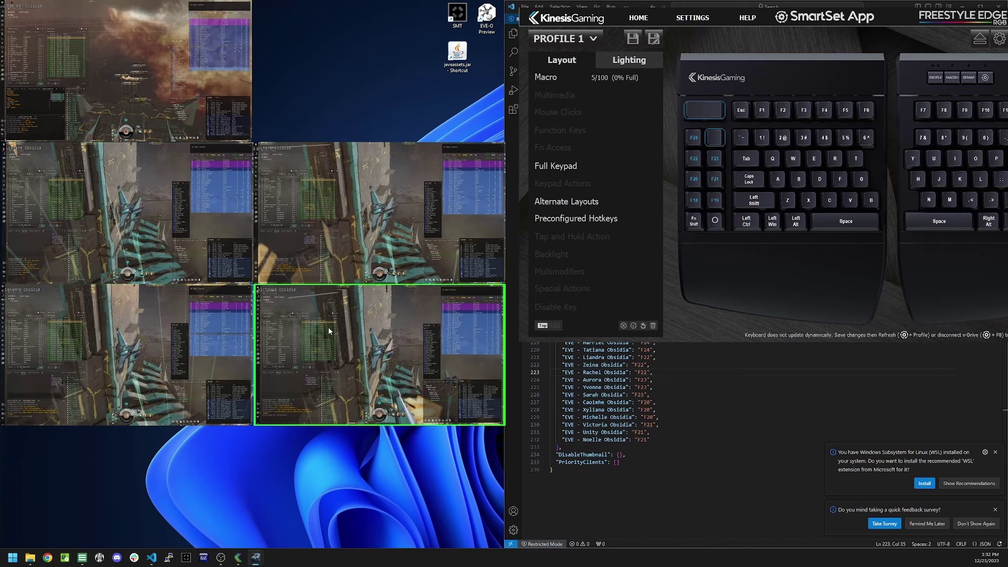
Step: Move the SmartSet App window off the code editor and return to the start of EVE-O Preview.json
{"action": "left_click_drag", "start_coordinate": [893, 15], "coordinate": [439, 59]}
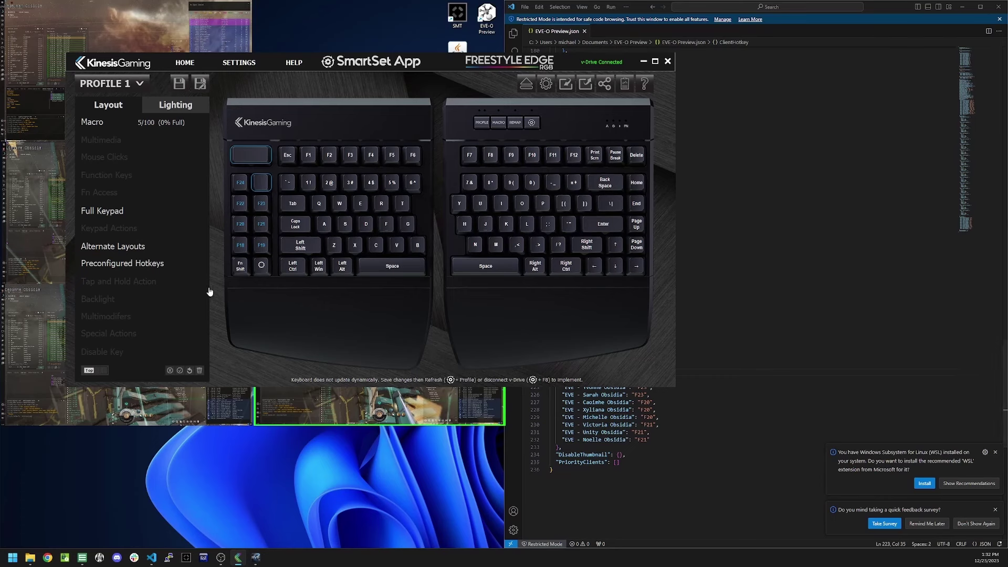
{"action": "mouse_move", "coordinate": [265, 313]}
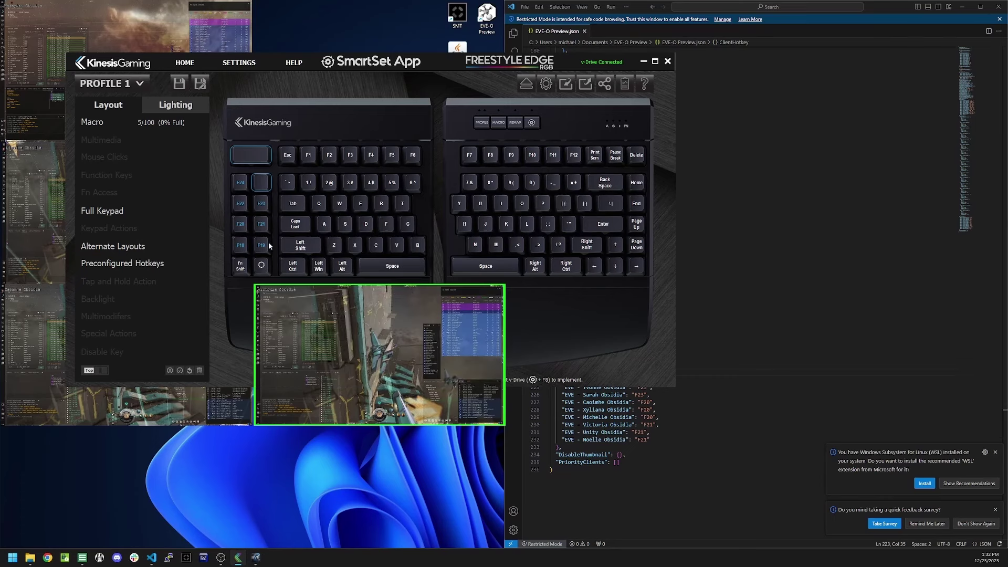
{"action": "left_click", "coordinate": [844, 282]}
{"action": "scroll", "coordinate": [678, 329], "scroll_direction": "up", "scroll_amount": 20}
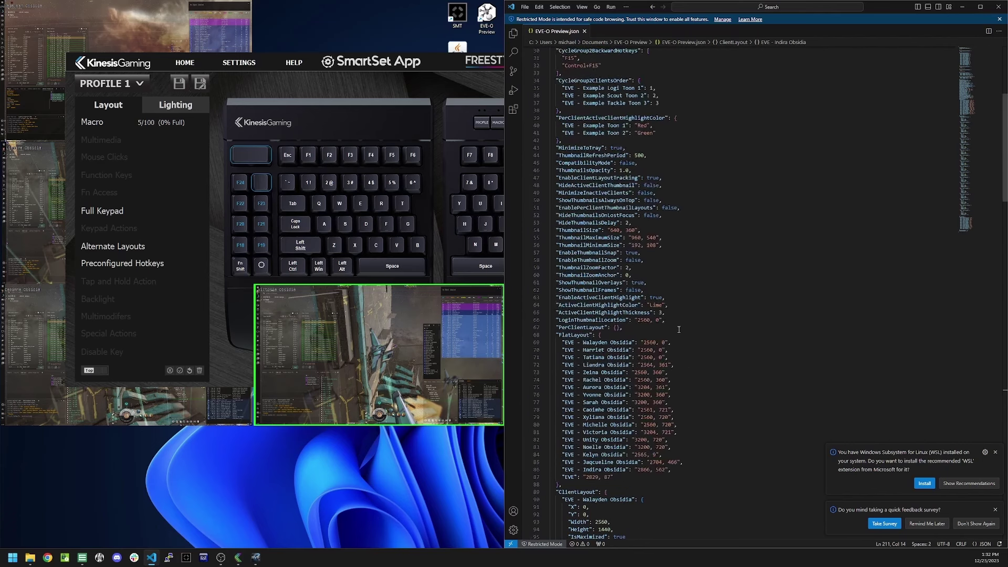
{"action": "scroll", "coordinate": [678, 329], "scroll_direction": "up", "scroll_amount": 10}
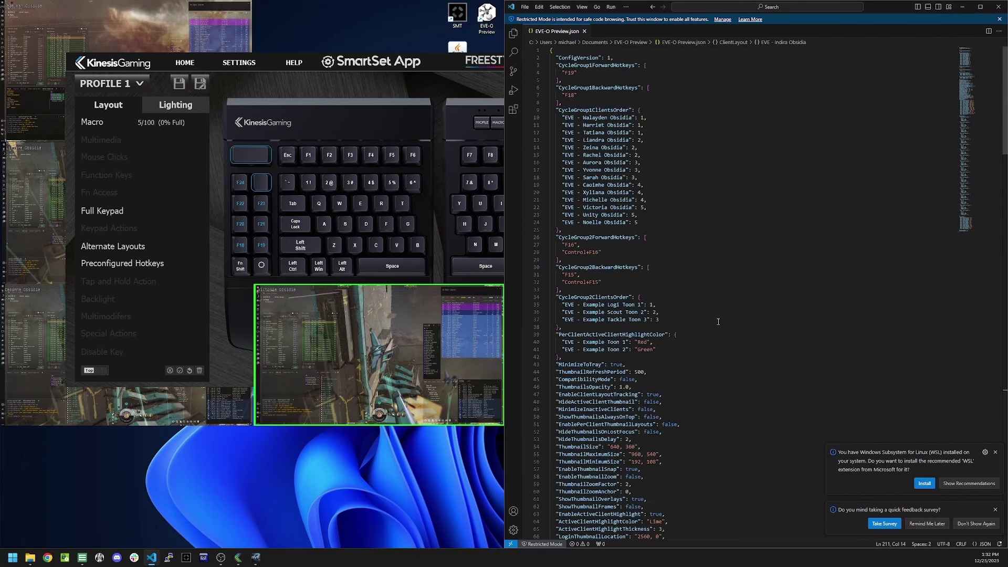
Step: Highlight the CycleGroup1ForwardHotkeys heading and the F18 value under CycleGroup1BackwardHotkeys
{"action": "left_click_drag", "start_coordinate": [567, 58], "coordinate": [634, 65]}
{"action": "left_click", "coordinate": [614, 65]}
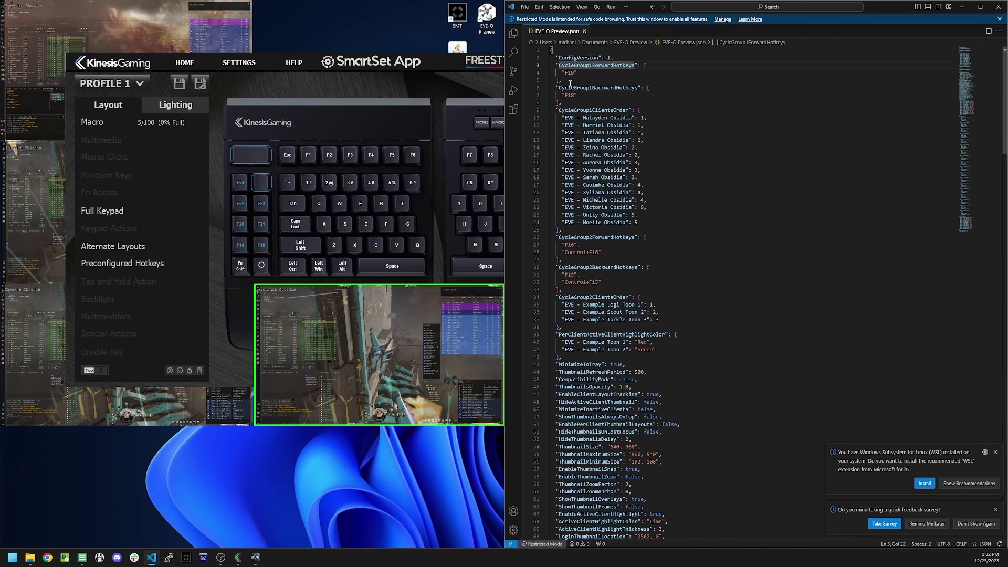
{"action": "left_click_drag", "start_coordinate": [570, 92], "coordinate": [574, 95]}
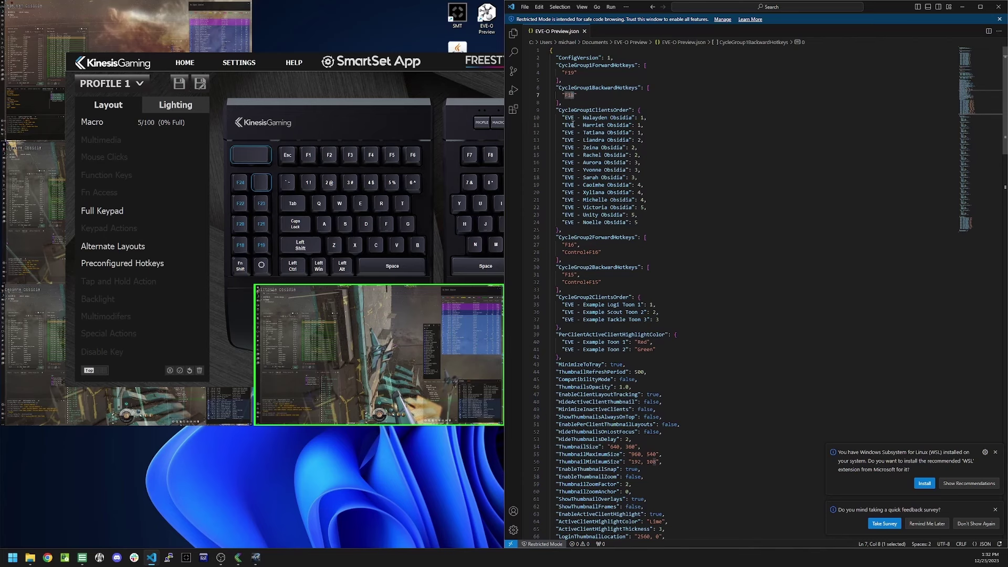
Step: Highlight all CycleGroup1ClientsOrder entries, and go through the groups of three that share an order number
{"action": "left_click", "coordinate": [750, 223]}
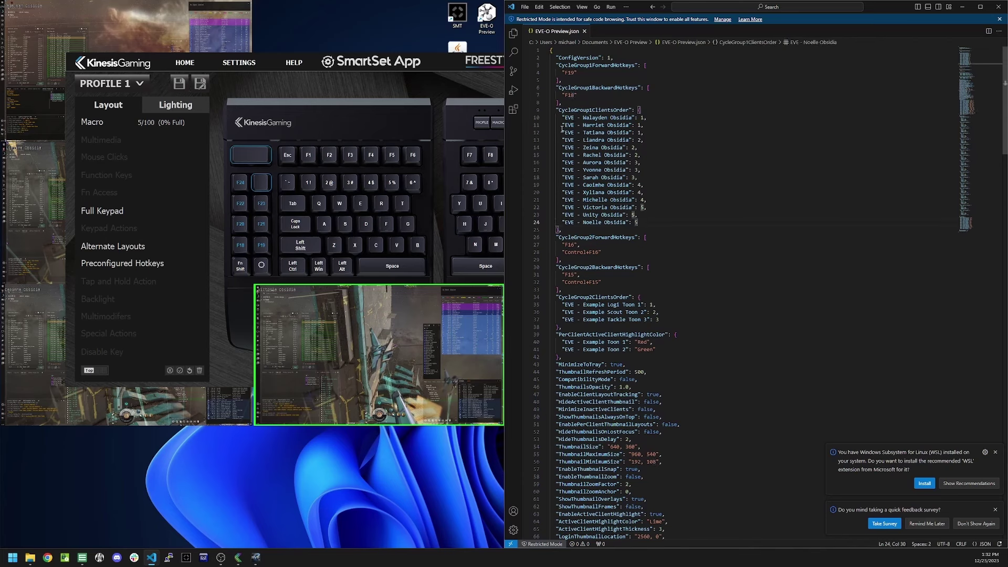
{"action": "left_click_drag", "start_coordinate": [562, 117], "coordinate": [667, 222]}
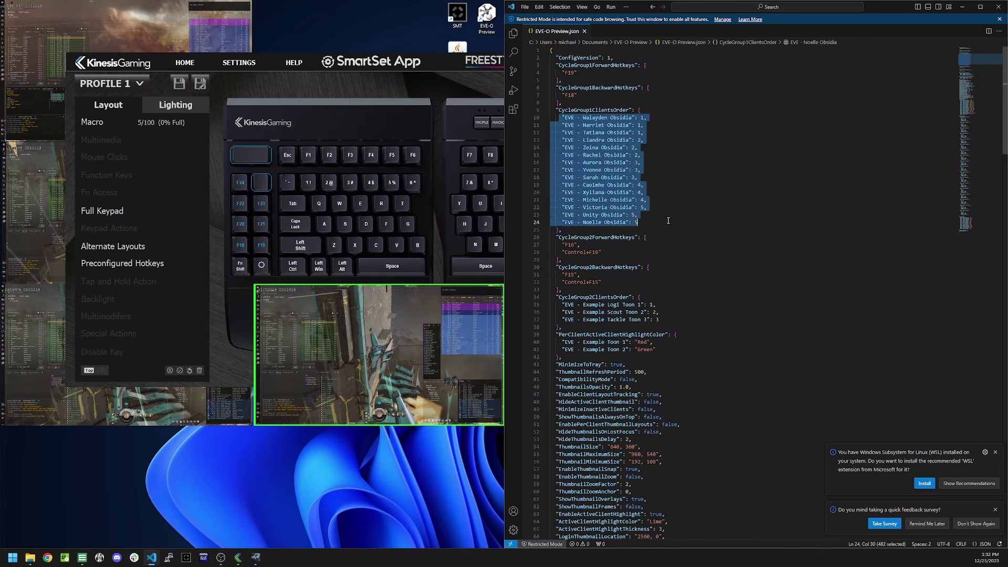
{"action": "left_click", "coordinate": [667, 222]}
{"action": "left_click_drag", "start_coordinate": [560, 117], "coordinate": [676, 135]}
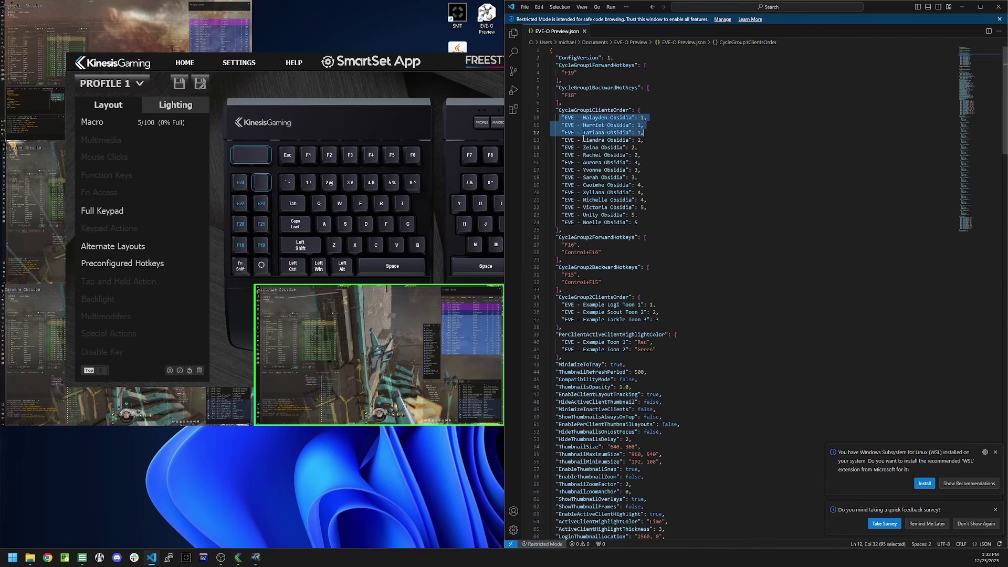
{"action": "left_click_drag", "start_coordinate": [568, 139], "coordinate": [666, 153]}
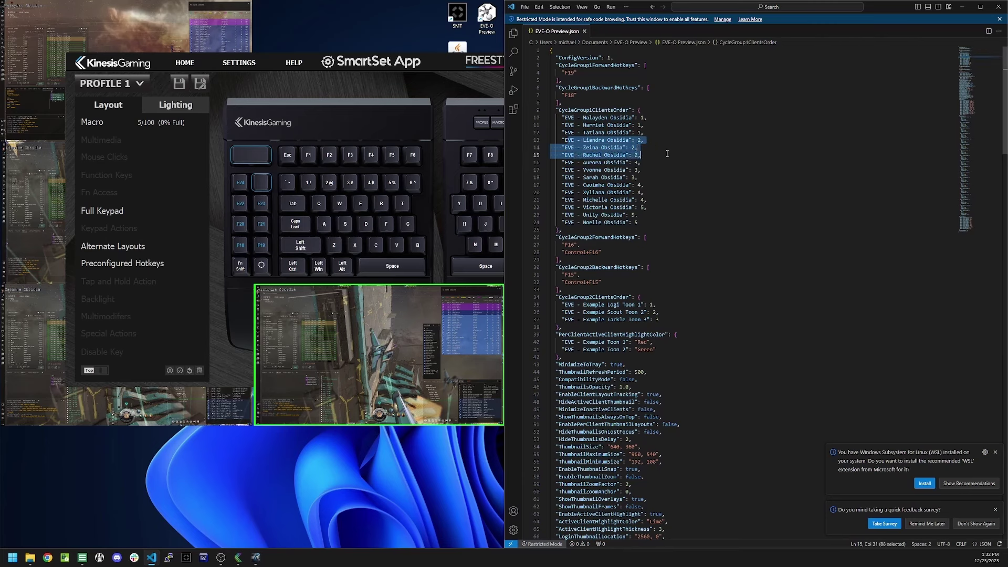
{"action": "left_click_drag", "start_coordinate": [583, 162], "coordinate": [628, 207]}
{"action": "double_click", "coordinate": [625, 207]}
{"action": "left_click", "coordinate": [669, 207]}
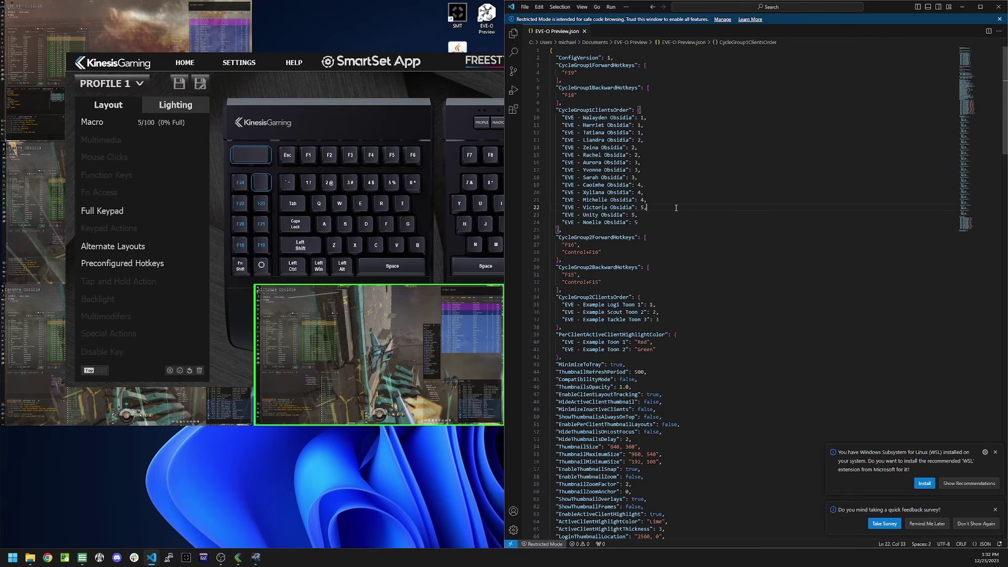
Step: Cycle forward through the EVE clients repeatedly with the F19 hotkey, moving the SmartSet App window off the thumbnails
{"action": "key", "text": "F19"}
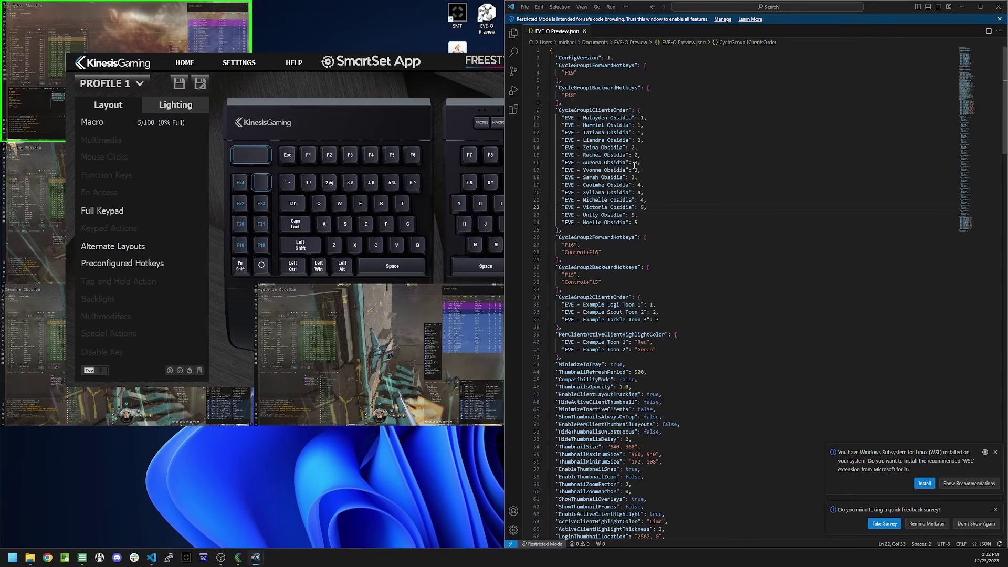
{"action": "key", "text": "F19"}
{"action": "left_click_drag", "start_coordinate": [433, 74], "coordinate": [841, 105]}
{"action": "key", "text": "F19"}
{"action": "key", "text": "F19"}
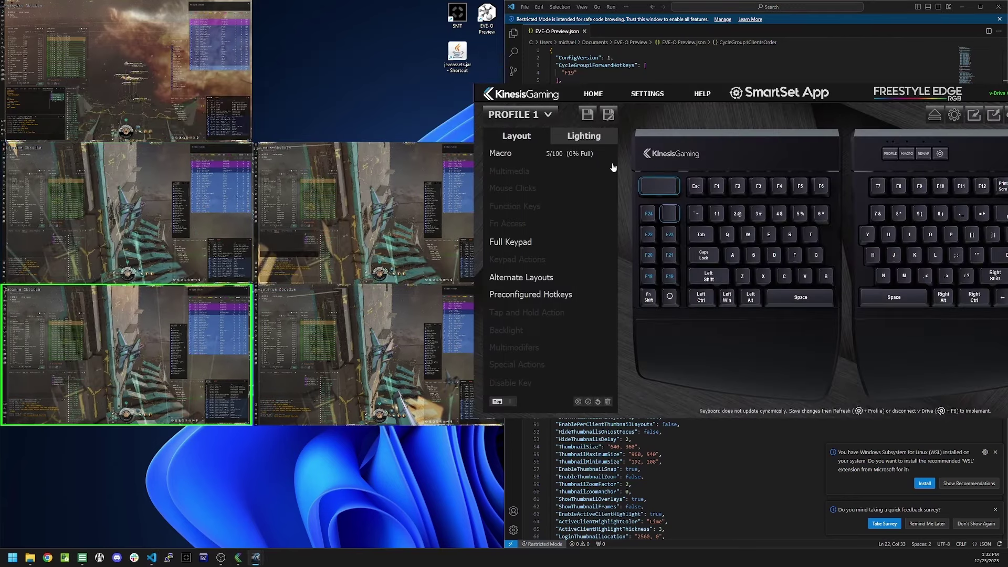
{"action": "key", "text": "F19"}
{"action": "key", "text": "F19"}
{"action": "key", "text": "F19"}
{"action": "key", "text": "F19"}
{"action": "key", "text": "F19"}
{"action": "key", "text": "F19"}
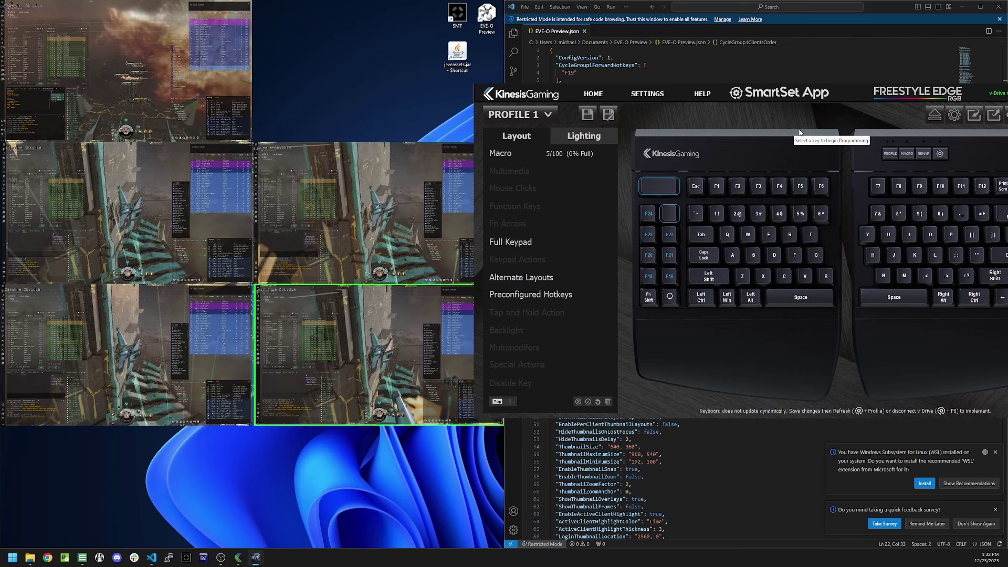
{"action": "key", "text": "F19"}
{"action": "key", "text": "F20"}
{"action": "key", "text": "F19"}
Step: Move the SmartSet App window off the code editor and highlight the whole CycleGroup1ClientsOrder block
{"action": "left_click_drag", "start_coordinate": [869, 90], "coordinate": [468, 30]}
{"action": "left_click", "coordinate": [837, 63]}
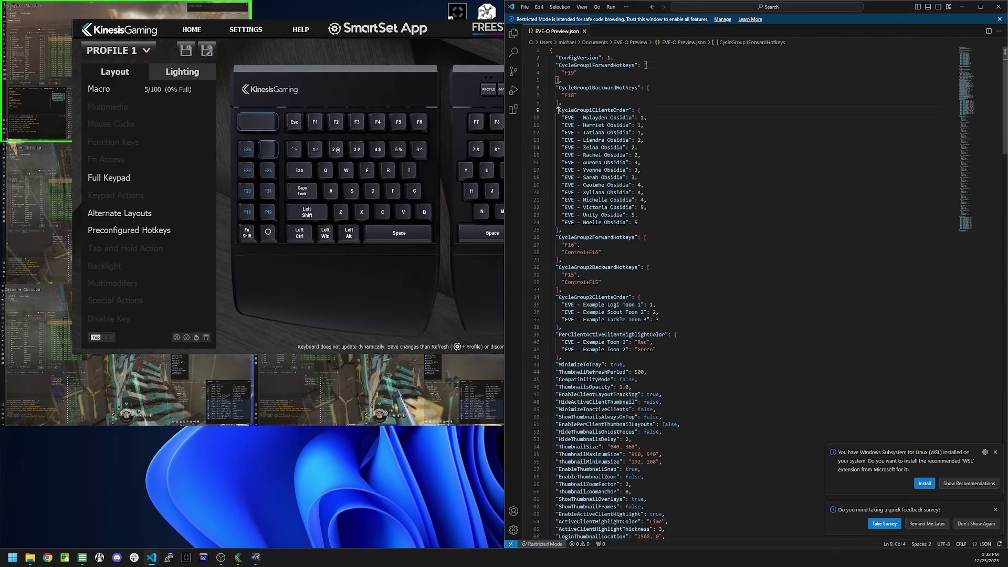
{"action": "left_click_drag", "start_coordinate": [558, 107], "coordinate": [641, 225]}
{"action": "left_click", "coordinate": [673, 226]}
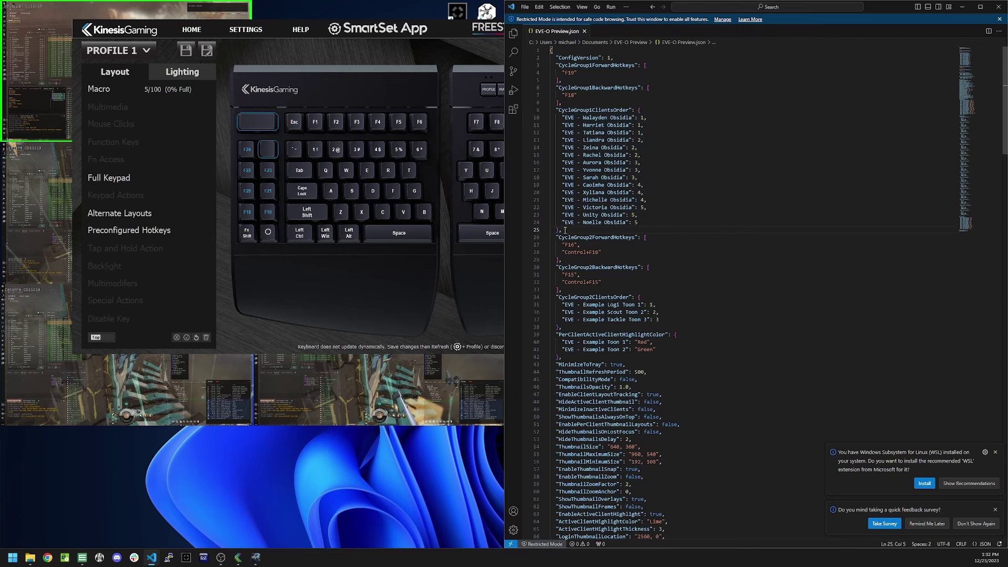
{"action": "left_click_drag", "start_coordinate": [565, 230], "coordinate": [543, 116]}
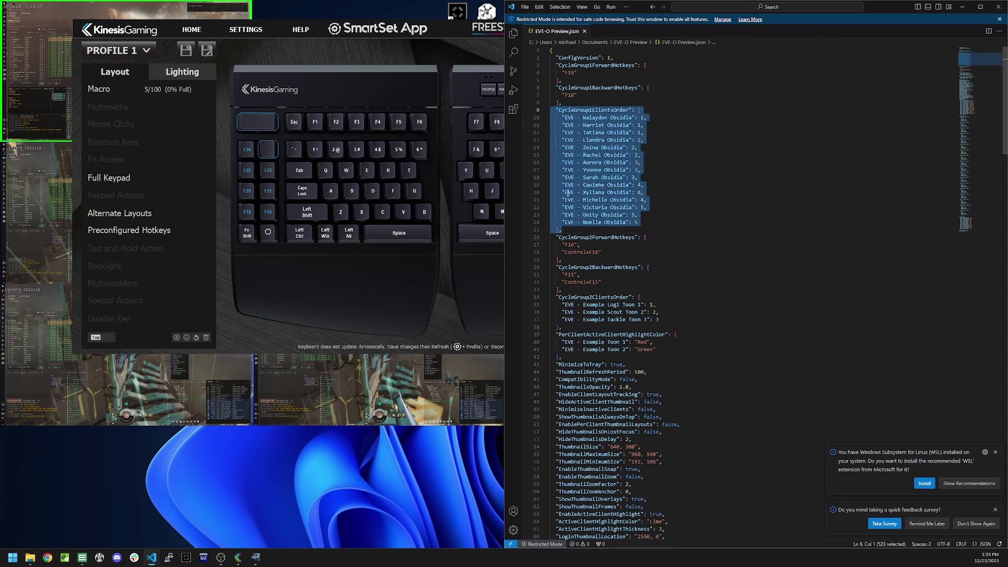
{"action": "left_click", "coordinate": [707, 229]}
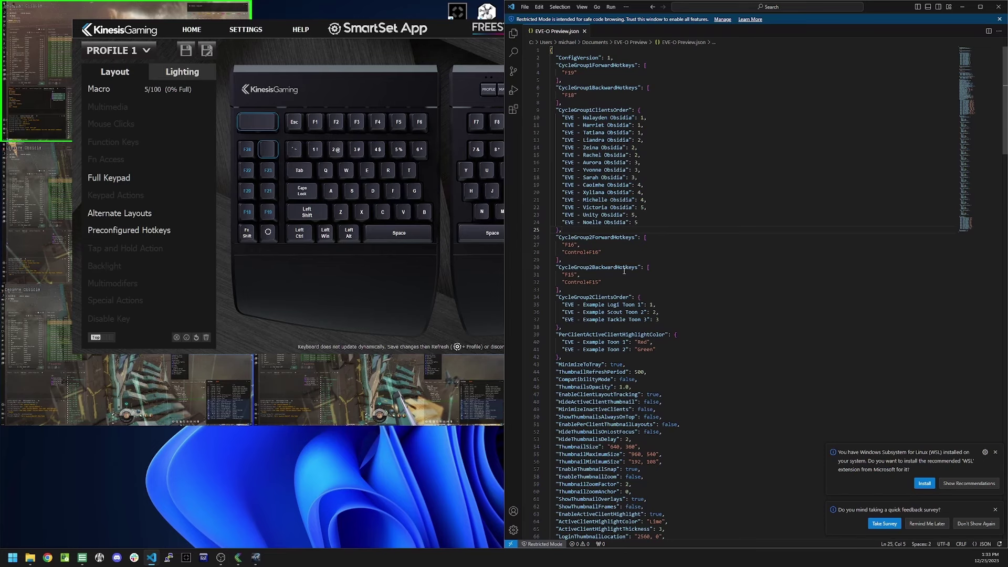
Step: Highlight the three CycleGroup1ClientsOrder entries with order number 1 and step down through the following groups
{"action": "scroll", "coordinate": [689, 300], "scroll_direction": "down", "scroll_amount": 3}
{"action": "scroll", "coordinate": [672, 252], "scroll_direction": "down", "scroll_amount": 3}
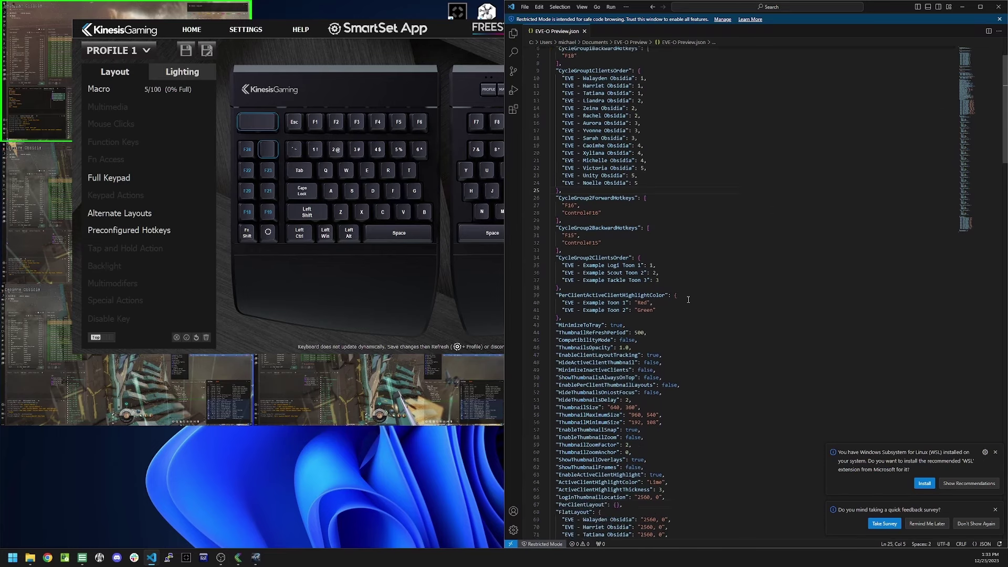
{"action": "scroll", "coordinate": [654, 210], "scroll_direction": "up", "scroll_amount": 8}
{"action": "left_click_drag", "start_coordinate": [560, 118], "coordinate": [651, 134]}
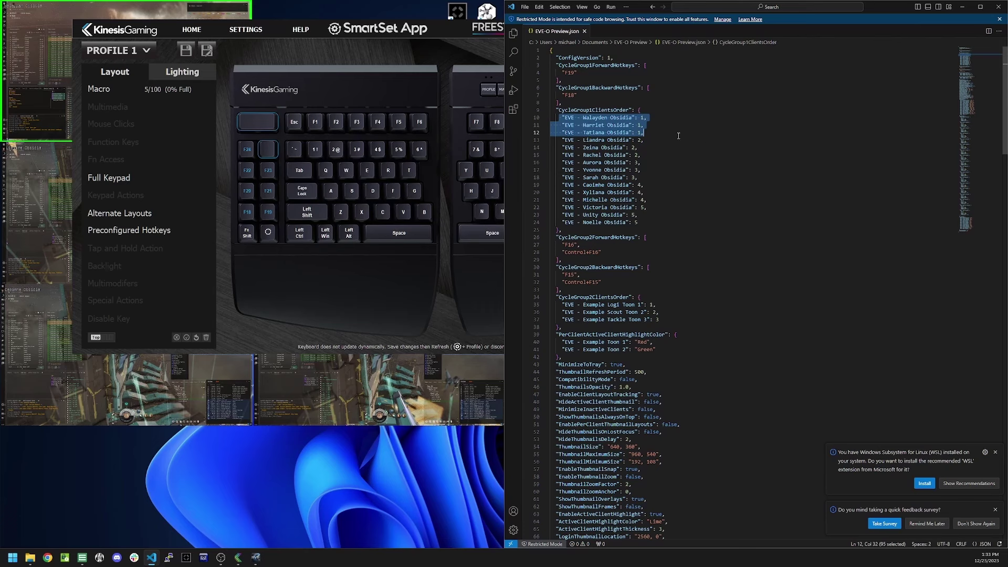
{"action": "key", "text": "Down"}
{"action": "key", "text": "Down"}
{"action": "key", "text": "Down"}
{"action": "key", "text": "Down"}
{"action": "key", "text": "Down"}
{"action": "key", "text": "Down"}
{"action": "key", "text": "Down"}
{"action": "key", "text": "Down"}
{"action": "key", "text": "Down"}
{"action": "key", "text": "Down"}
{"action": "key", "text": "Down"}
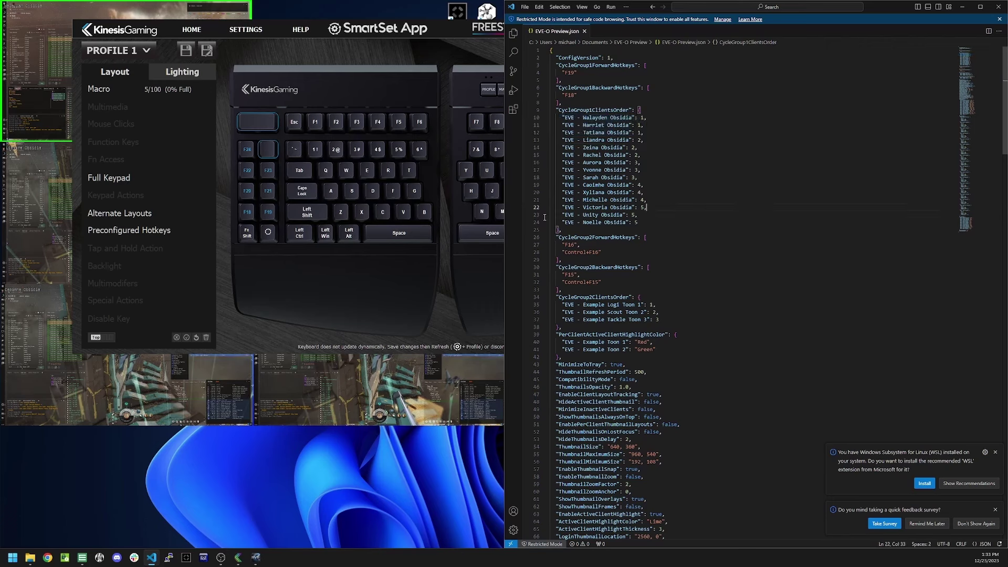
Step: Go to the ClientHotkey section at the end of the file and highlight all its character entries
{"action": "left_click", "coordinate": [838, 252]}
{"action": "scroll", "coordinate": [787, 259], "scroll_direction": "down", "scroll_amount": 20}
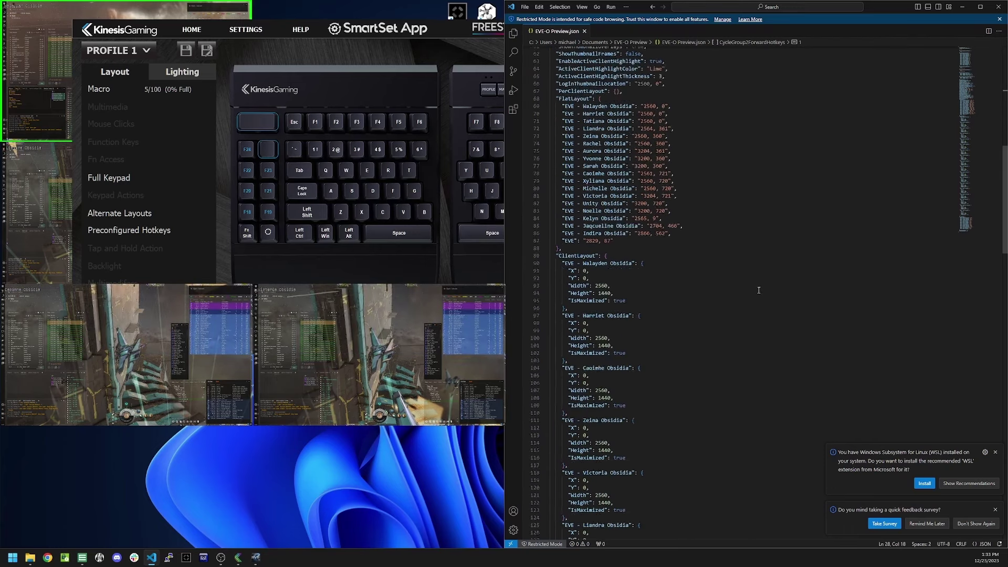
{"action": "scroll", "coordinate": [741, 267], "scroll_direction": "up", "scroll_amount": 6}
{"action": "left_click", "coordinate": [607, 279]}
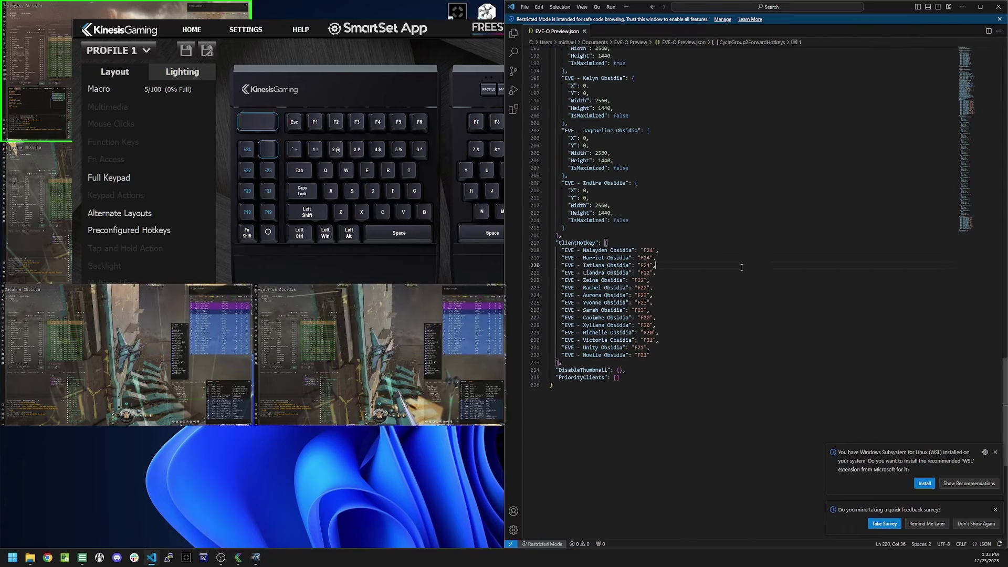
{"action": "left_click_drag", "start_coordinate": [562, 250], "coordinate": [697, 355]}
{"action": "left_click", "coordinate": [657, 349]}
{"action": "left_click", "coordinate": [665, 354]}
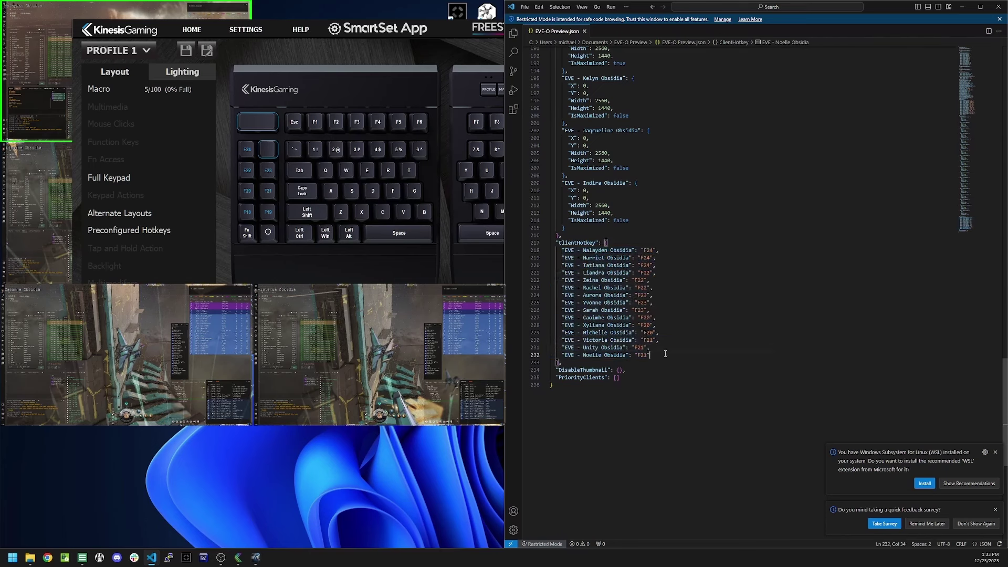
Step: Compare the titles of the running EVE windows with the ClientHotkey entries, highlighting the character name in the first entry
{"action": "mouse_move", "coordinate": [257, 556]}
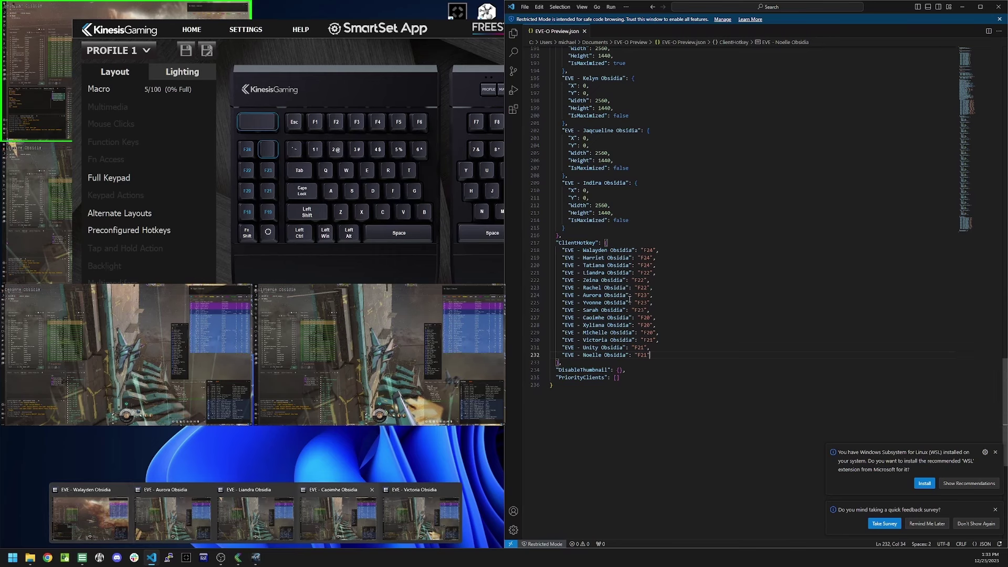
{"action": "double_click", "coordinate": [569, 250]}
{"action": "left_click_drag", "start_coordinate": [586, 246], "coordinate": [622, 251]}
{"action": "left_click", "coordinate": [624, 249]}
{"action": "left_click", "coordinate": [653, 347]}
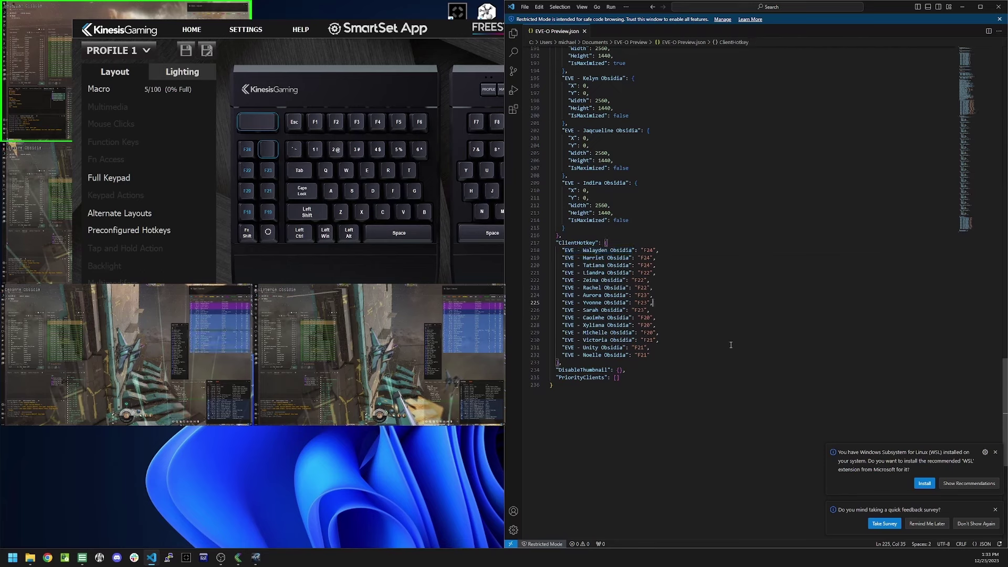
Step: Return to the start of the file and review the PerClientActiveClientHighlightColor and CycleGroup1ClientsOrder sections
{"action": "scroll", "coordinate": [630, 346], "scroll_direction": "up", "scroll_amount": 15}
{"action": "scroll", "coordinate": [629, 346], "scroll_direction": "up", "scroll_amount": 10}
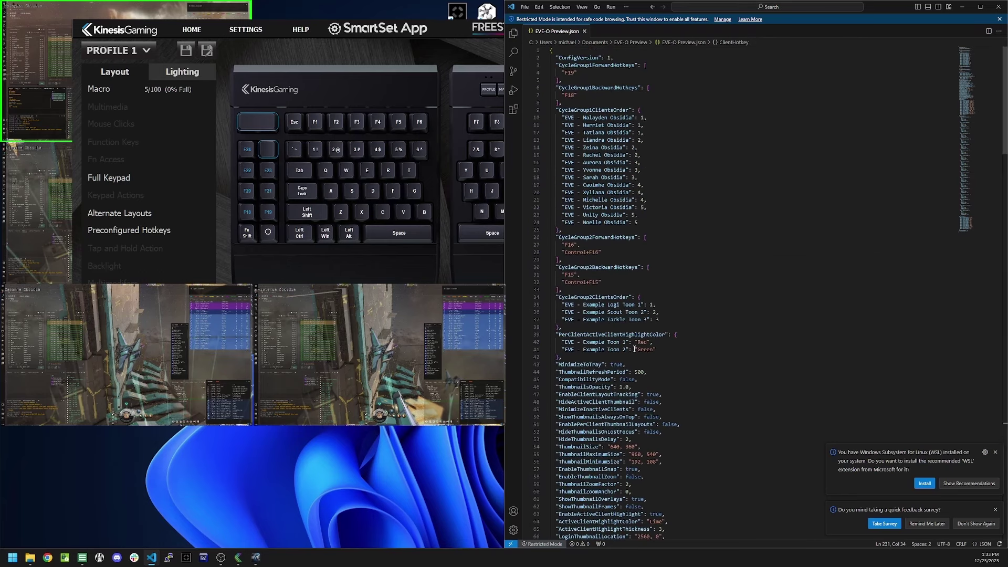
{"action": "left_click", "coordinate": [687, 332]}
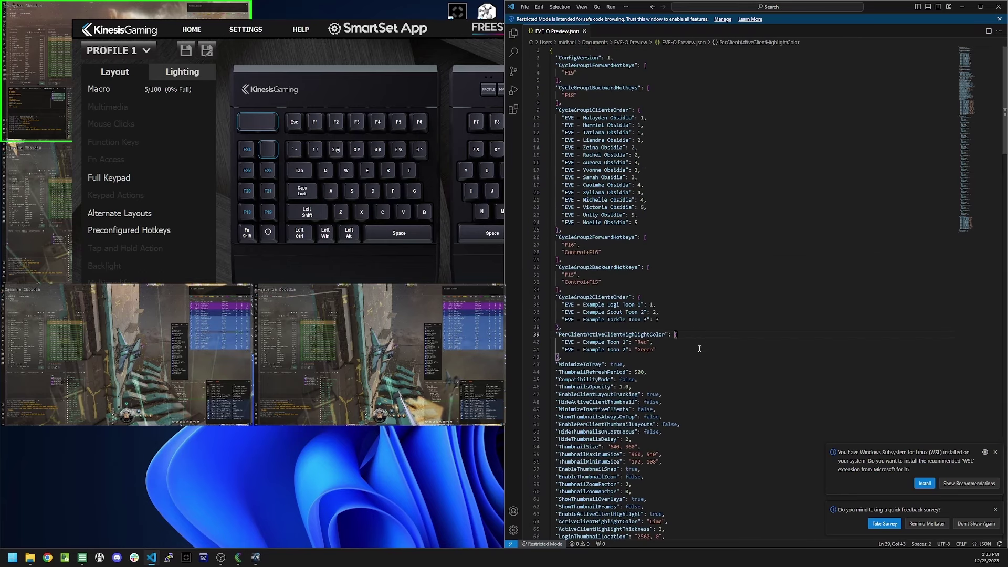
{"action": "left_click", "coordinate": [769, 126]}
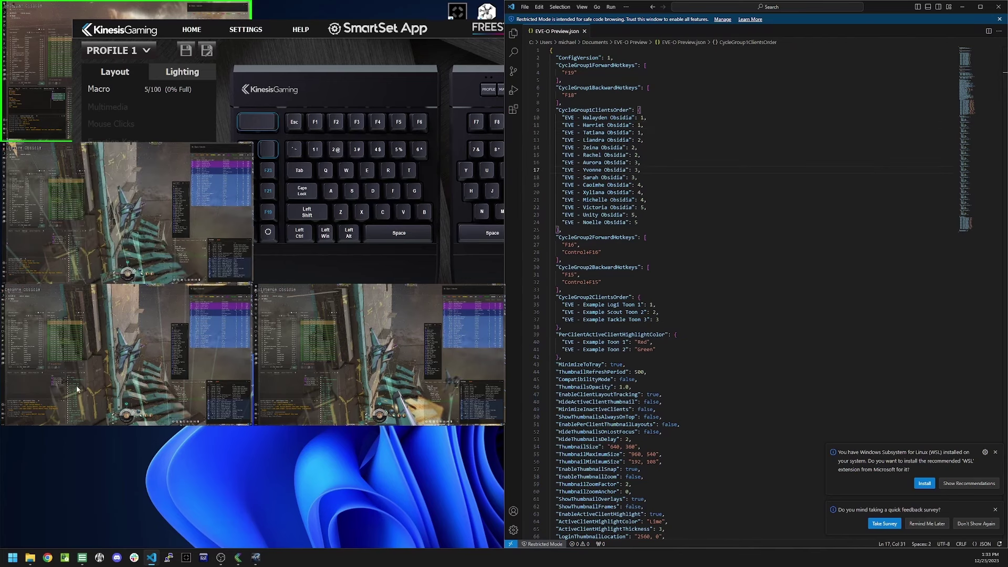
Step: Leave the keyboard configuration in the SmartSet App and minimize its window
{"action": "left_click", "coordinate": [228, 493]}
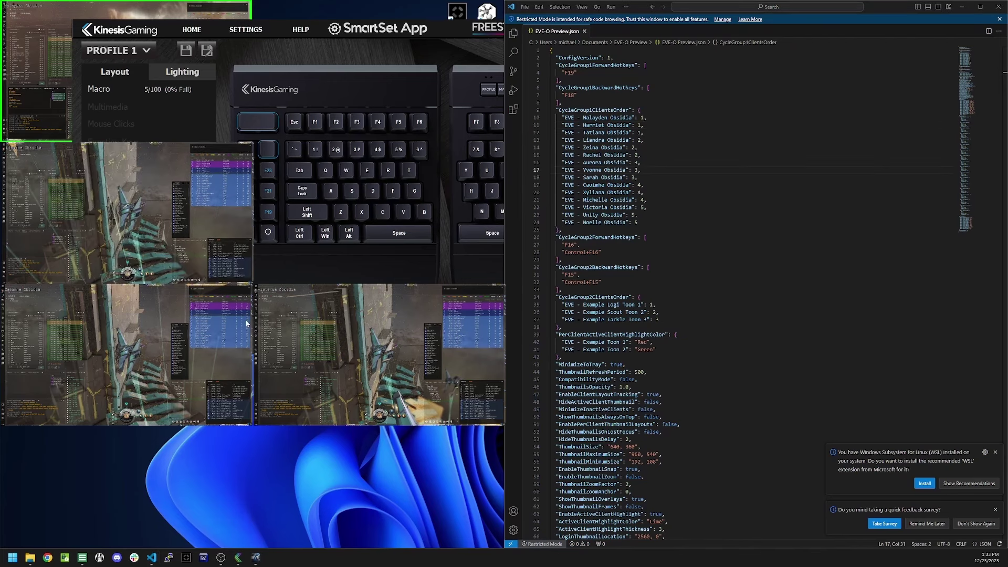
{"action": "left_click", "coordinate": [470, 27]}
{"action": "left_click", "coordinate": [674, 28]}
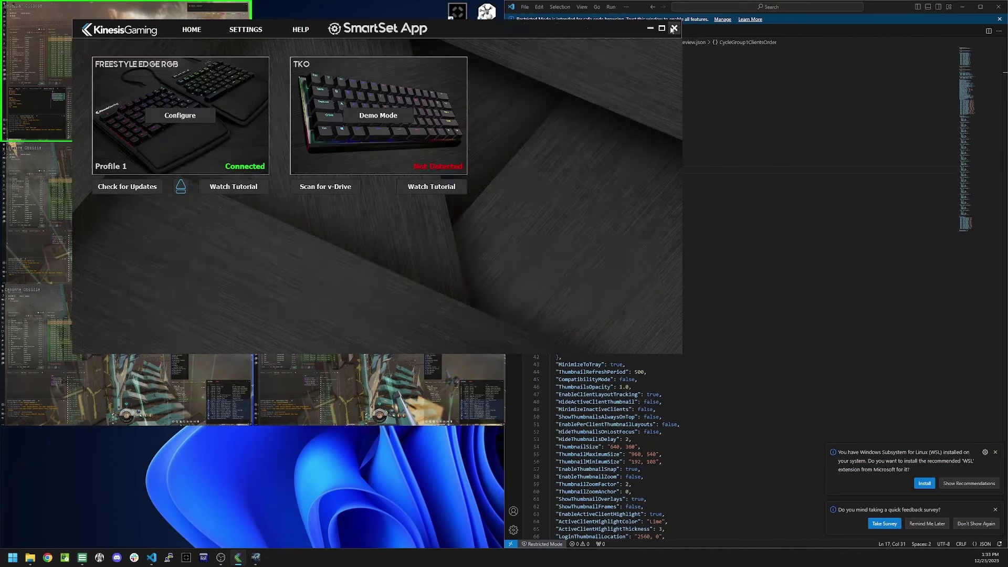
{"action": "left_click", "coordinate": [650, 29]}
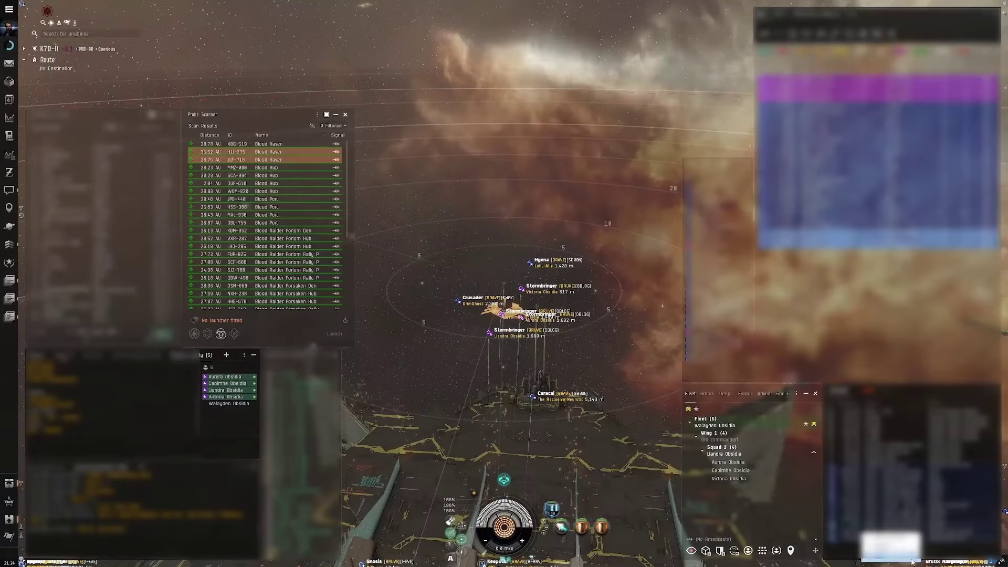
Step: Return to EVE-O Preview.json and set the X coordinate to 2560 for the FlatLayout entries on lines 72 and 78
{"action": "key", "text": "super"}
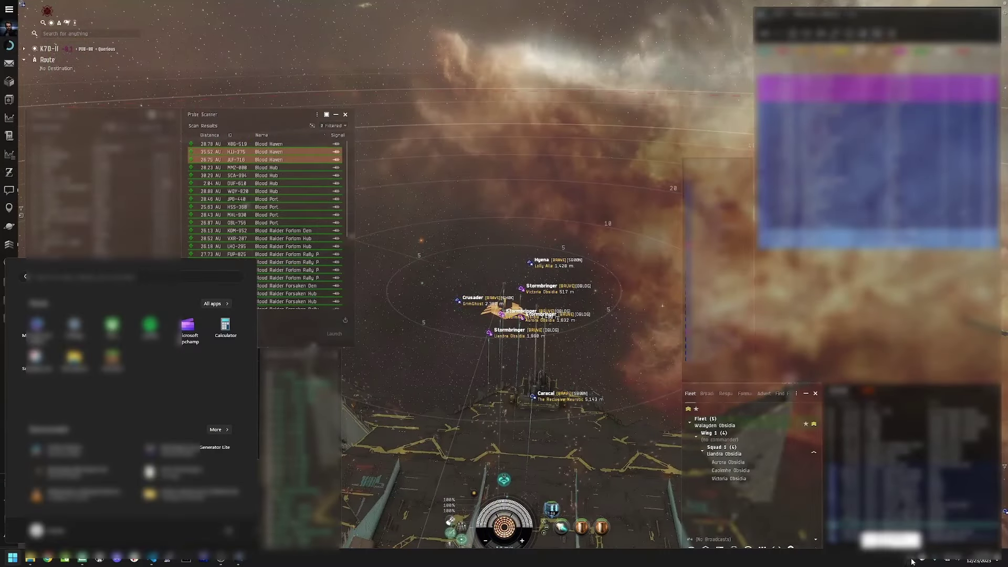
{"action": "key", "text": "super"}
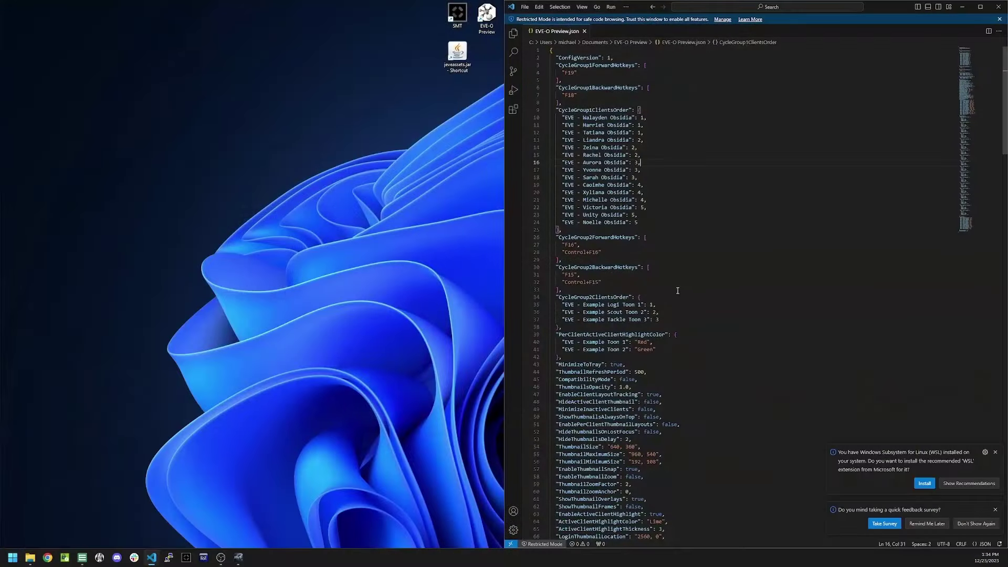
{"action": "left_click", "coordinate": [704, 281]}
{"action": "scroll", "coordinate": [705, 281], "scroll_direction": "down", "scroll_amount": 15}
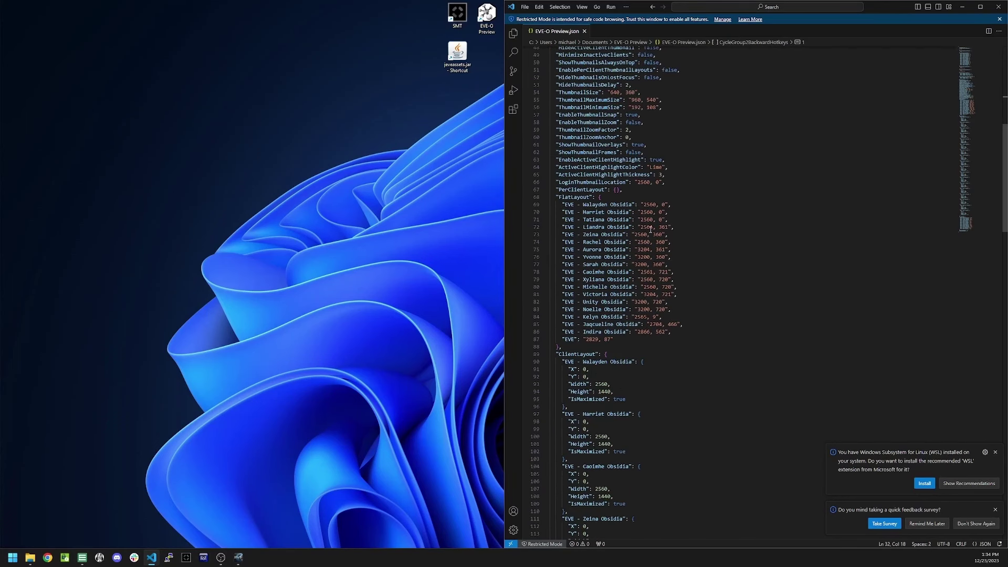
{"action": "left_click", "coordinate": [650, 229]}
{"action": "key", "text": "BackSpace"}
{"action": "type", "text": "0"}
{"action": "double_click", "coordinate": [643, 227]}
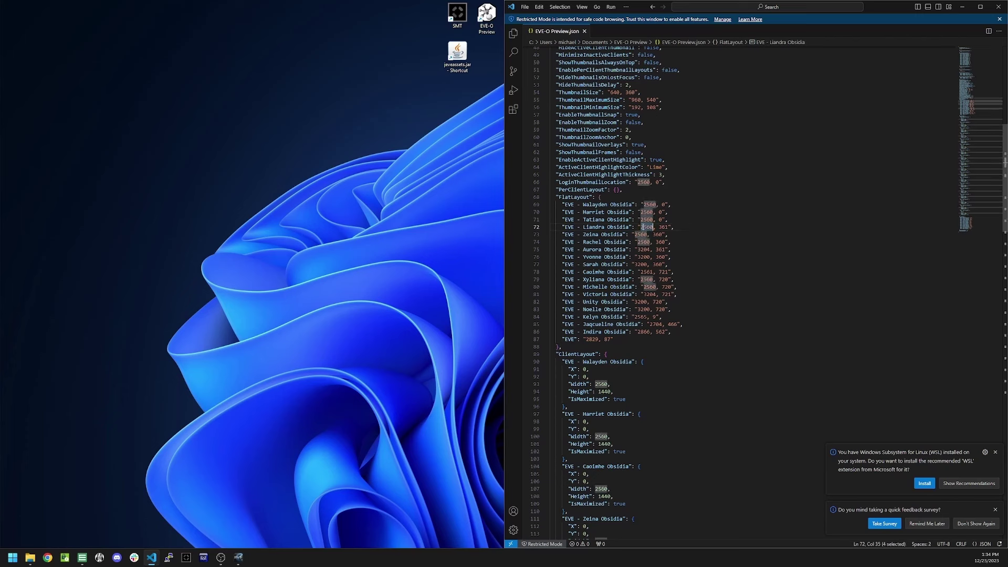
{"action": "left_click", "coordinate": [646, 272]}
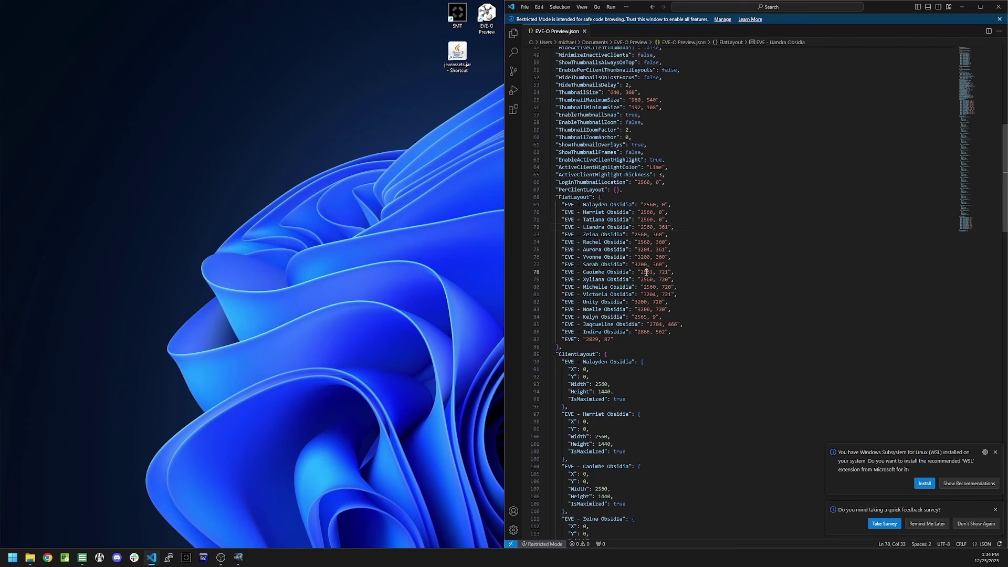
Step: Set the Y coordinate to 360 for the FlatLayout entries on lines 72 and 75
{"action": "double_click", "coordinate": [663, 227]}
{"action": "type", "text": "3"}
{"action": "double_click", "coordinate": [662, 226]}
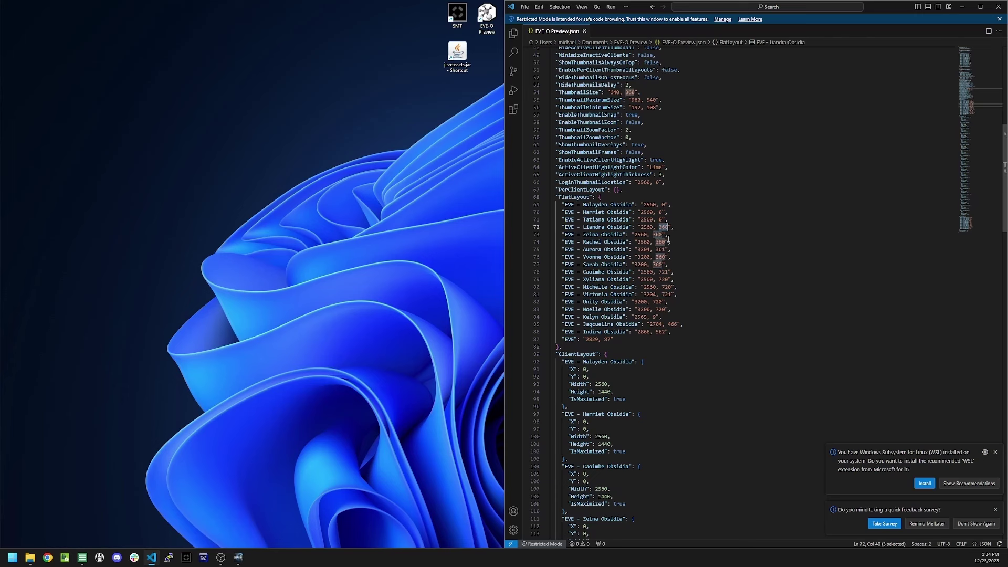
{"action": "left_click", "coordinate": [675, 272]}
{"action": "left_click", "coordinate": [661, 249]}
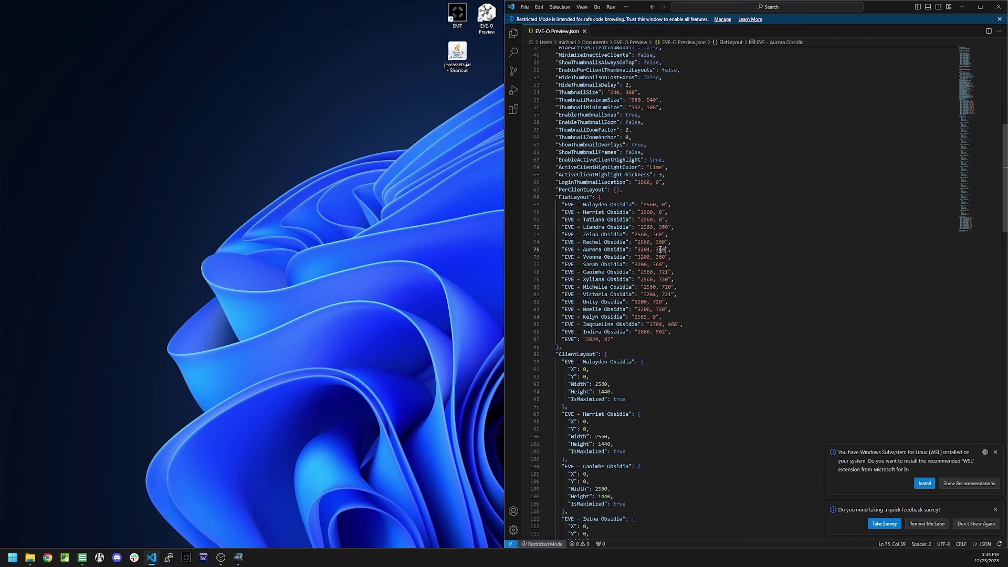
Step: Copy the Y coordinate 720 from line 79 into the FlatLayout entries on lines 78 and 81
{"action": "double_click", "coordinate": [667, 278]}
{"action": "key", "text": "ctrl+c"}
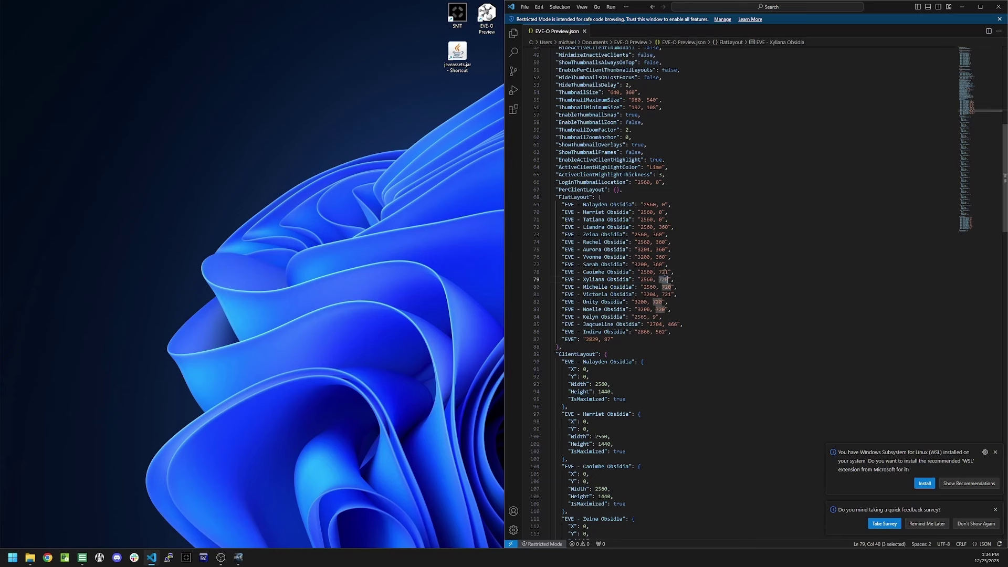
{"action": "double_click", "coordinate": [666, 272]}
{"action": "key", "text": "ctrl+v"}
{"action": "double_click", "coordinate": [666, 294]}
{"action": "key", "text": "ctrl+v"}
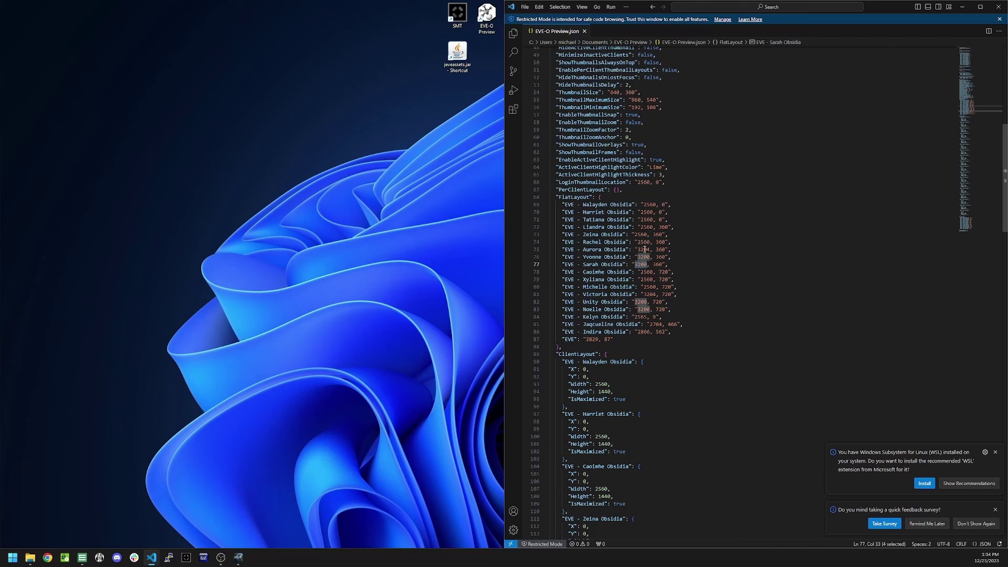
Step: Set the X coordinate to 3200 for the FlatLayout entries on lines 75 and 81
{"action": "left_click", "coordinate": [650, 250]}
{"action": "key", "text": "BackSpace"}
{"action": "type", "text": "0"}
{"action": "left_click", "coordinate": [651, 294]}
{"action": "key", "text": "BackSpace"}
{"action": "type", "text": "0"}
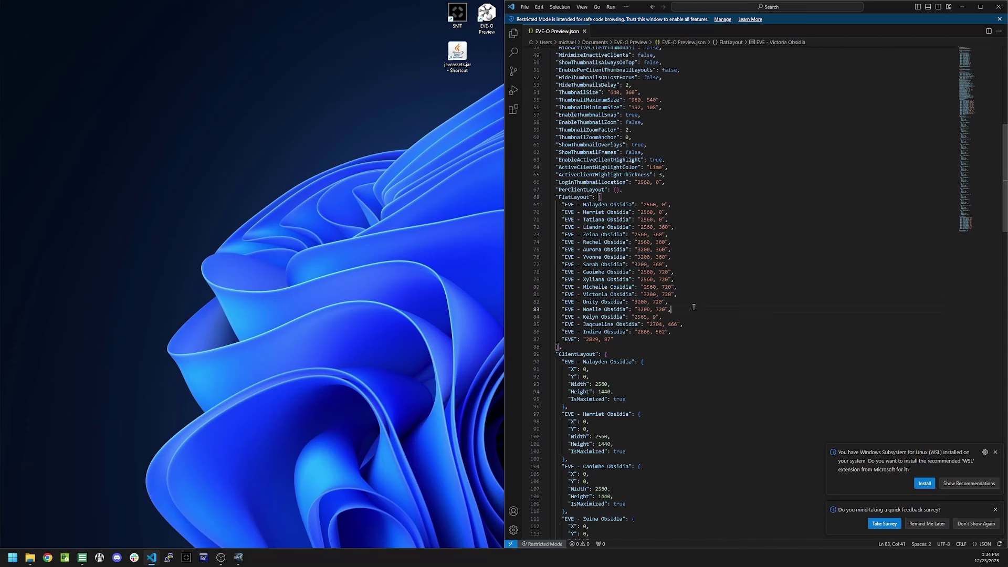
{"action": "left_click", "coordinate": [672, 309]}
Step: Delete the last four FlatLayout entries on lines 84 to 87 and remove the trailing comma from line 83
{"action": "left_click", "coordinate": [638, 316]}
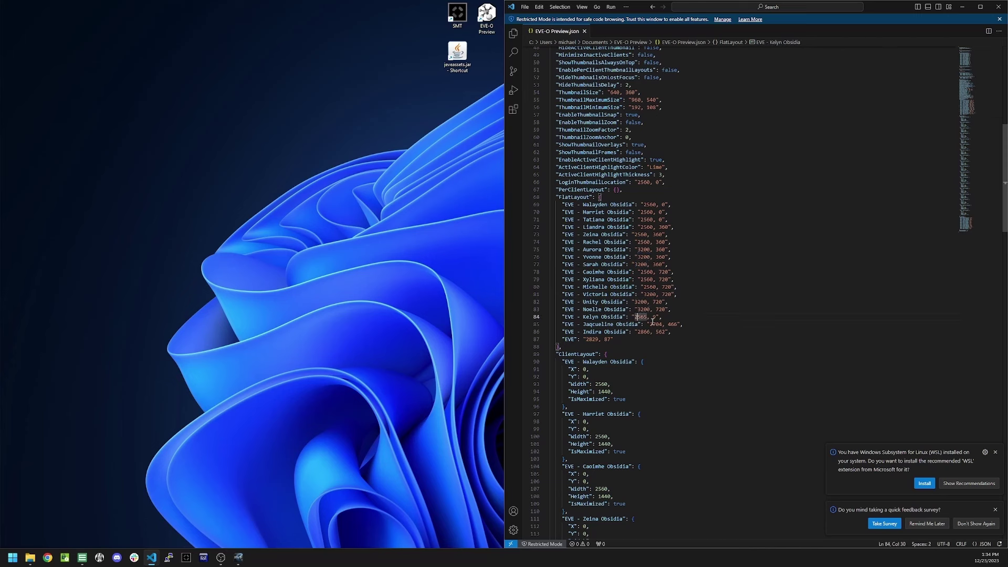
{"action": "left_click", "coordinate": [703, 319]}
{"action": "left_click_drag", "start_coordinate": [632, 339], "coordinate": [490, 315]}
{"action": "key", "text": "BackSpace"}
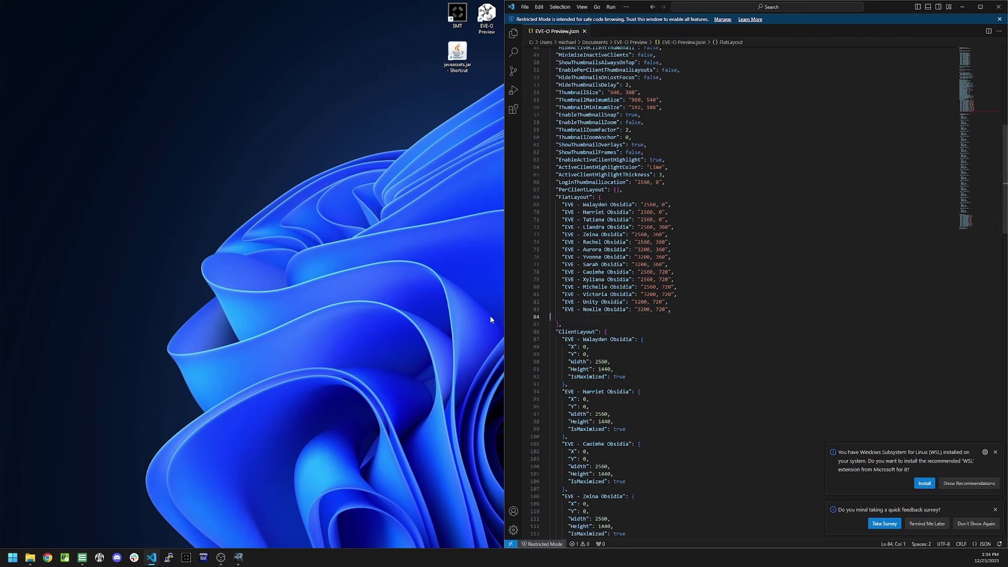
{"action": "left_click", "coordinate": [713, 299]}
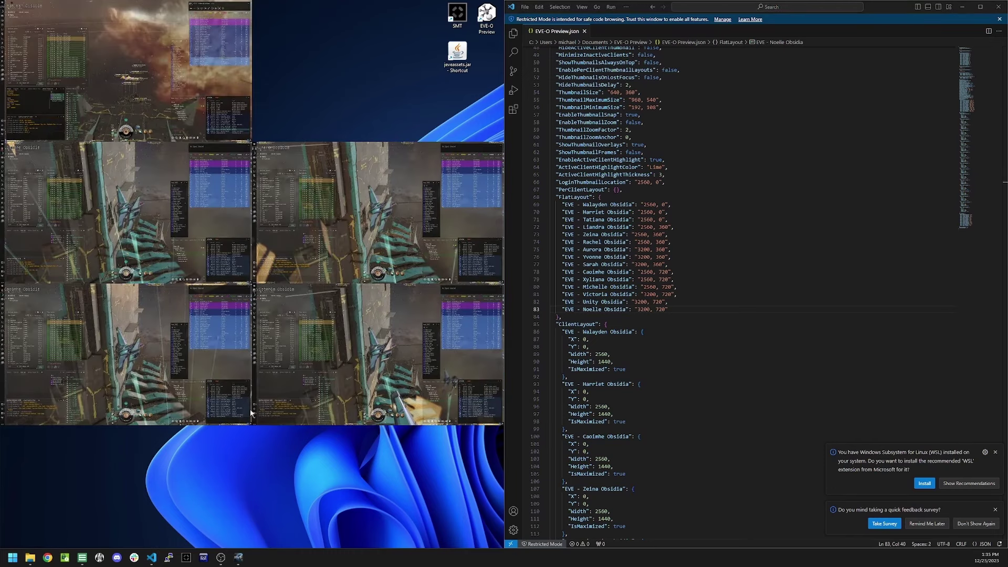
Step: Highlight all FlatLayout entries to compare them with the thumbnail arrangement, and return to the start of the file
{"action": "left_click", "coordinate": [682, 234]}
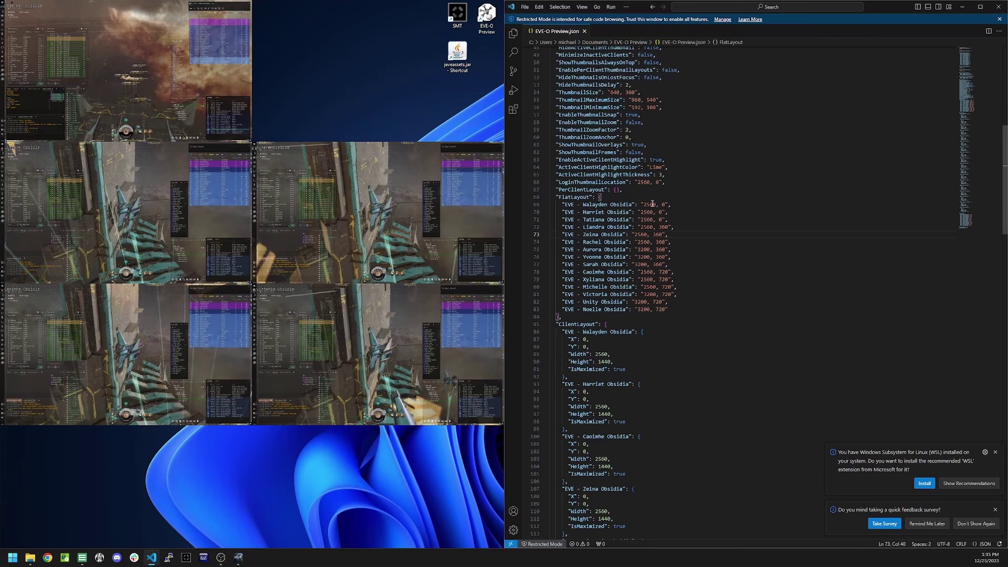
{"action": "left_click_drag", "start_coordinate": [550, 205], "coordinate": [667, 309]}
{"action": "left_click", "coordinate": [720, 291]}
{"action": "scroll", "coordinate": [720, 291], "scroll_direction": "up", "scroll_amount": 9}
{"action": "scroll", "coordinate": [719, 291], "scroll_direction": "up", "scroll_amount": 7}
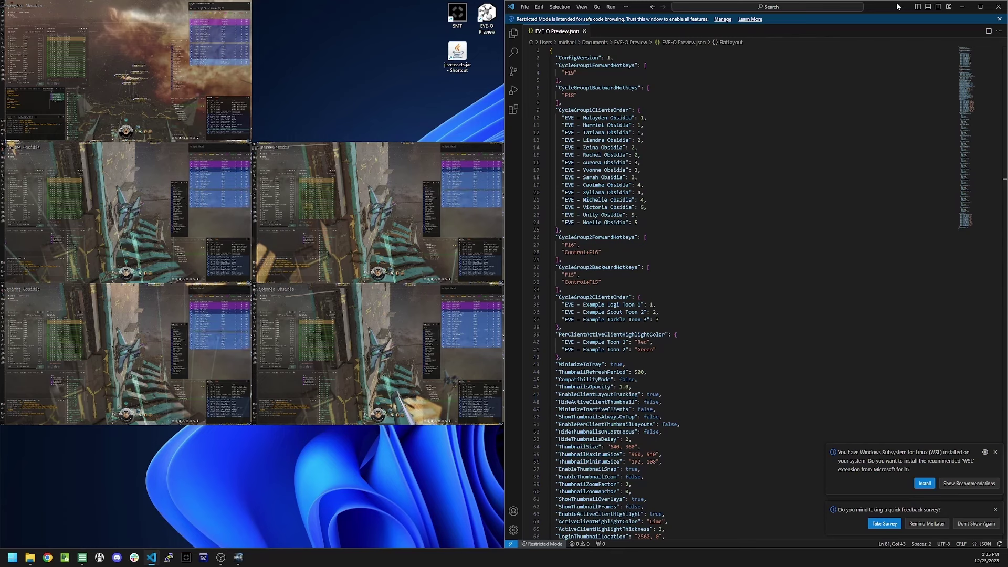
Step: Detach the code editor window from its snapped position and close it, leaving the EVE-O Preview folder in File Explorer
{"action": "left_click_drag", "start_coordinate": [909, 7], "coordinate": [829, 27]}
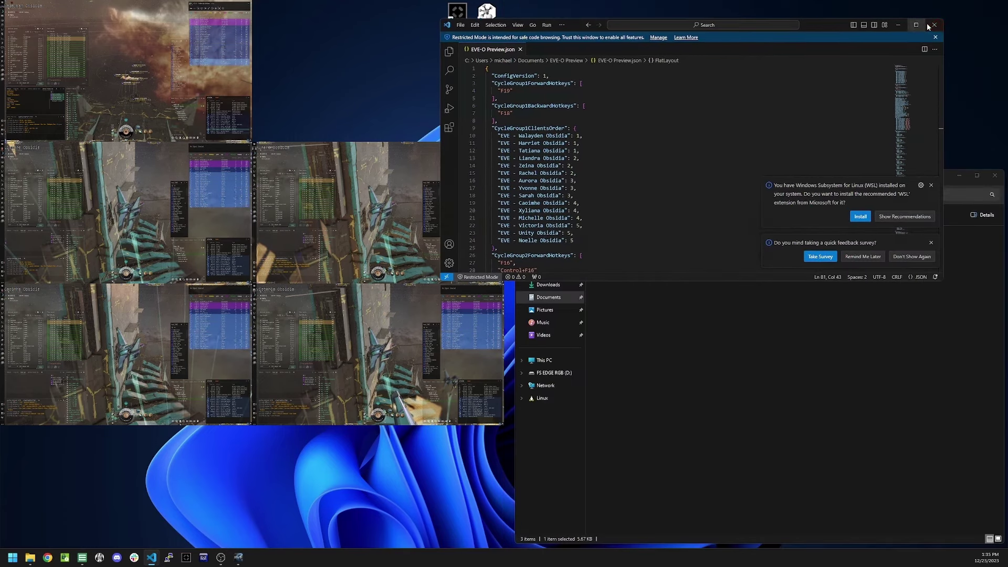
{"action": "left_click", "coordinate": [929, 24]}
{"action": "left_click", "coordinate": [801, 361]}
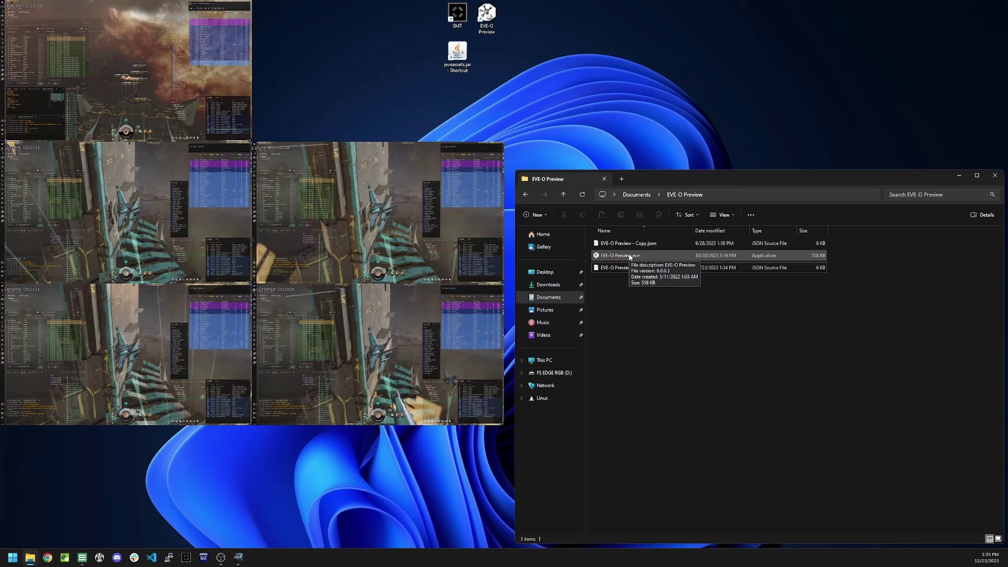
Step: Activate the first EVE client from its thumbnail, focus the EVE-O Preview folder window, and switch back to the client
{"action": "left_click", "coordinate": [128, 126]}
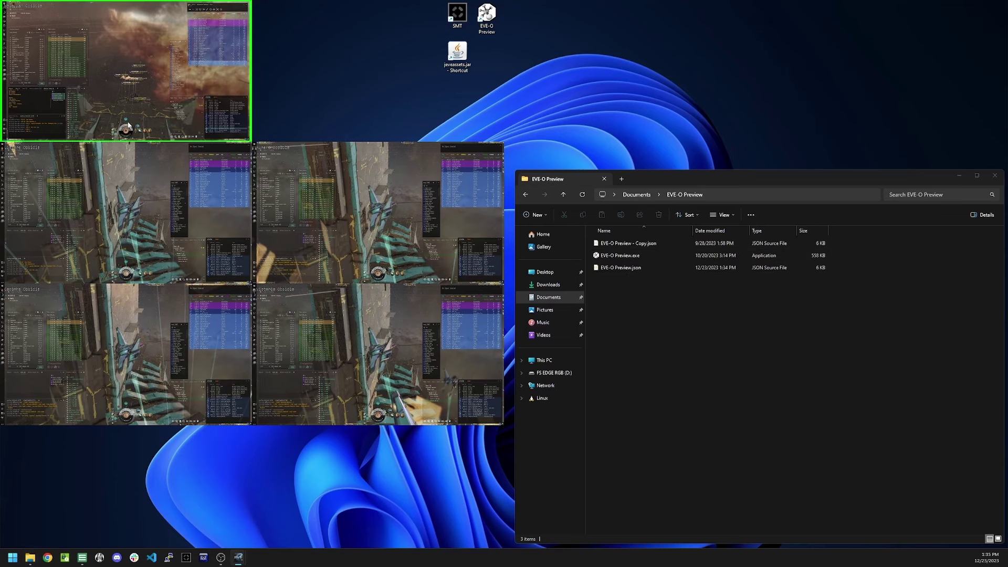
{"action": "left_click", "coordinate": [703, 368]}
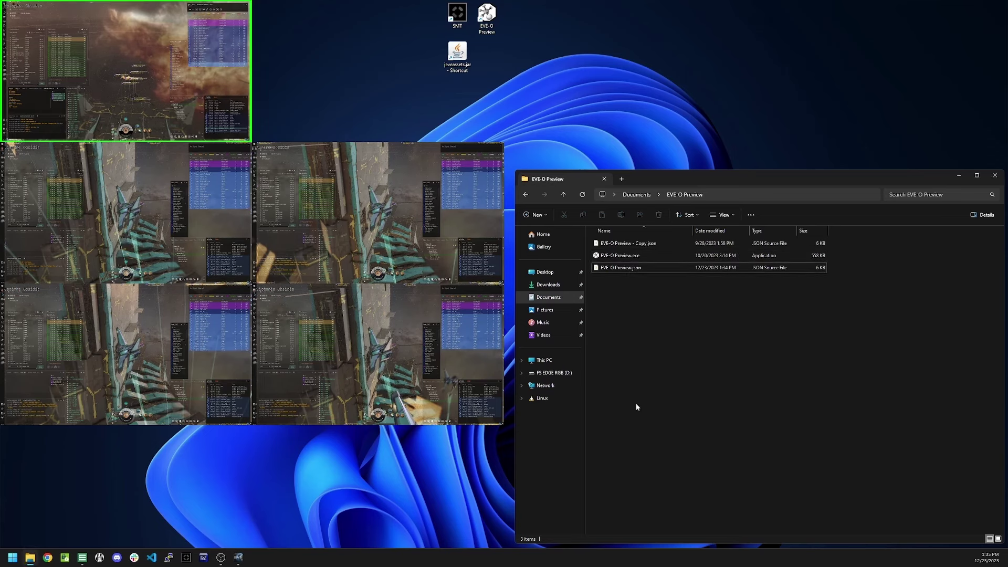
{"action": "key", "text": "alt+Tab"}
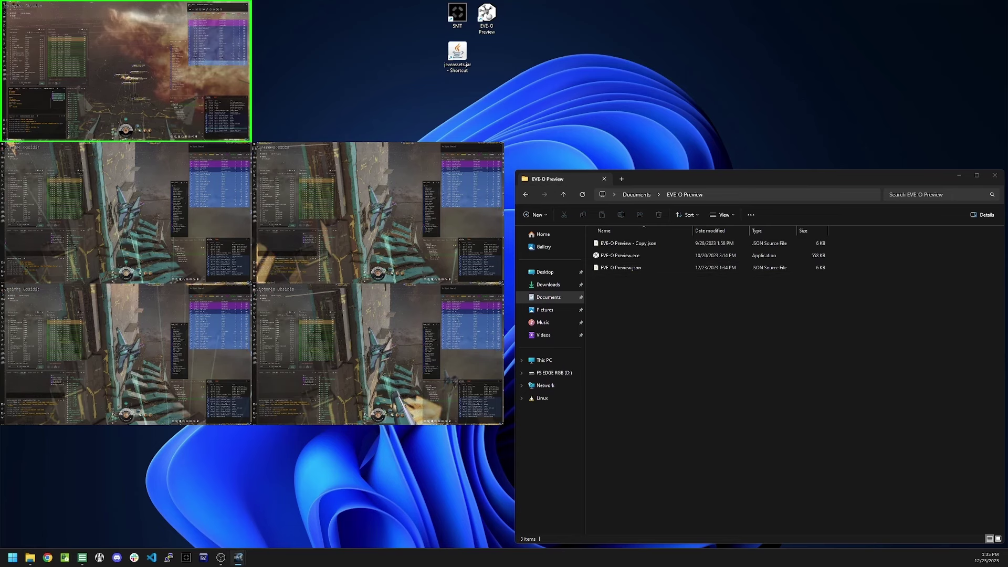
Step: Cycle repeatedly through the running EVE clients with the configured hotkeys to test the switching
{"action": "key", "text": "F13"}
{"action": "key", "text": "F13"}
{"action": "key", "text": "F14"}
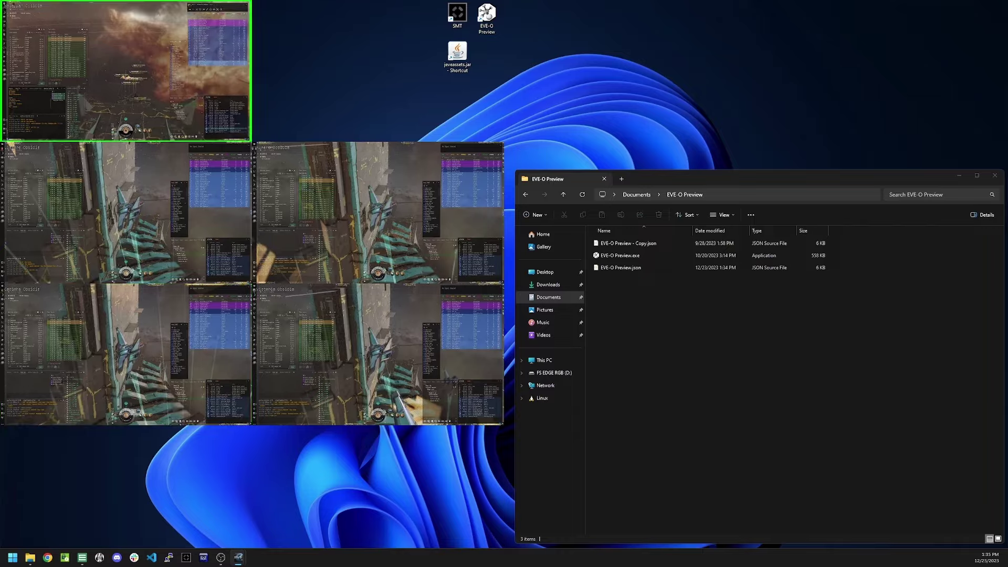
{"action": "key", "text": "F14"}
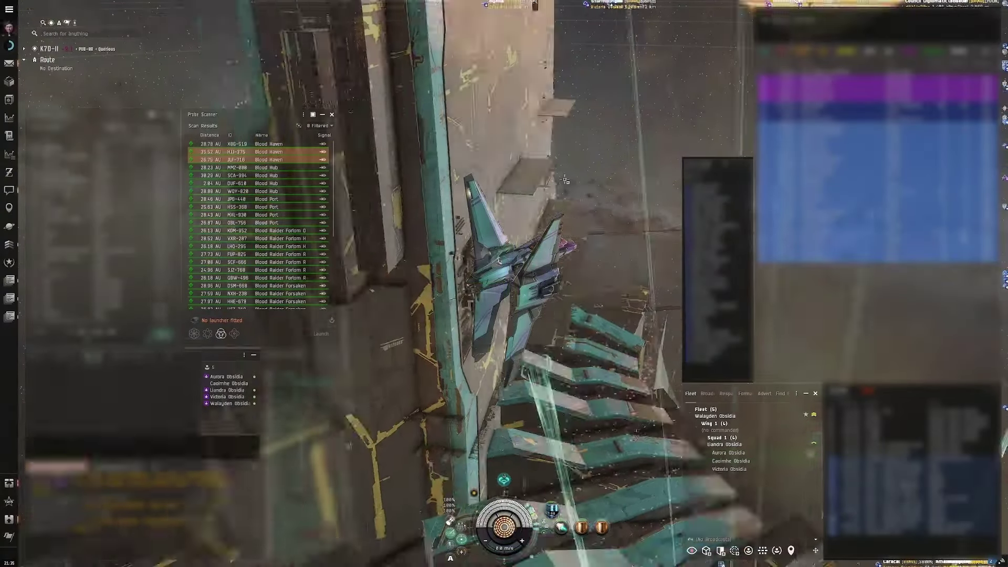
{"action": "key", "text": "F14"}
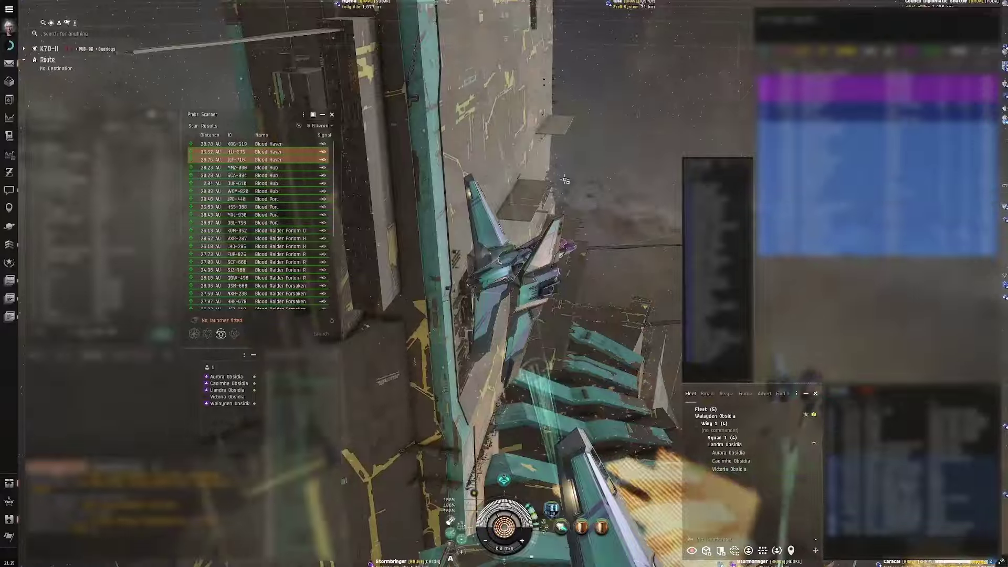
{"action": "key", "text": "F14"}
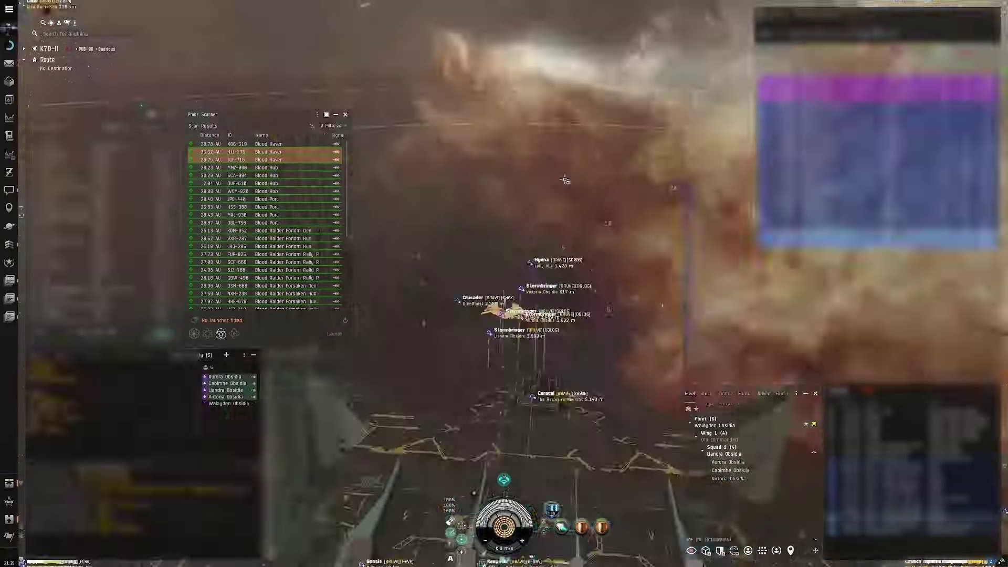
{"action": "key", "text": "F14"}
{"action": "key", "text": "F14"}
{"action": "key", "text": "F14"}
{"action": "key", "text": "F14"}
{"action": "key", "text": "F14"}
{"action": "key", "text": "F14"}
{"action": "key", "text": "F14"}
{"action": "key", "text": "F14"}
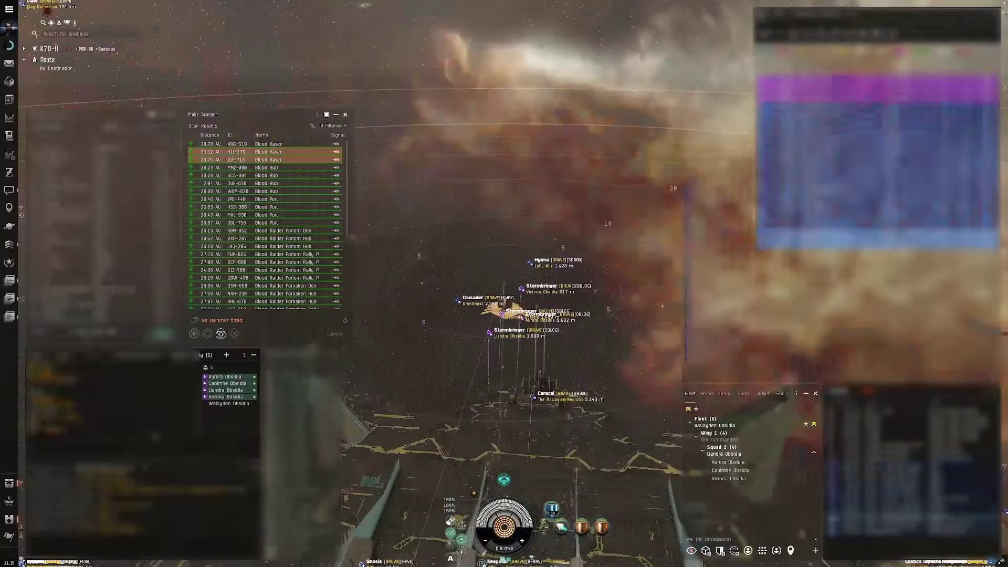
{"action": "key", "text": "F14"}
{"action": "key", "text": "F14"}
{"action": "key", "text": "F14"}
{"action": "key", "text": "F14"}
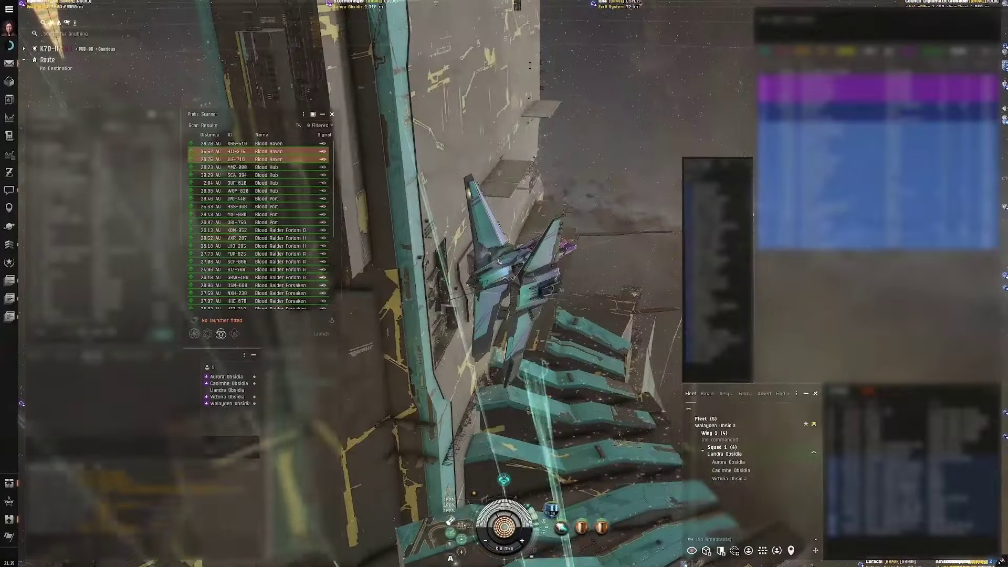
{"action": "key", "text": "F14"}
{"action": "key", "text": "F14"}
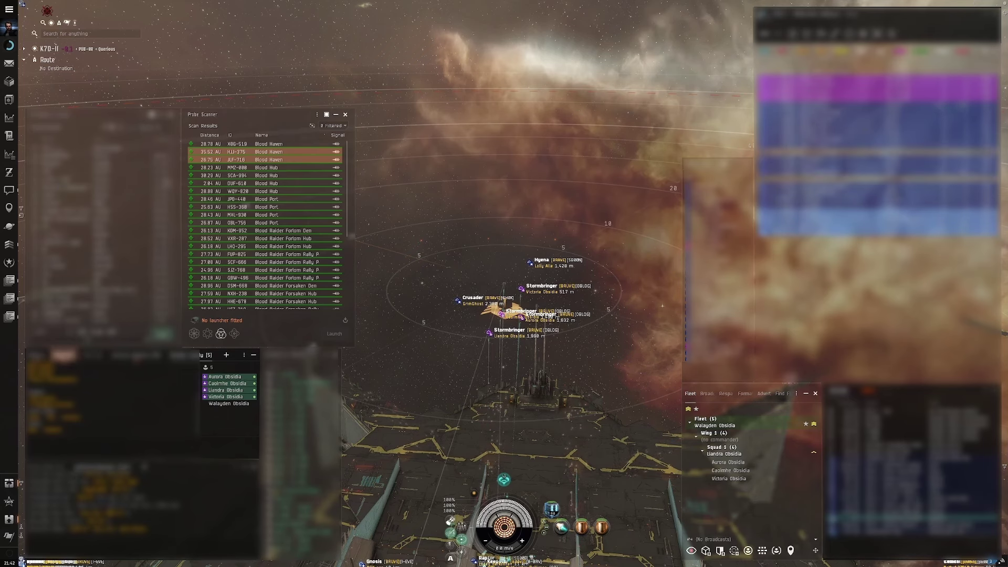
Step: Switch to the eve_profile_copier folder window in File Explorer and move it away from the code editor so its files are readable
{"action": "key", "text": "alt+Tab"}
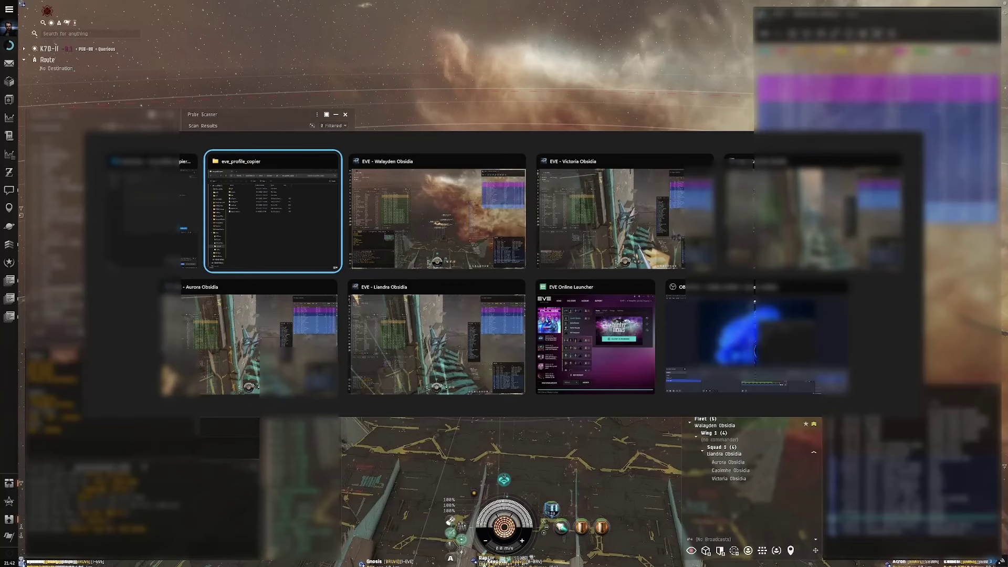
{"action": "key", "text": "Escape"}
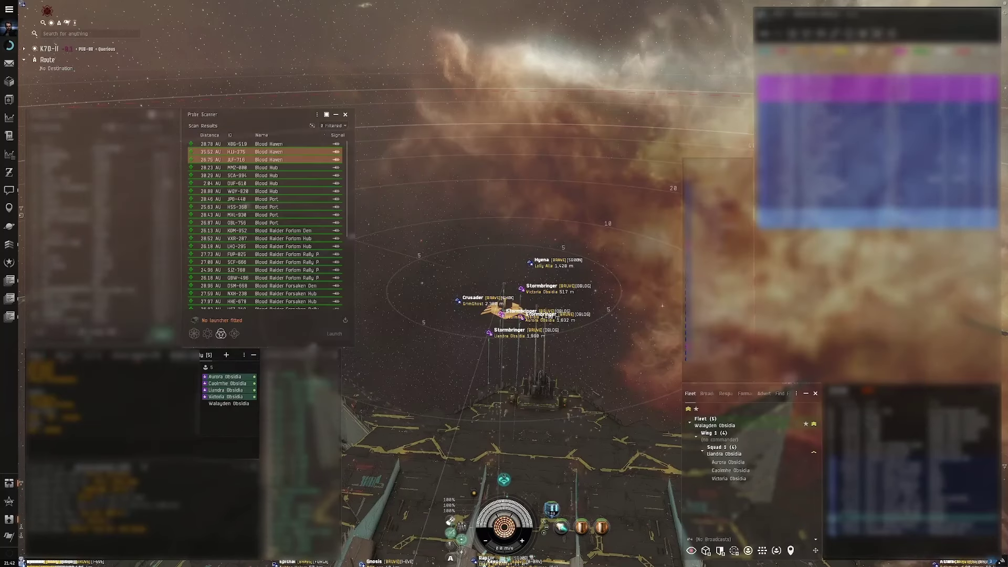
{"action": "key", "text": "alt+Tab"}
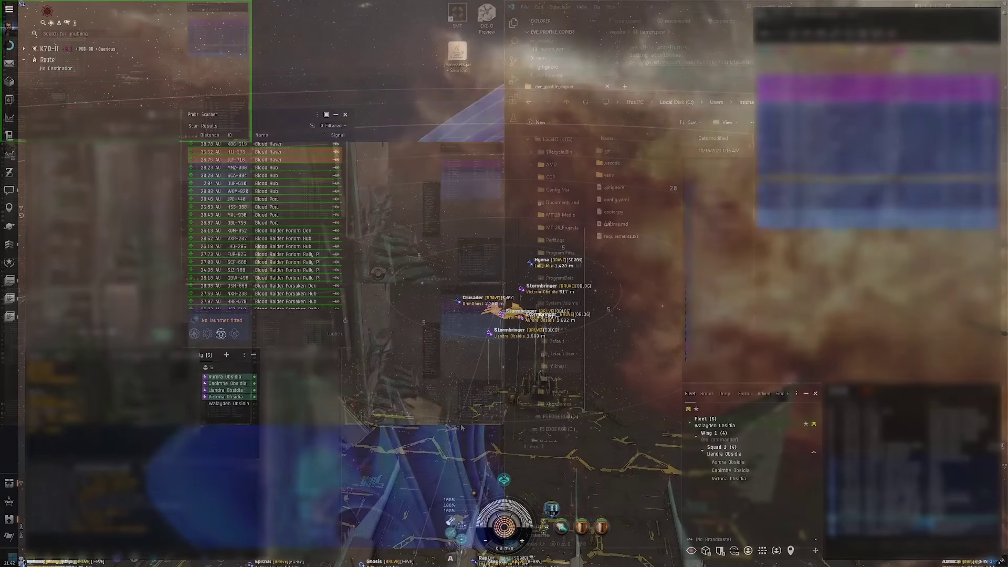
{"action": "scroll", "coordinate": [559, 311], "scroll_direction": "up", "scroll_amount": 4}
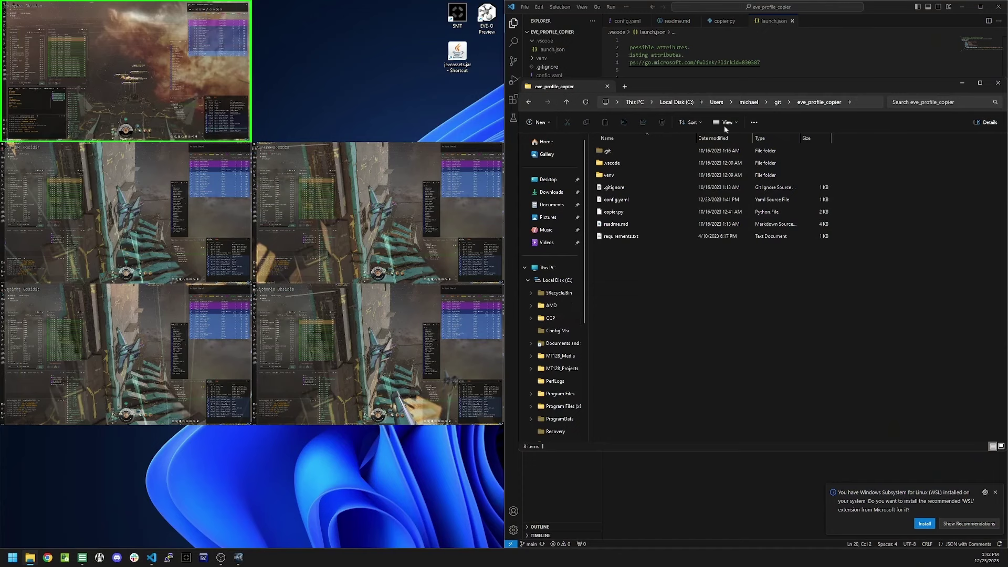
{"action": "left_click_drag", "start_coordinate": [780, 84], "coordinate": [429, 220]}
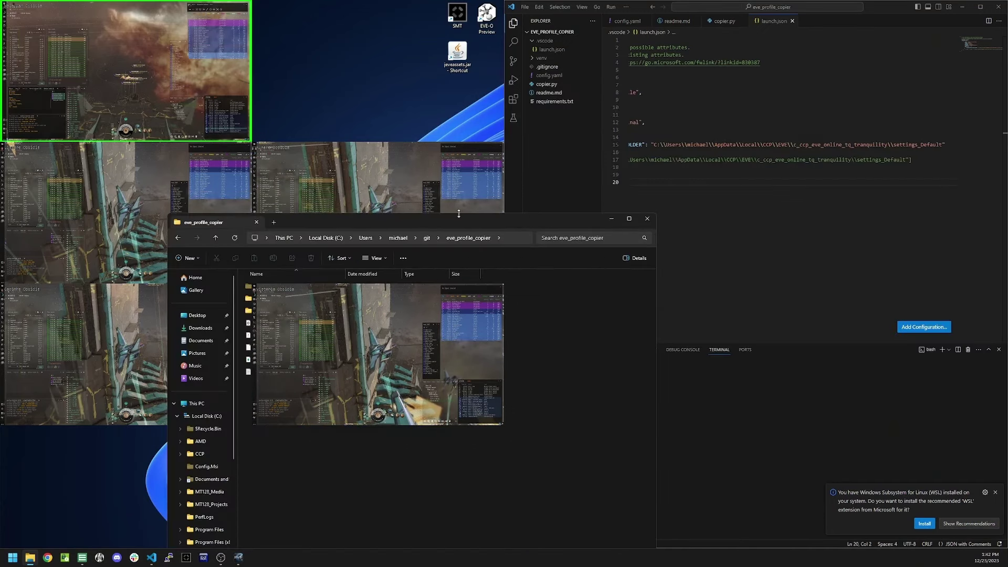
{"action": "left_click_drag", "start_coordinate": [535, 222], "coordinate": [537, 76]}
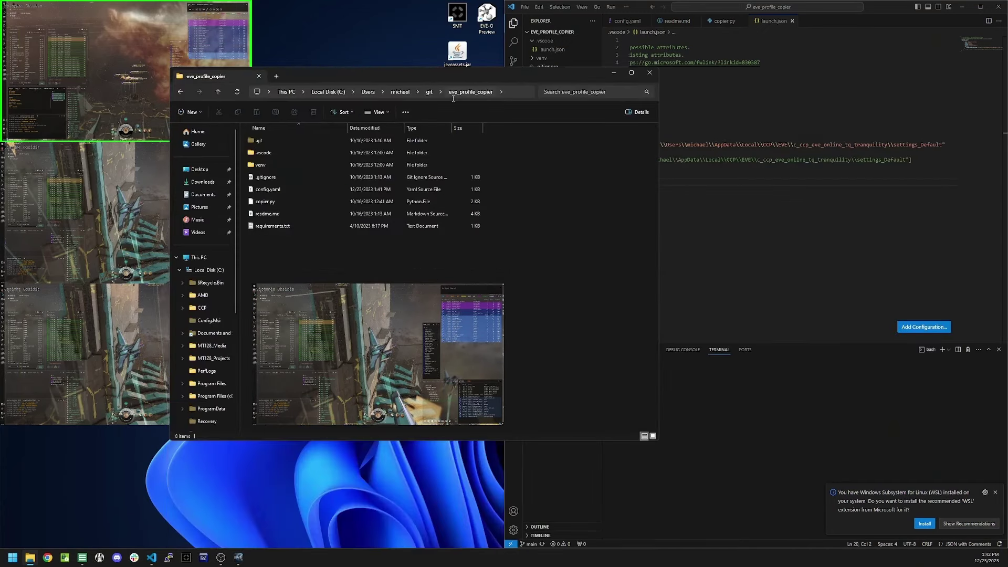
Step: Open the current user's profile folder under Users on Local Disk (C:) and shift the window slightly
{"action": "scroll", "coordinate": [199, 283], "scroll_direction": "down", "scroll_amount": 5}
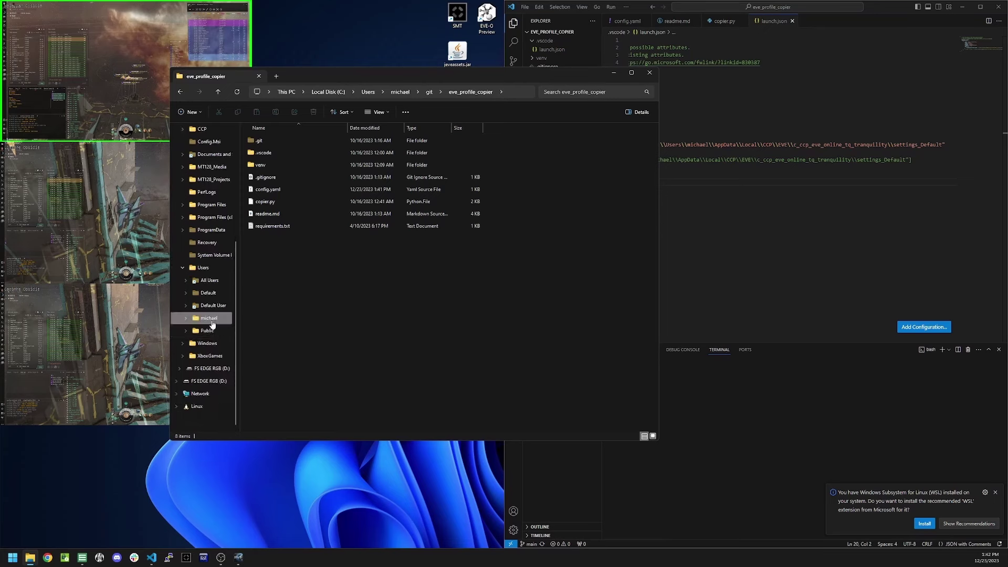
{"action": "left_click", "coordinate": [213, 324]}
{"action": "left_click_drag", "start_coordinate": [427, 78], "coordinate": [407, 85]}
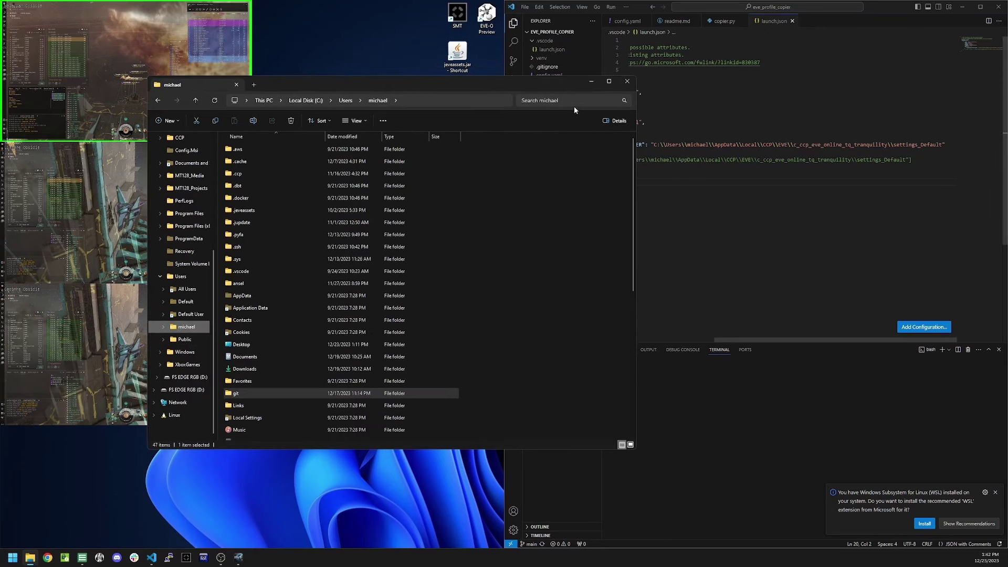